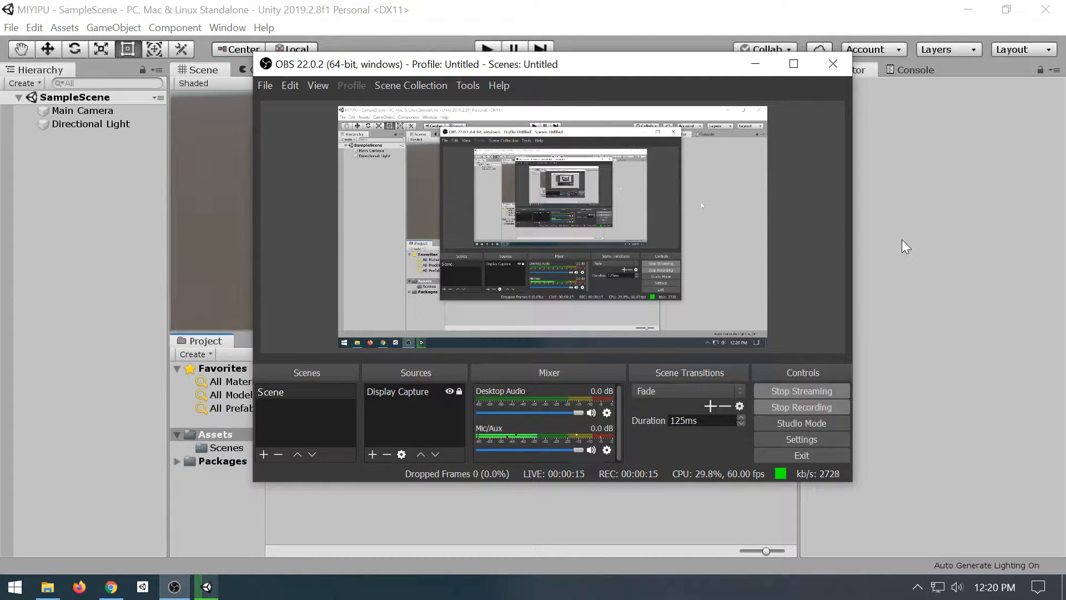
- Minimize the OBS and MIYIPU folder windows that cover the Unity editor
{"action": "left_click", "coordinate": [909, 196]}
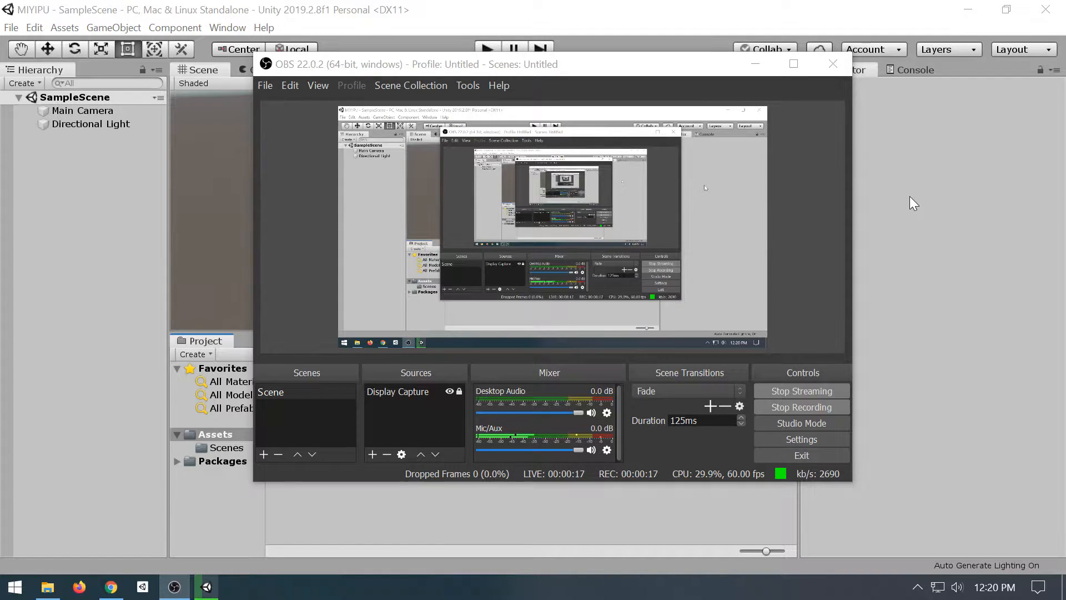
{"action": "left_click", "coordinate": [754, 64]}
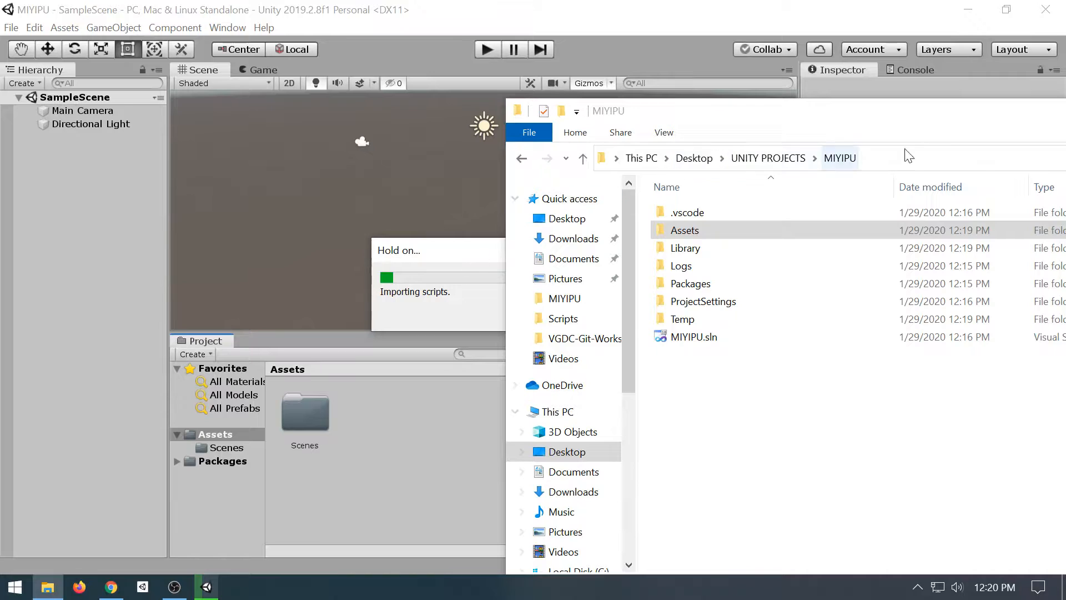
{"action": "left_click_drag", "start_coordinate": [941, 115], "coordinate": [392, 216]}
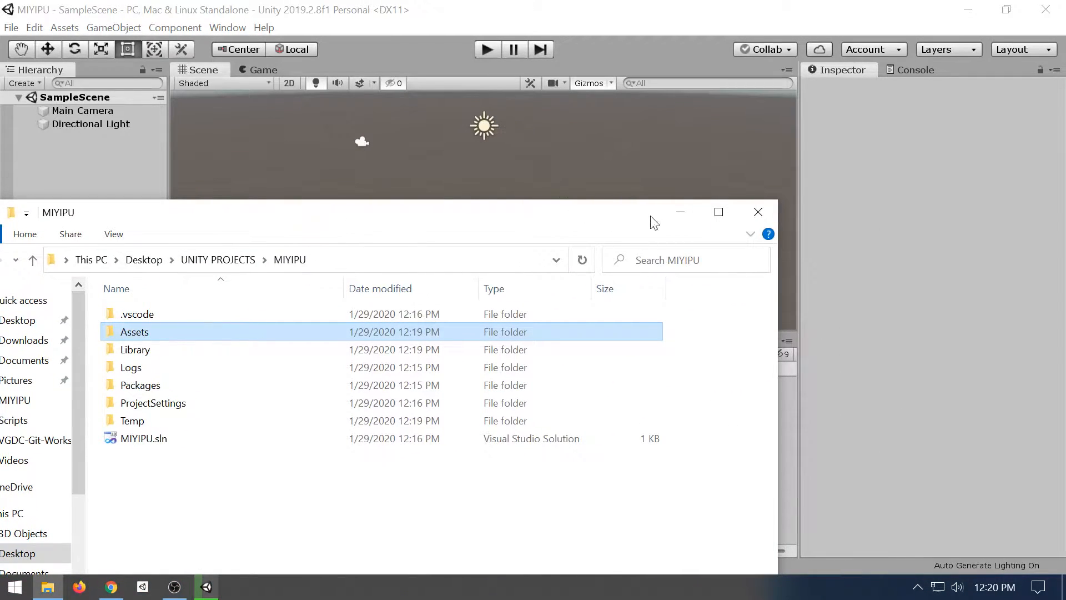
{"action": "left_click", "coordinate": [678, 212]}
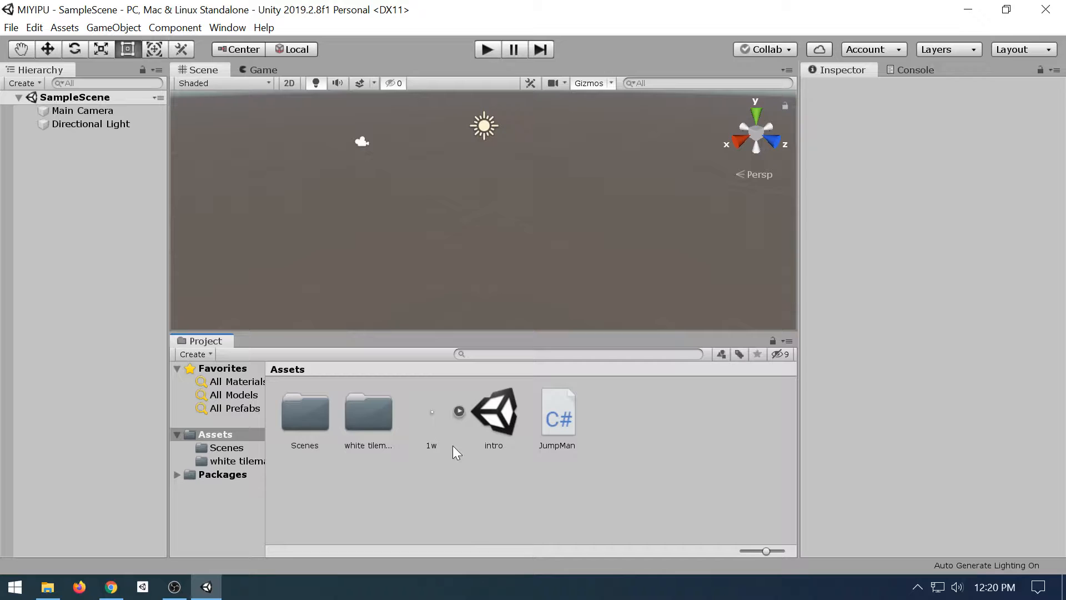
- Open the intro scene from the Assets folder and show it in a 2D Scene view
{"action": "double_click", "coordinate": [498, 428]}
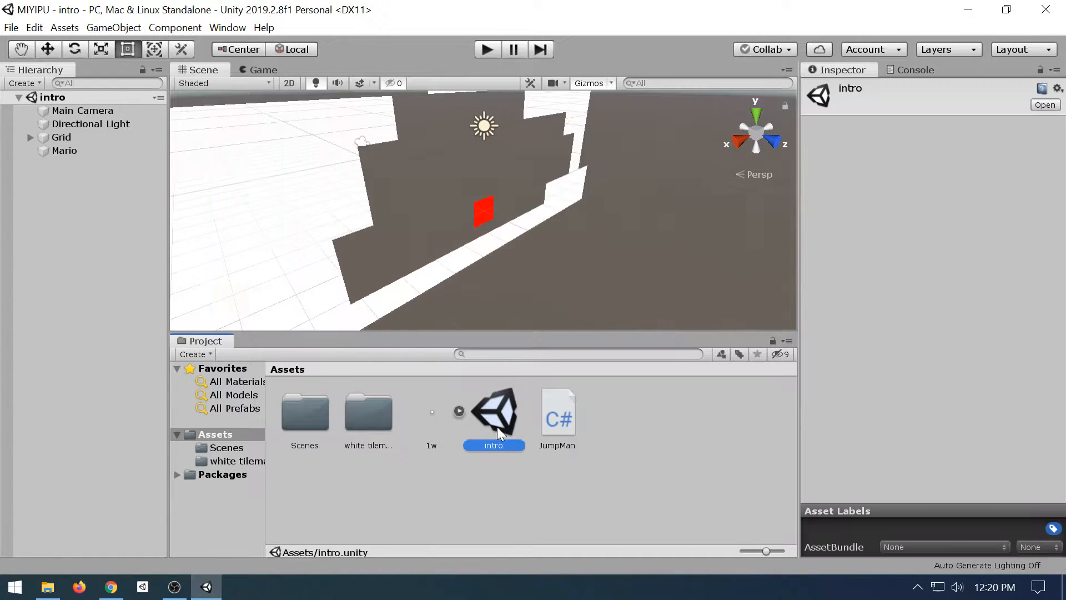
{"action": "left_click", "coordinate": [288, 84]}
{"action": "scroll", "coordinate": [543, 175], "scroll_direction": "down", "scroll_amount": 1}
{"action": "middle_click_drag", "start_coordinate": [544, 175], "coordinate": [571, 231]}
{"action": "scroll", "coordinate": [571, 231], "scroll_direction": "down", "scroll_amount": 1}
- Run the intro scene briefly in Play mode and stop it again
{"action": "left_click", "coordinate": [487, 50]}
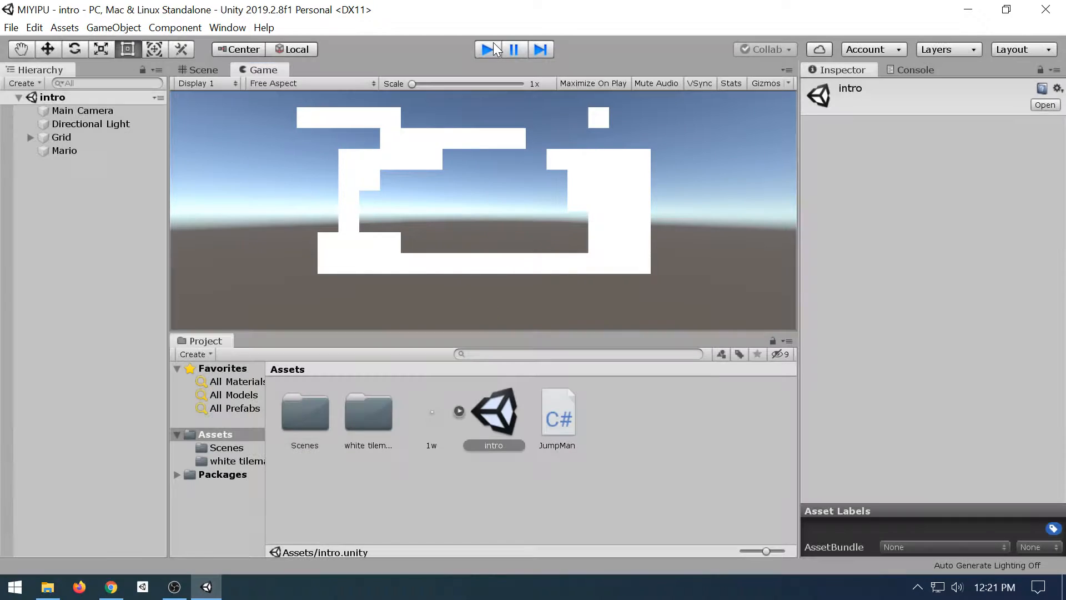
{"action": "left_click", "coordinate": [494, 50]}
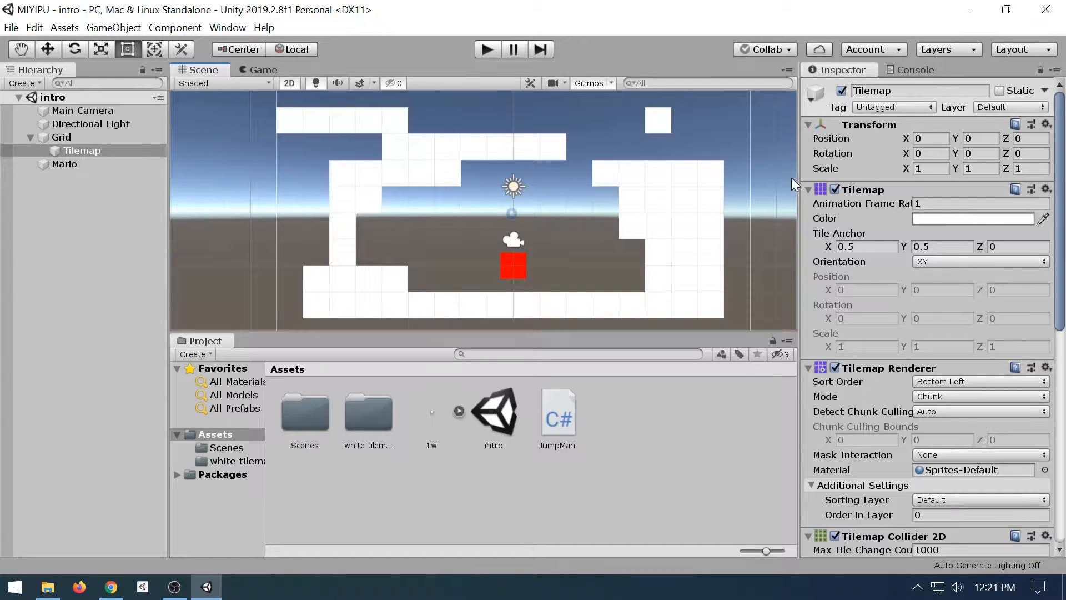
- Examine the components of the Tilemap and Mario objects, including the Tilemap's renderer, Rigidbody 2D and collider settings
{"action": "scroll", "coordinate": [946, 203], "scroll_direction": "down", "scroll_amount": 10}
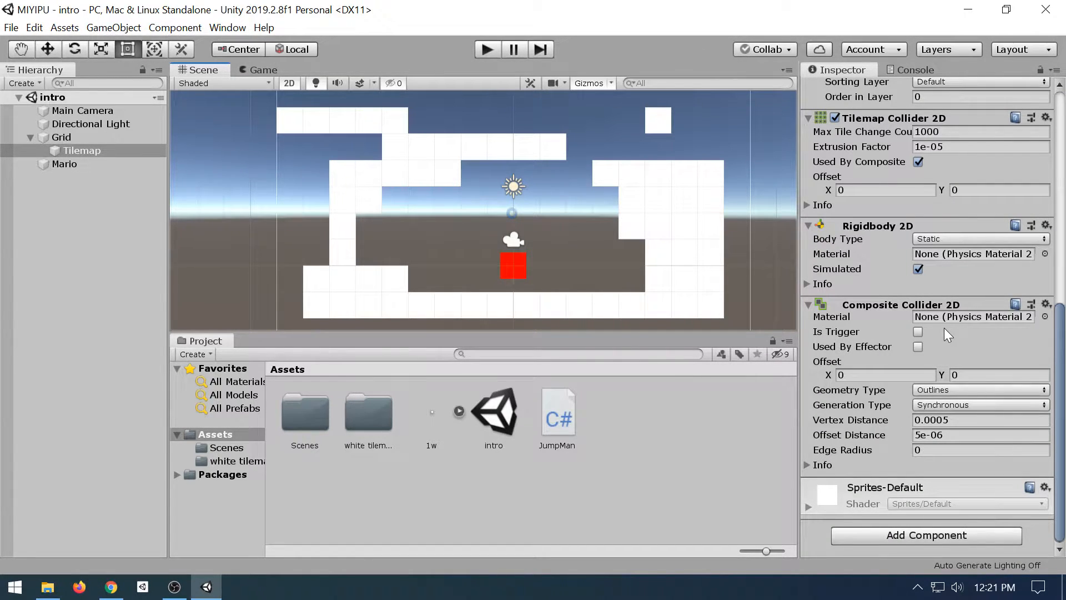
{"action": "scroll", "coordinate": [943, 327], "scroll_direction": "up", "scroll_amount": 10}
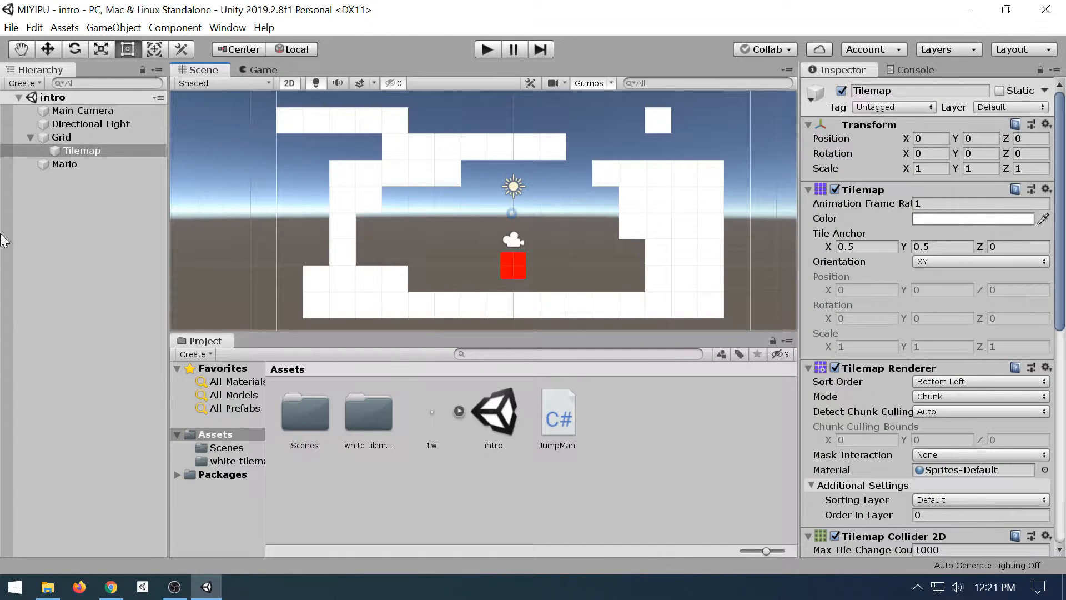
{"action": "left_click", "coordinate": [92, 160]}
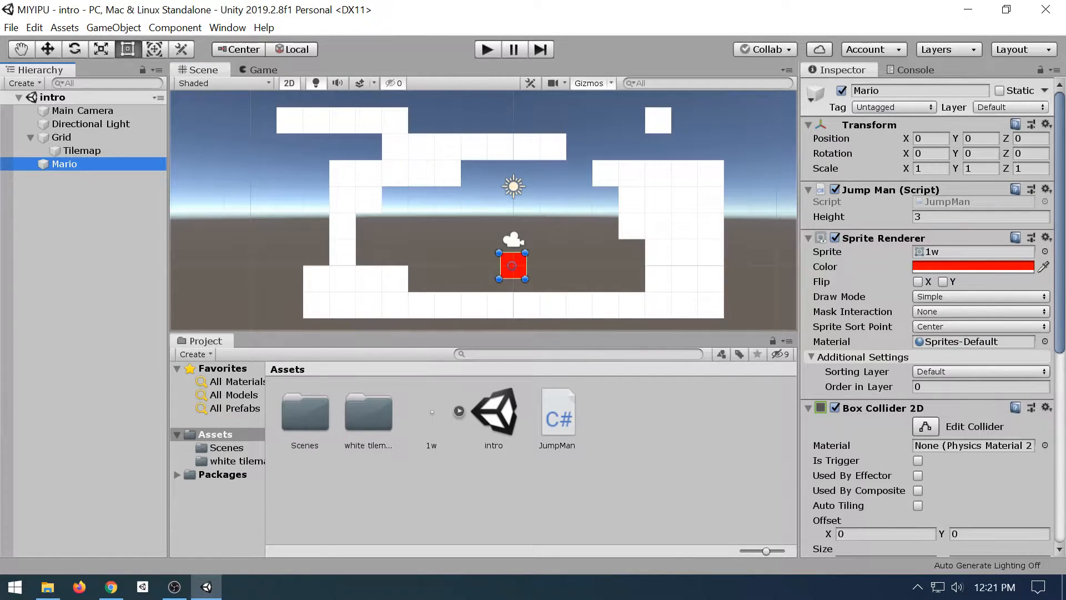
{"action": "left_click", "coordinate": [83, 150]}
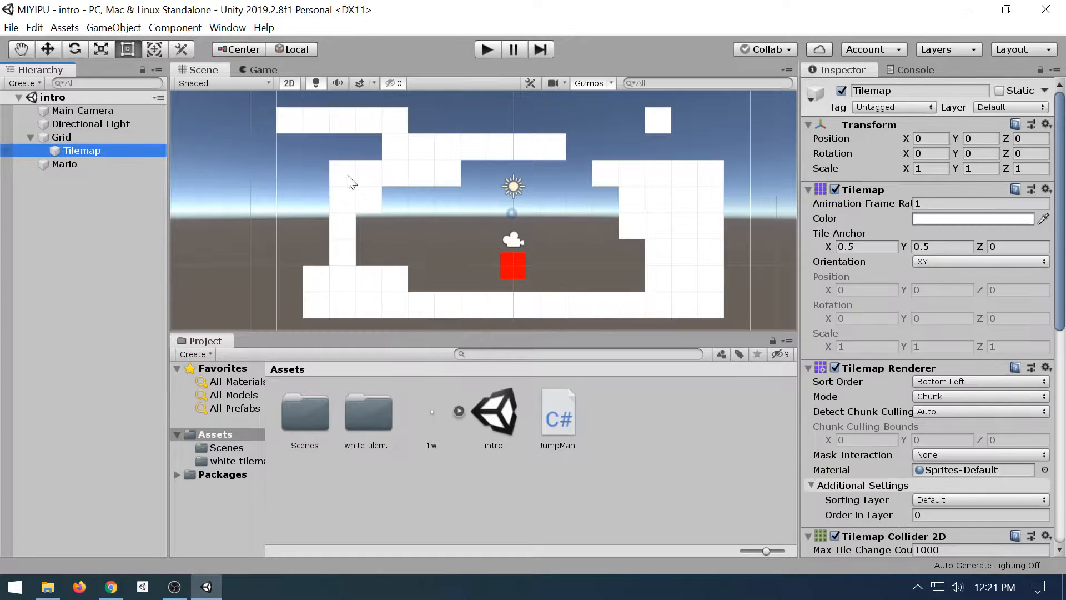
{"action": "scroll", "coordinate": [971, 283], "scroll_direction": "down", "scroll_amount": 10}
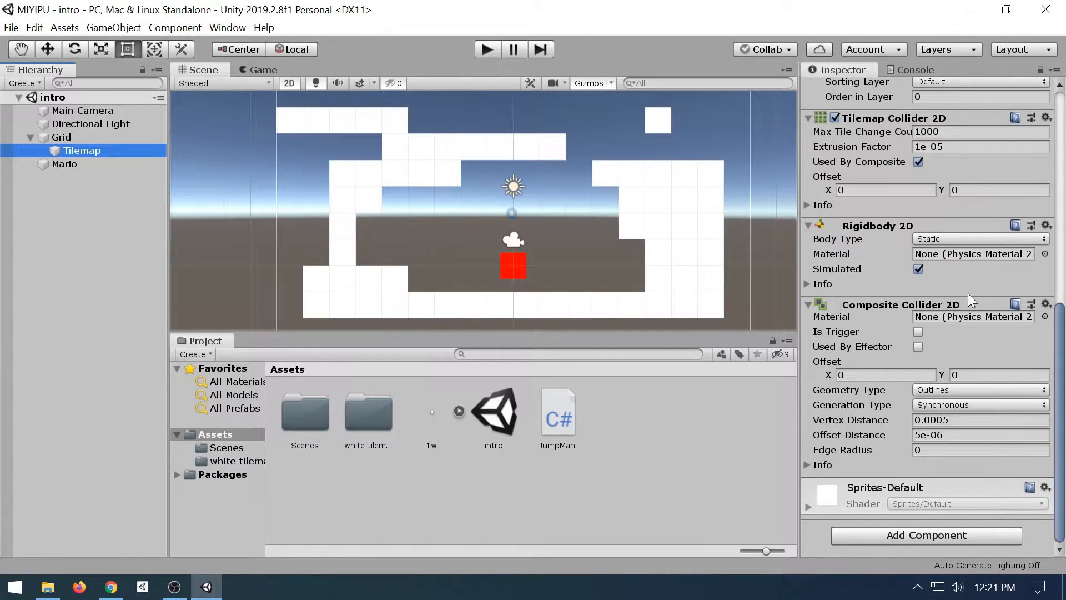
{"action": "scroll", "coordinate": [968, 294], "scroll_direction": "up", "scroll_amount": 10}
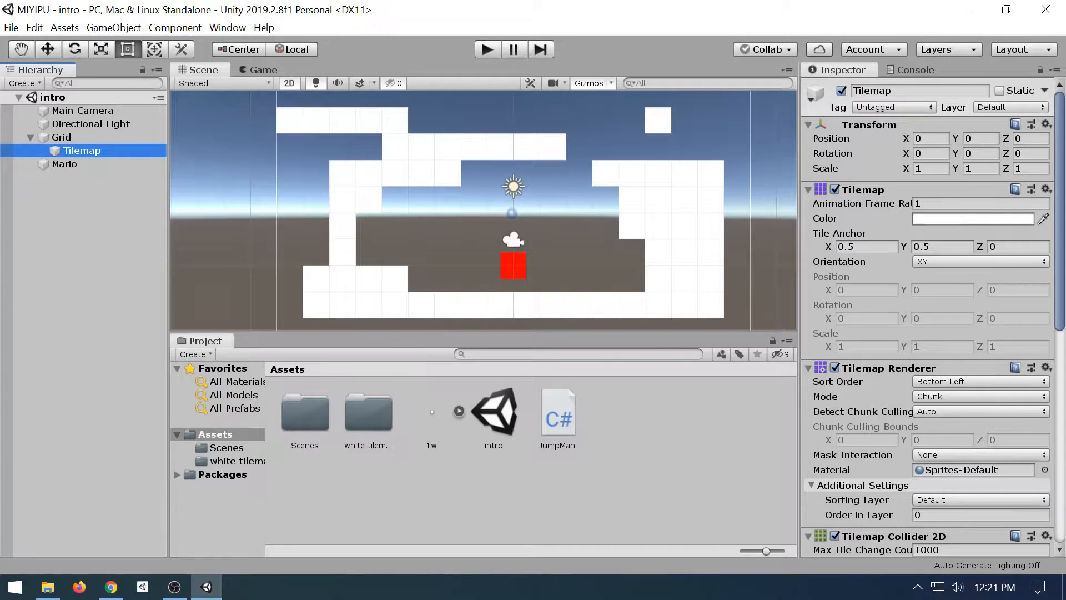
{"action": "scroll", "coordinate": [831, 295], "scroll_direction": "down", "scroll_amount": 5}
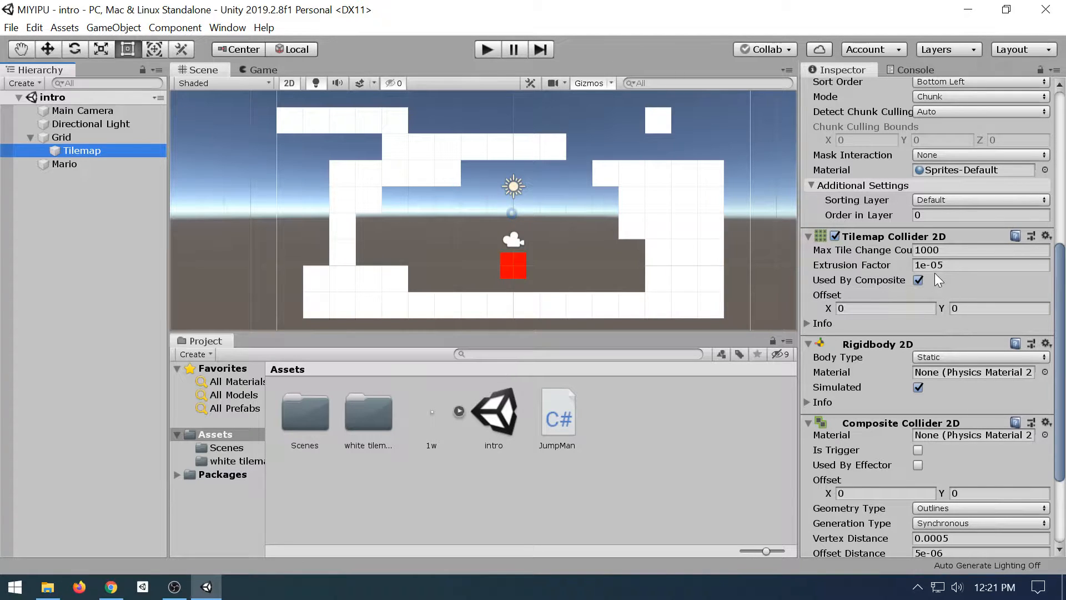
{"action": "scroll", "coordinate": [938, 271], "scroll_direction": "down", "scroll_amount": 4}
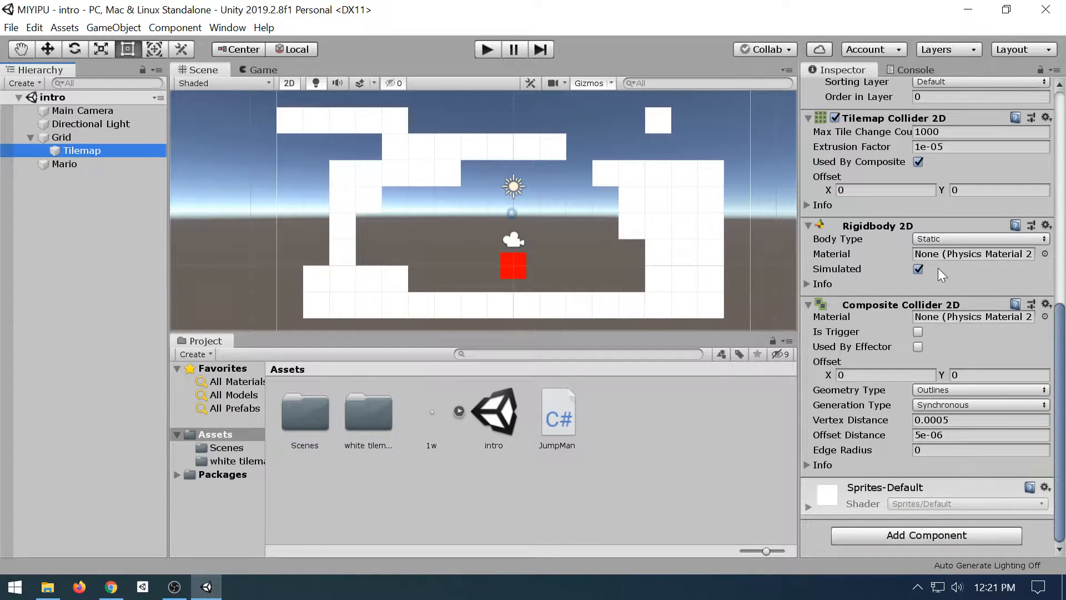
- Reset the Tilemap object's Tilemap Collider 2D component to its default settings
{"action": "left_click", "coordinate": [1047, 117]}
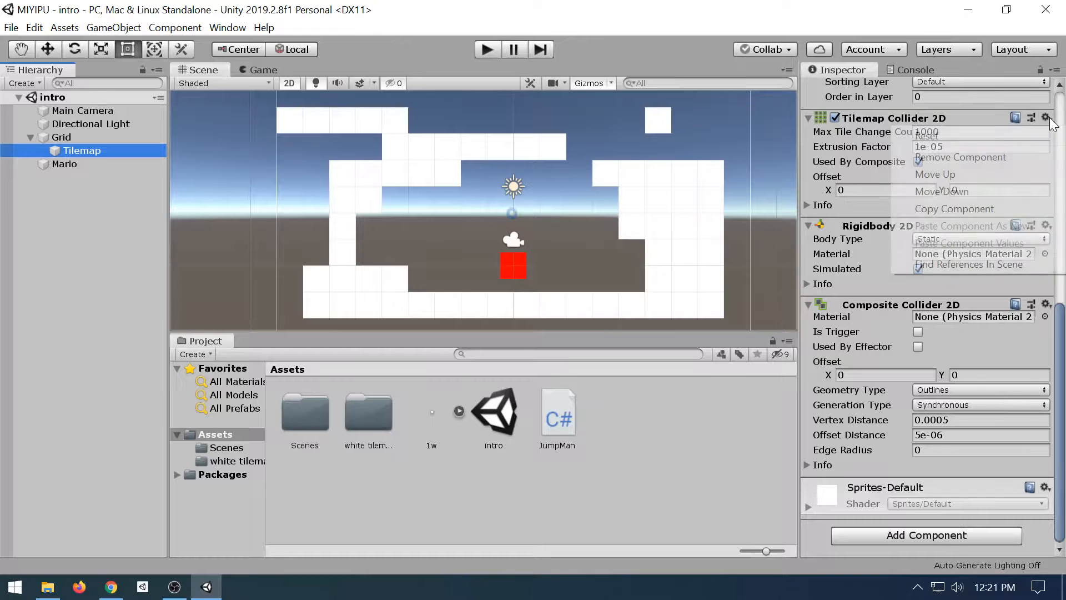
{"action": "left_click", "coordinate": [986, 143]}
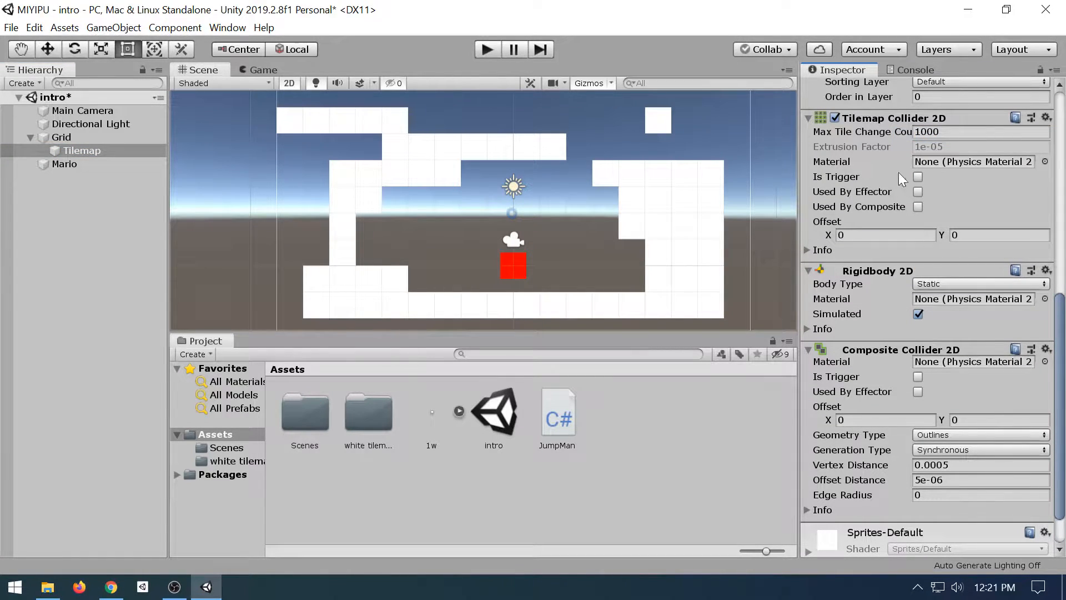
{"action": "scroll", "coordinate": [580, 259], "scroll_direction": "up", "scroll_amount": 4}
{"action": "scroll", "coordinate": [737, 207], "scroll_direction": "up", "scroll_amount": 2}
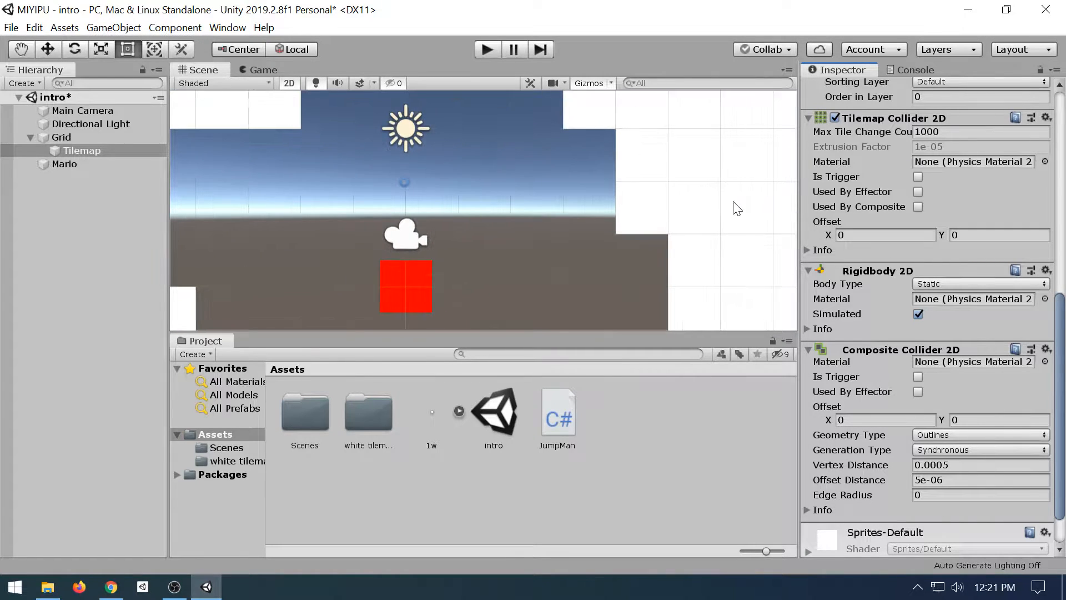
{"action": "scroll", "coordinate": [674, 178], "scroll_direction": "up", "scroll_amount": 4}
{"action": "scroll", "coordinate": [627, 230], "scroll_direction": "up", "scroll_amount": 5}
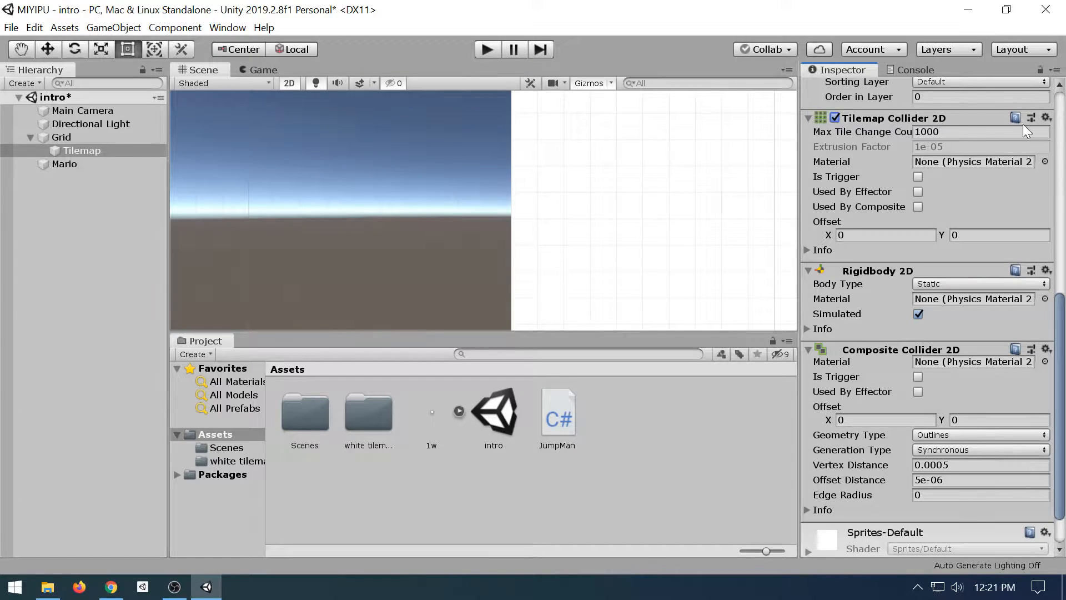
- Reset the Tilemap component on the Tilemap object to clear the painted tiles
{"action": "scroll", "coordinate": [1055, 122], "scroll_direction": "up", "scroll_amount": 3}
{"action": "scroll", "coordinate": [1009, 285], "scroll_direction": "up", "scroll_amount": 8}
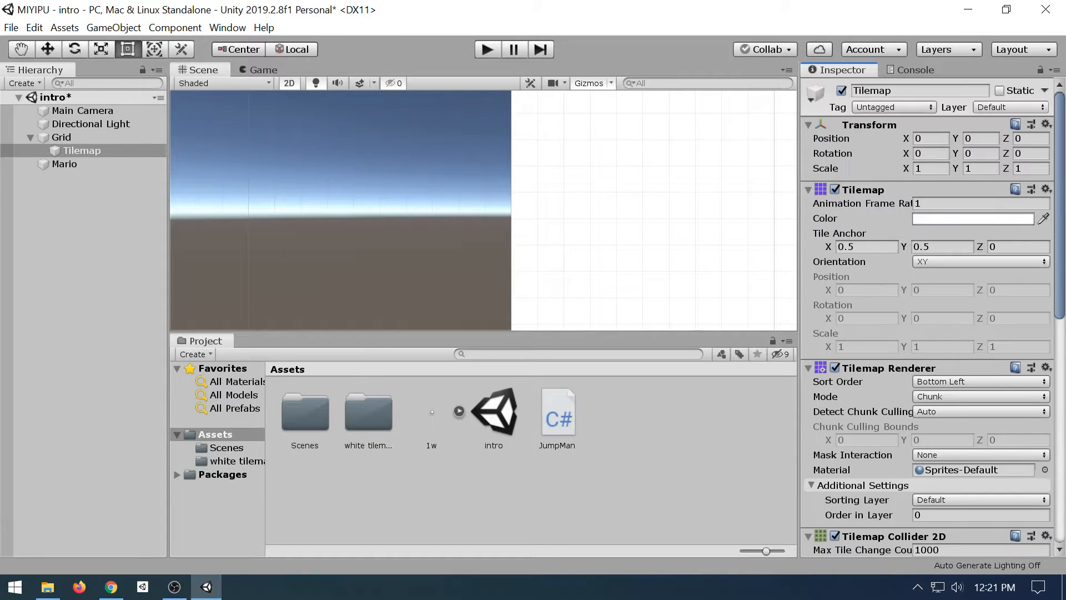
{"action": "left_click", "coordinate": [1047, 190]}
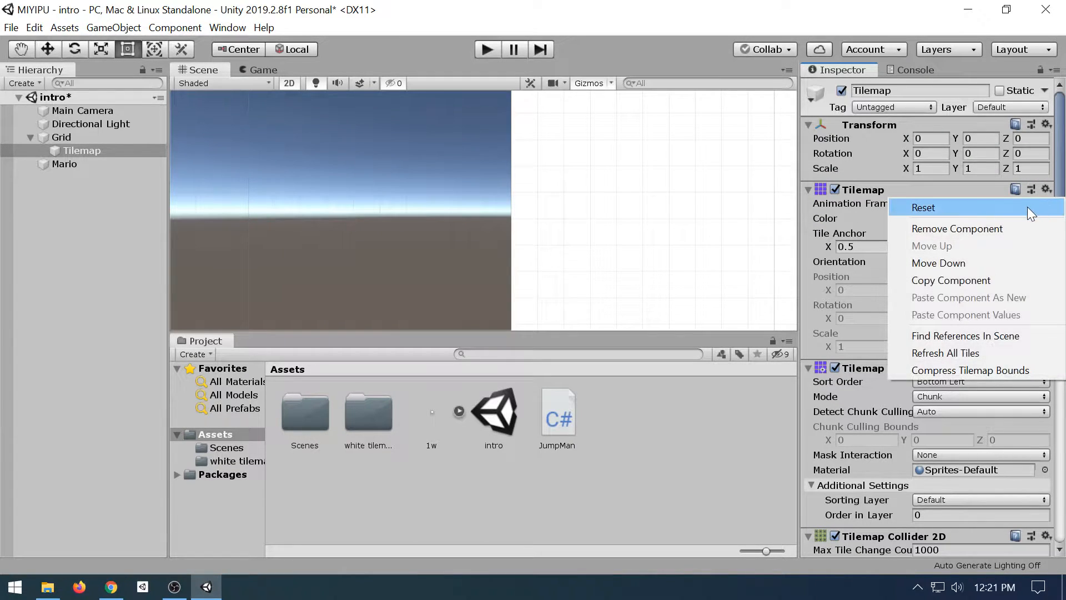
{"action": "left_click", "coordinate": [1027, 207]}
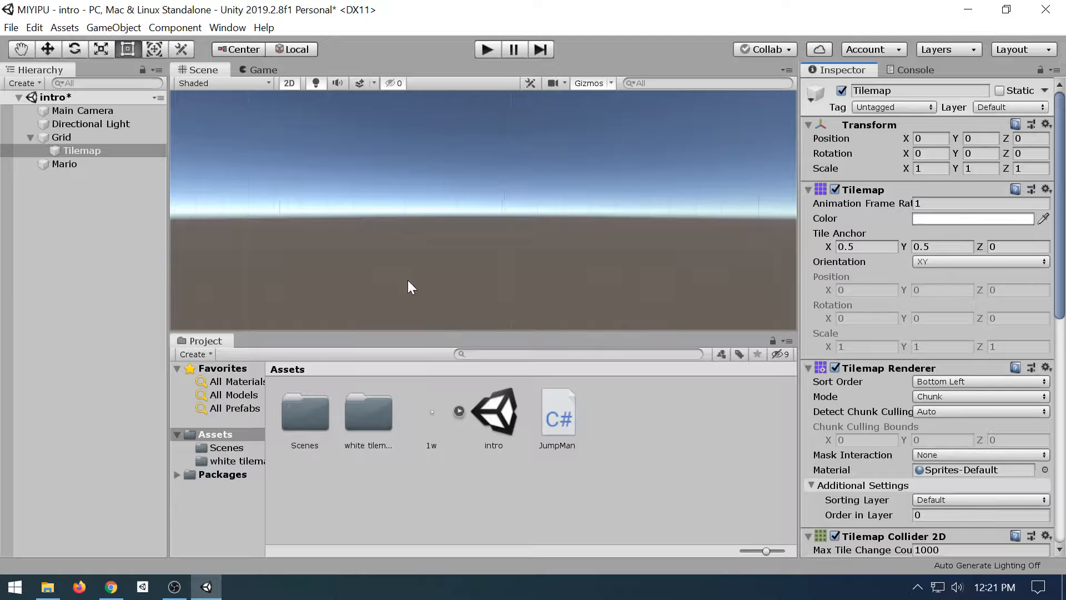
{"action": "key", "text": "f"}
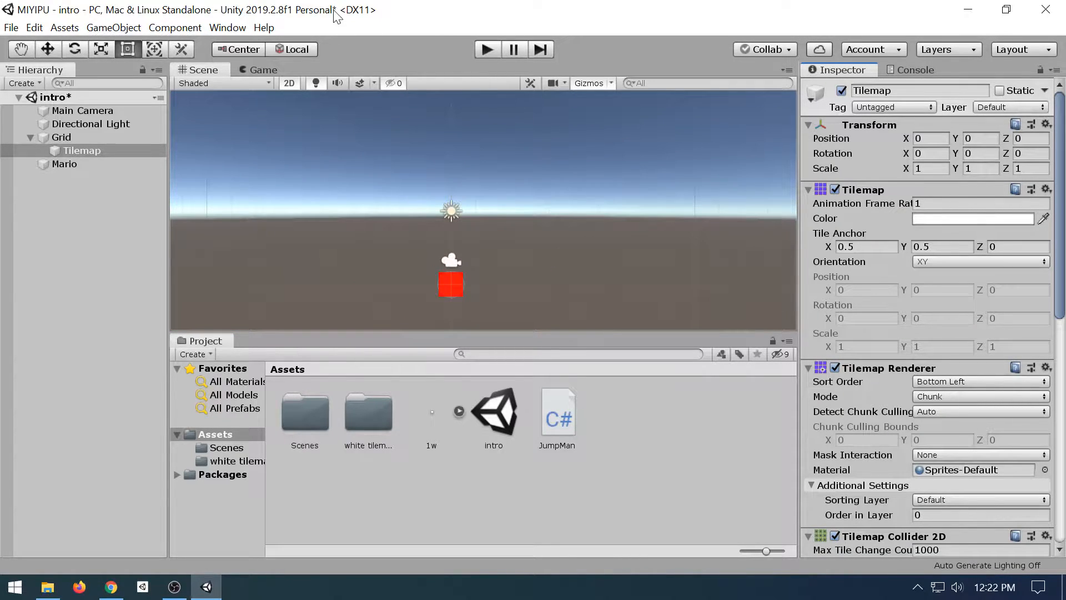
- Install the 2D Tilemap Editor package, version 1.0.0, from the Package Manager
{"action": "left_click", "coordinate": [241, 33]}
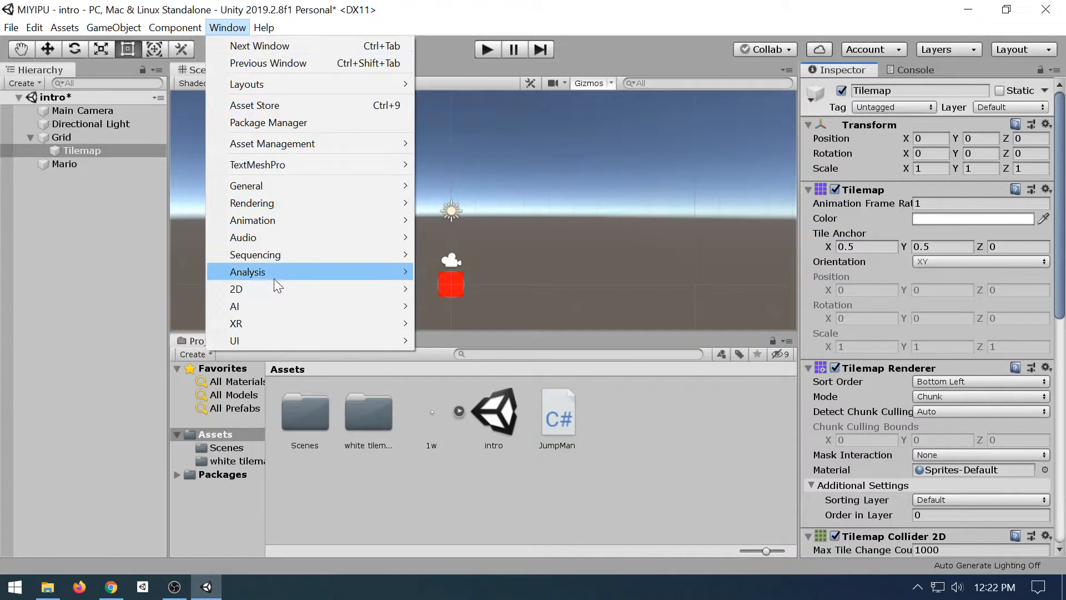
{"action": "mouse_move", "coordinate": [272, 286]}
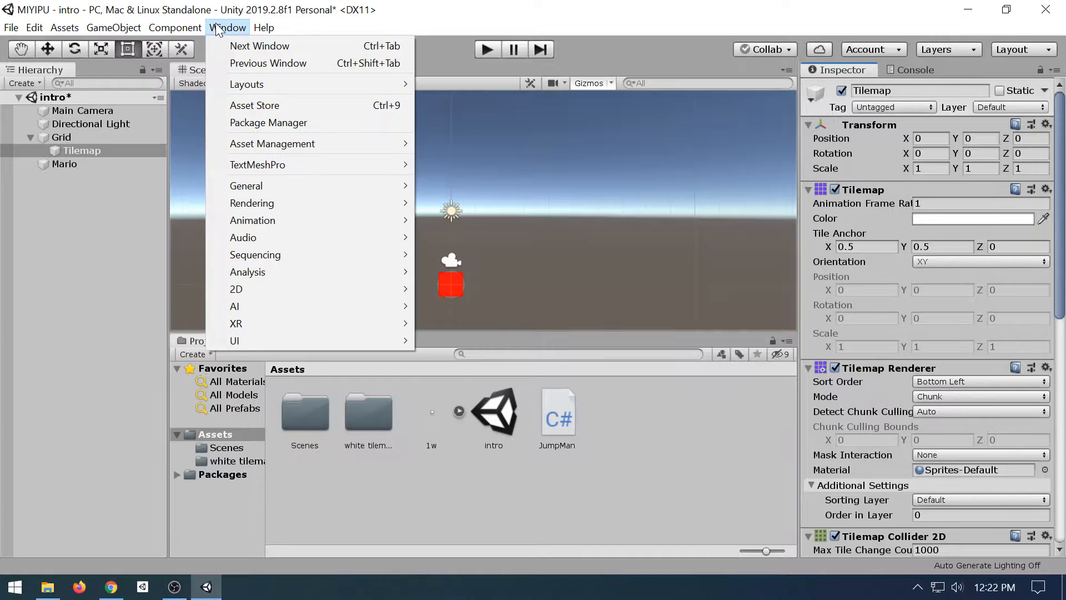
{"action": "left_click", "coordinate": [303, 123]}
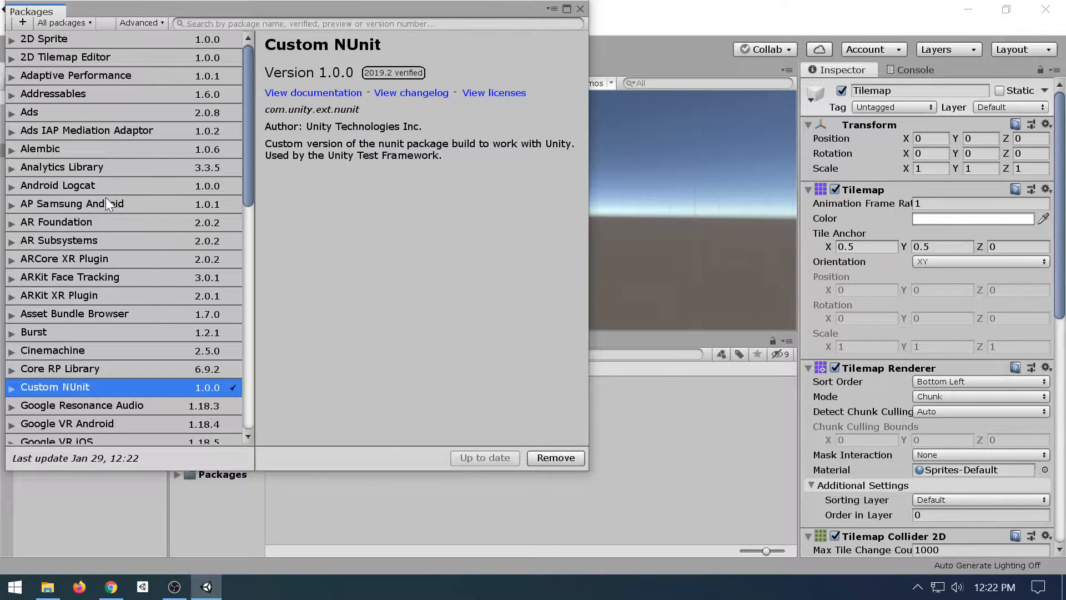
{"action": "scroll", "coordinate": [144, 121], "scroll_direction": "down", "scroll_amount": 3}
{"action": "scroll", "coordinate": [148, 120], "scroll_direction": "up", "scroll_amount": 3}
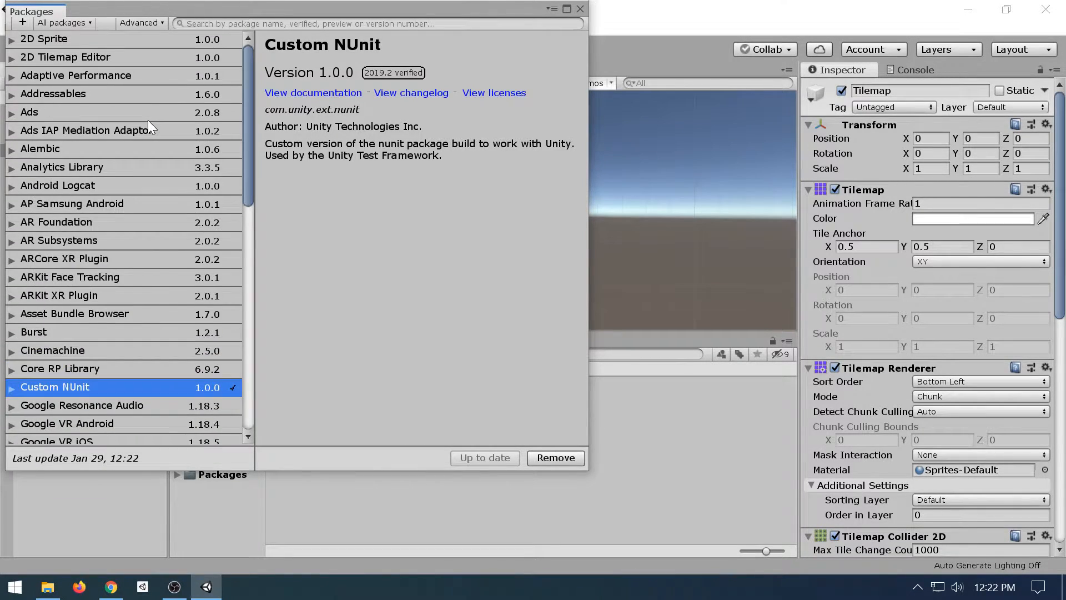
{"action": "left_click", "coordinate": [171, 60]}
{"action": "left_click", "coordinate": [572, 464]}
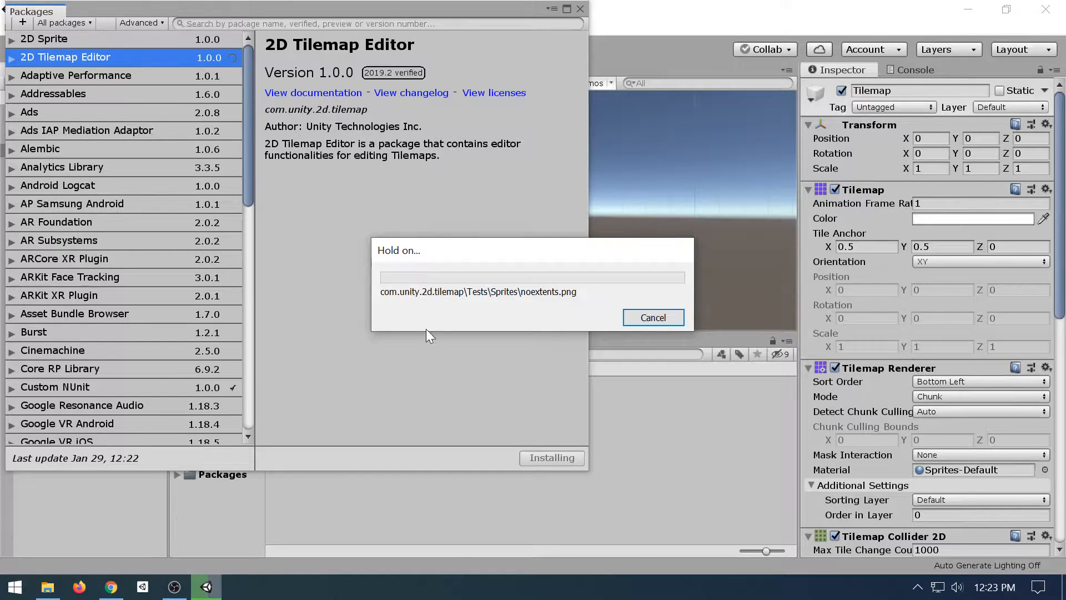
- Check the CPU load per logical processor in Task Manager and minimize it to return to Unity
{"action": "right_click", "coordinate": [516, 587]}
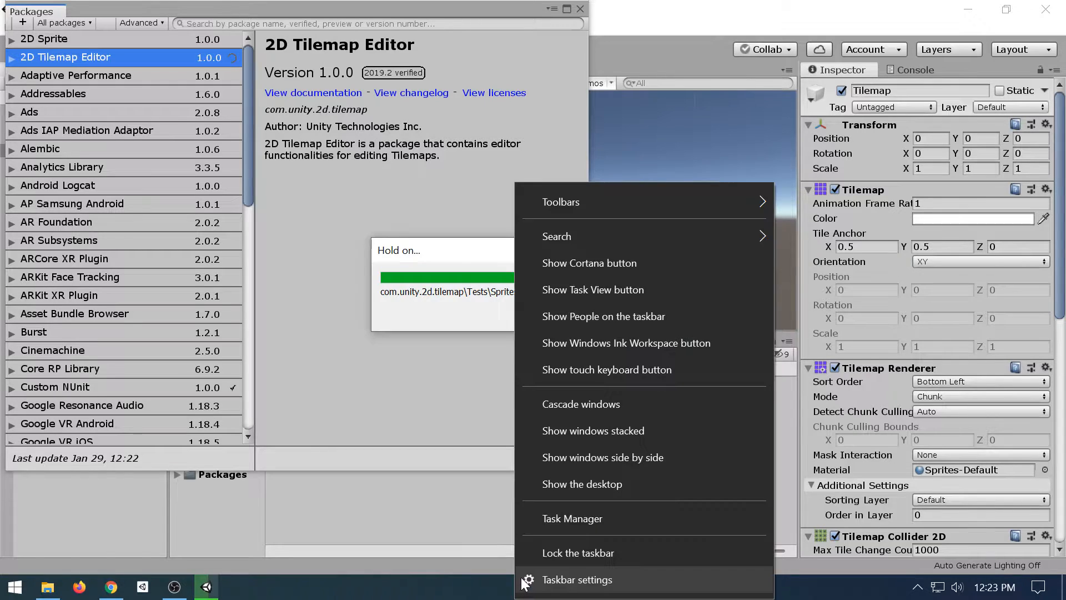
{"action": "left_click", "coordinate": [536, 521]}
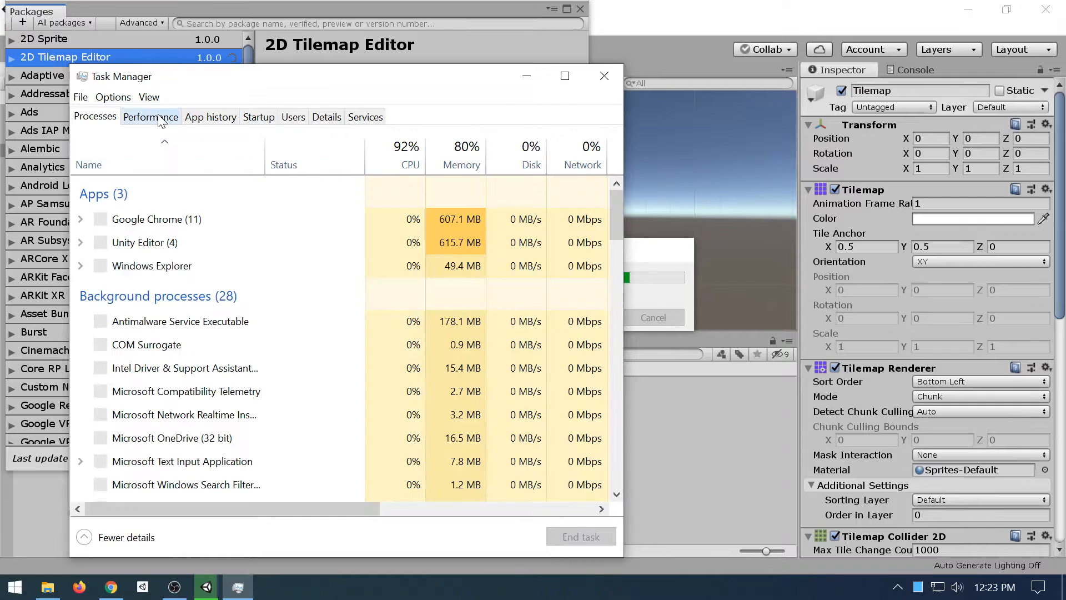
{"action": "left_click", "coordinate": [158, 117]}
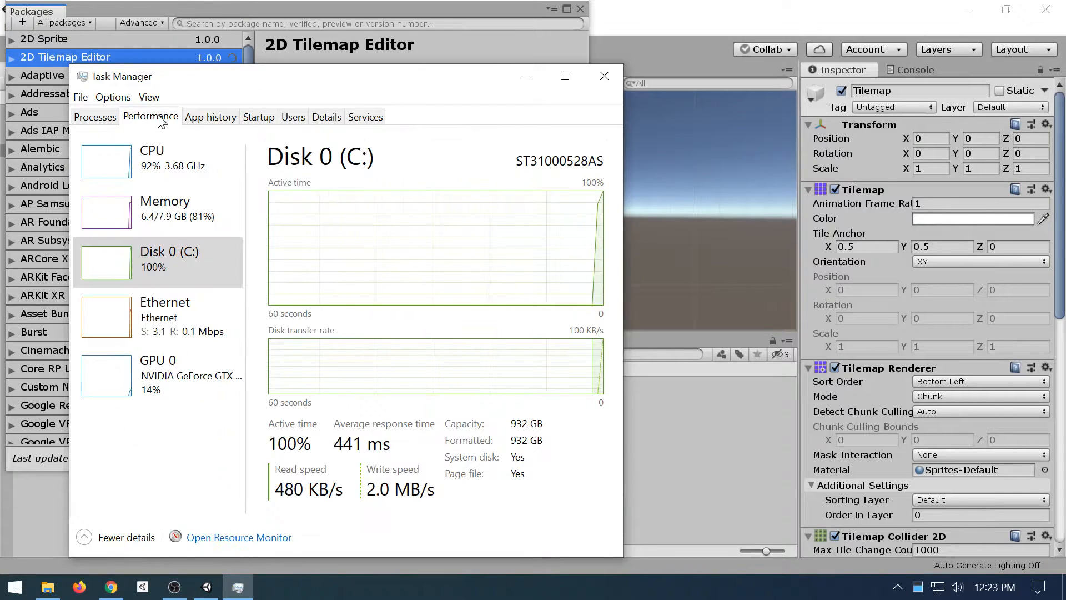
{"action": "left_click", "coordinate": [165, 151]}
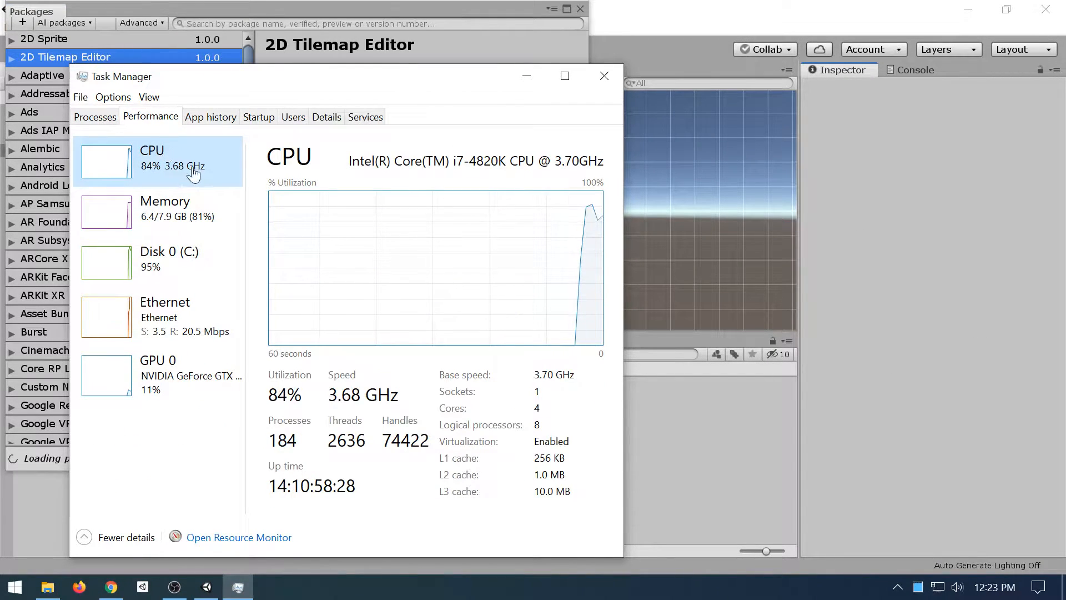
{"action": "right_click", "coordinate": [352, 224]}
{"action": "mouse_move", "coordinate": [358, 230]}
{"action": "left_click", "coordinate": [621, 242]}
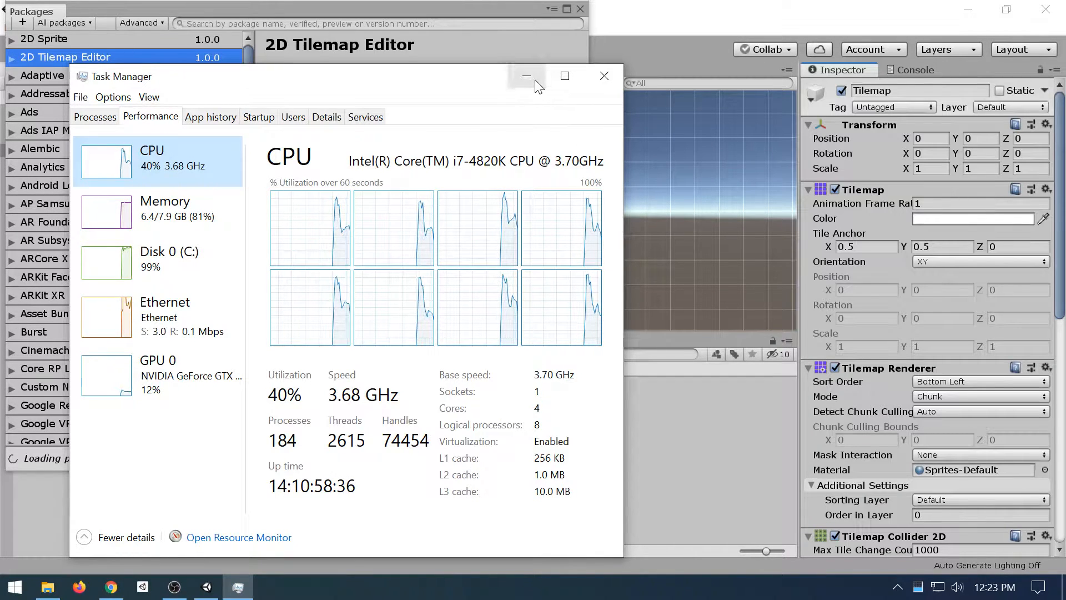
{"action": "left_click", "coordinate": [526, 77]}
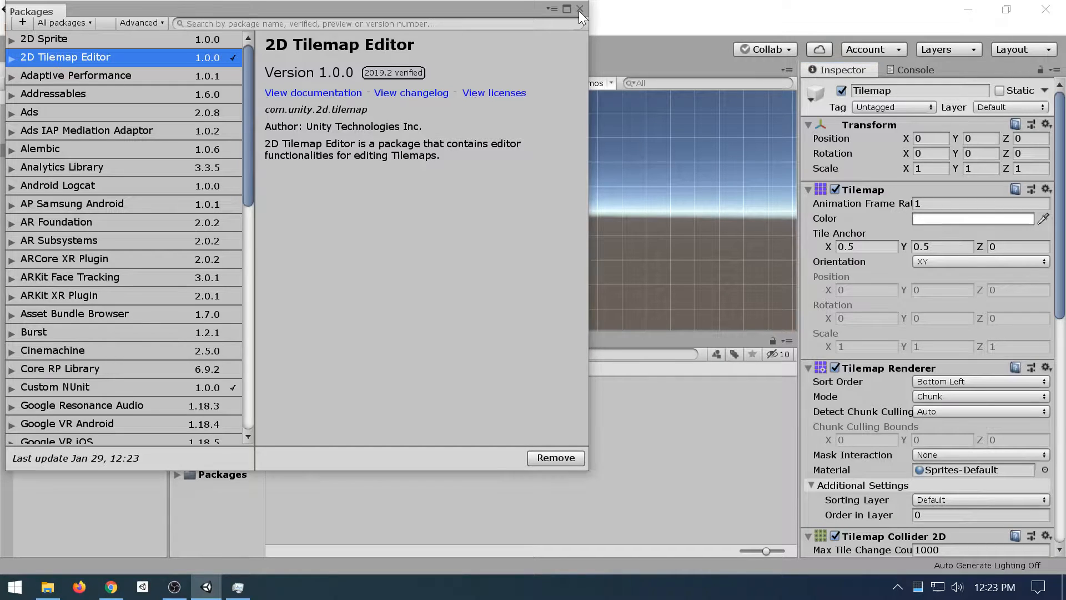
- Close the Package Manager window to get back to the intro scene's grid
{"action": "left_click", "coordinate": [579, 9]}
{"action": "scroll", "coordinate": [500, 239], "scroll_direction": "down", "scroll_amount": 7}
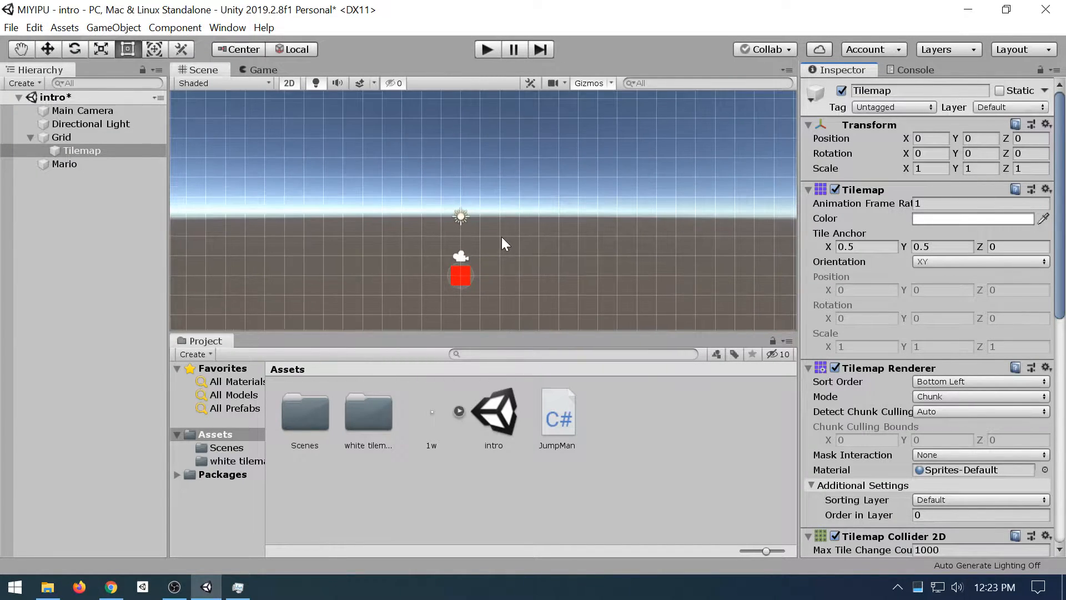
- Open the Tile Palette and paint a horizontal row of about nine white tiles below the red Mario square
{"action": "middle_click_drag", "start_coordinate": [502, 236], "coordinate": [545, 213]}
{"action": "scroll", "coordinate": [548, 155], "scroll_direction": "up", "scroll_amount": 3}
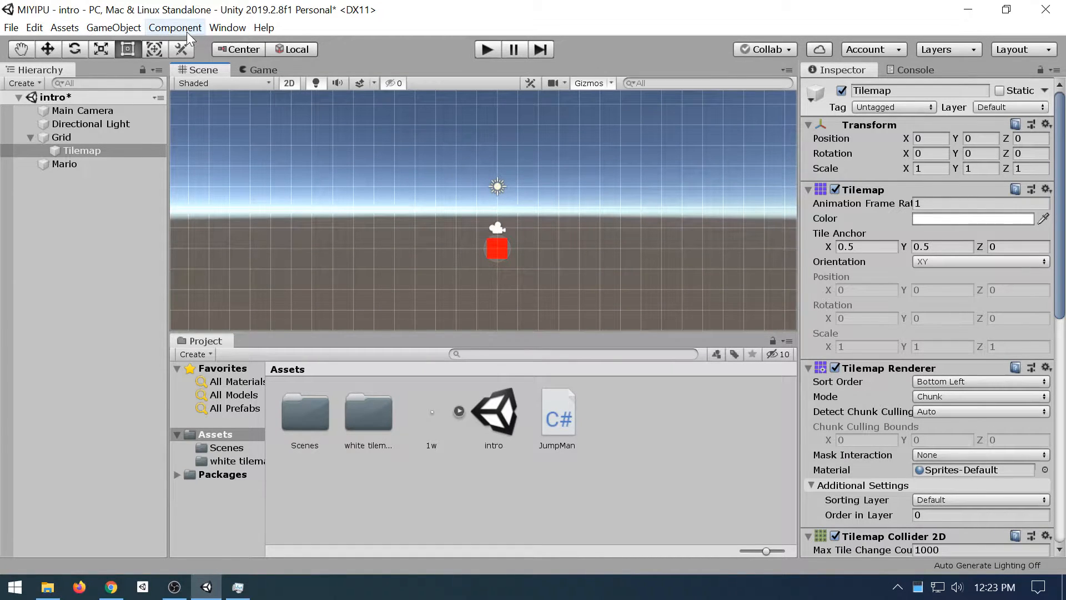
{"action": "left_click", "coordinate": [242, 27]}
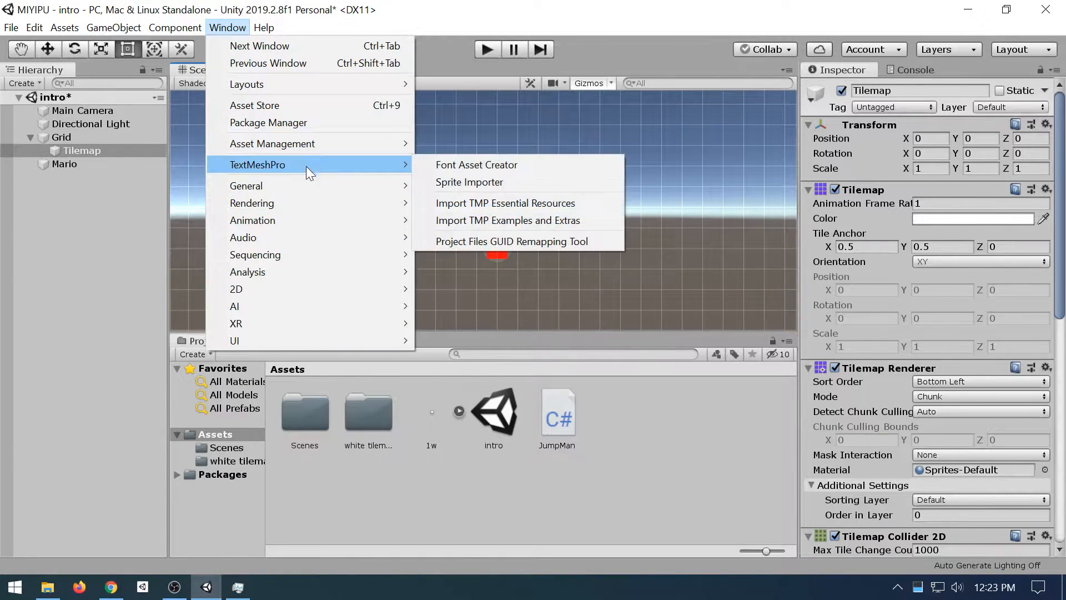
{"action": "mouse_move", "coordinate": [335, 294]}
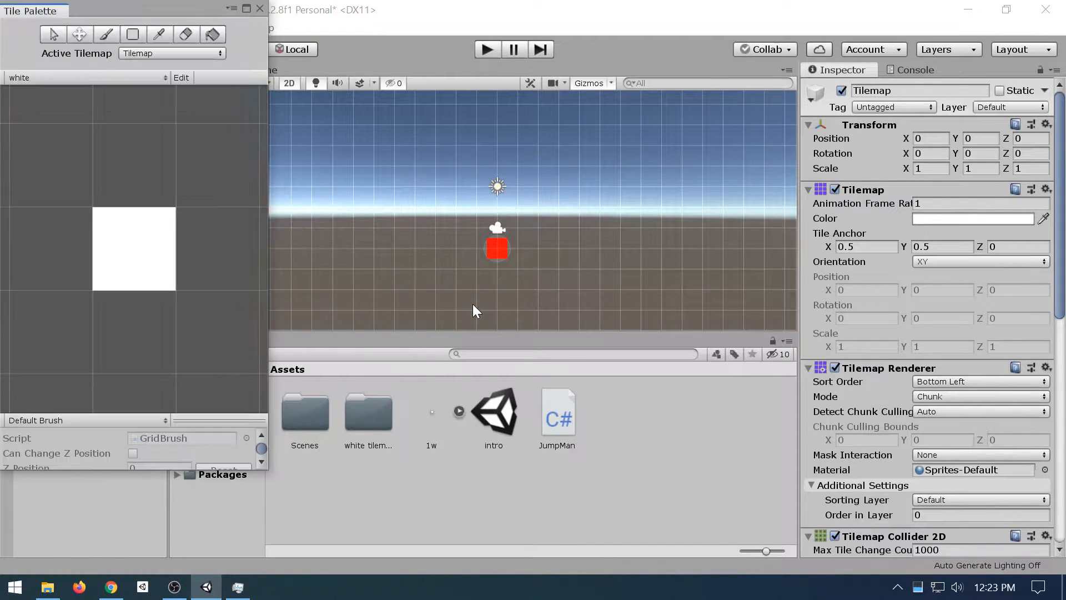
{"action": "left_click", "coordinate": [150, 263]}
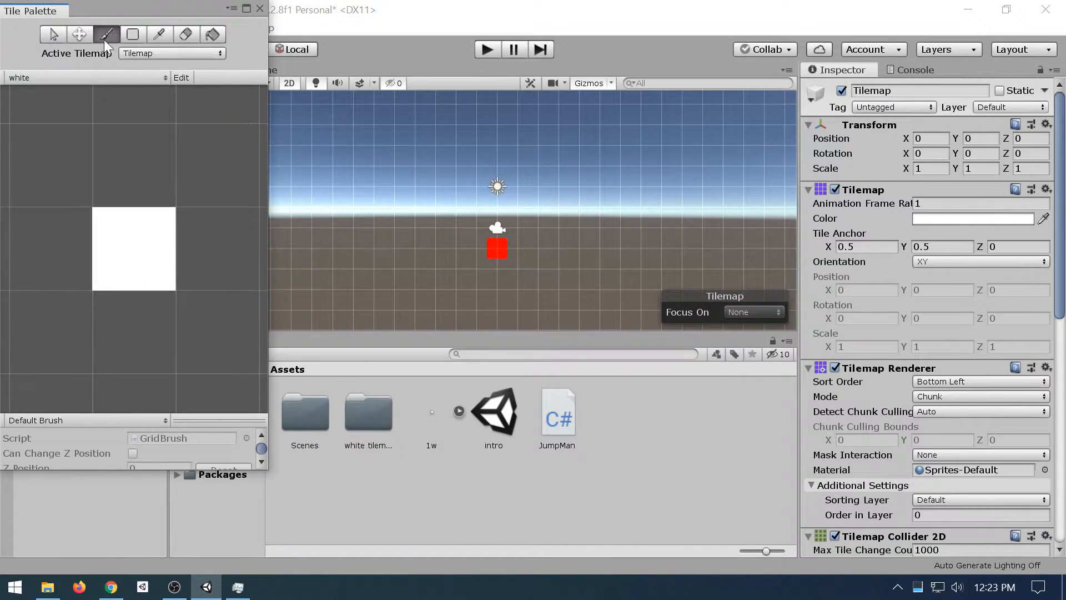
{"action": "left_click_drag", "start_coordinate": [425, 300], "coordinate": [595, 305]}
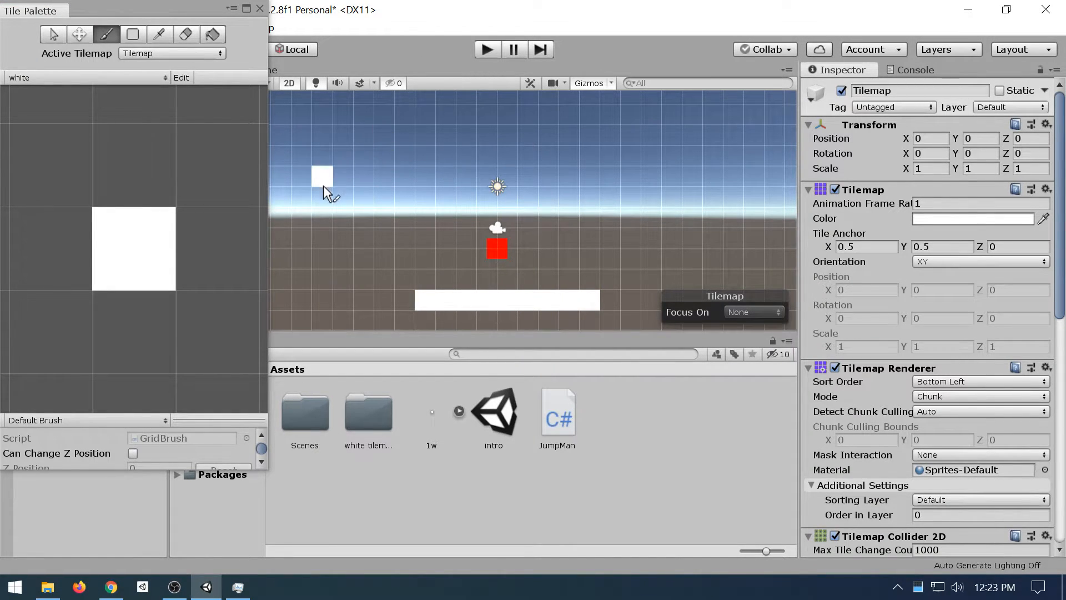
- Dock the Tile Palette window beneath the Hierarchy
{"action": "scroll", "coordinate": [212, 240], "scroll_direction": "down", "scroll_amount": 2}
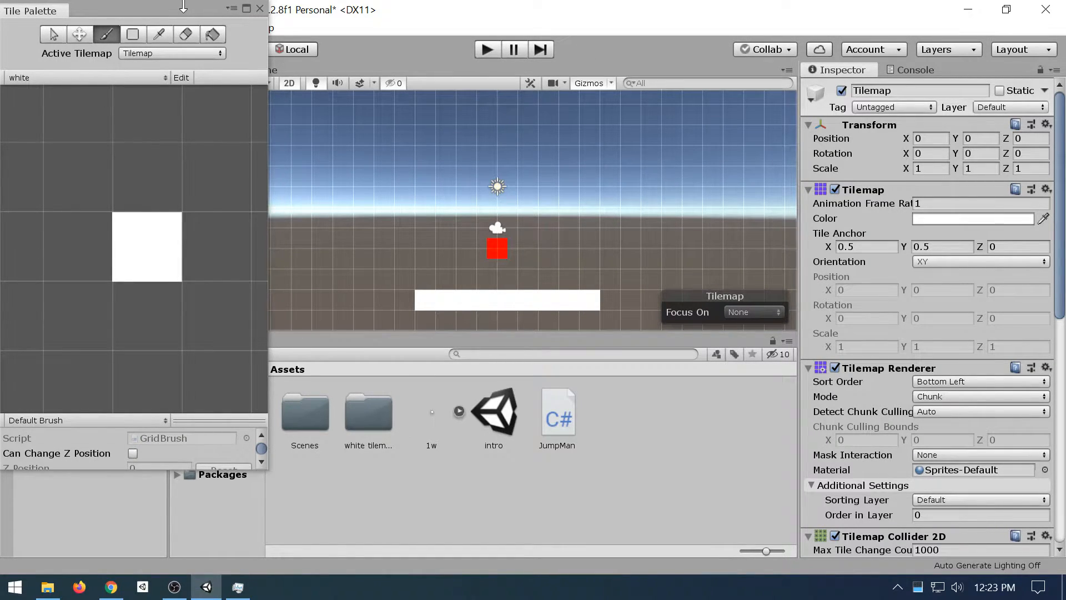
{"action": "left_click", "coordinate": [235, 8]}
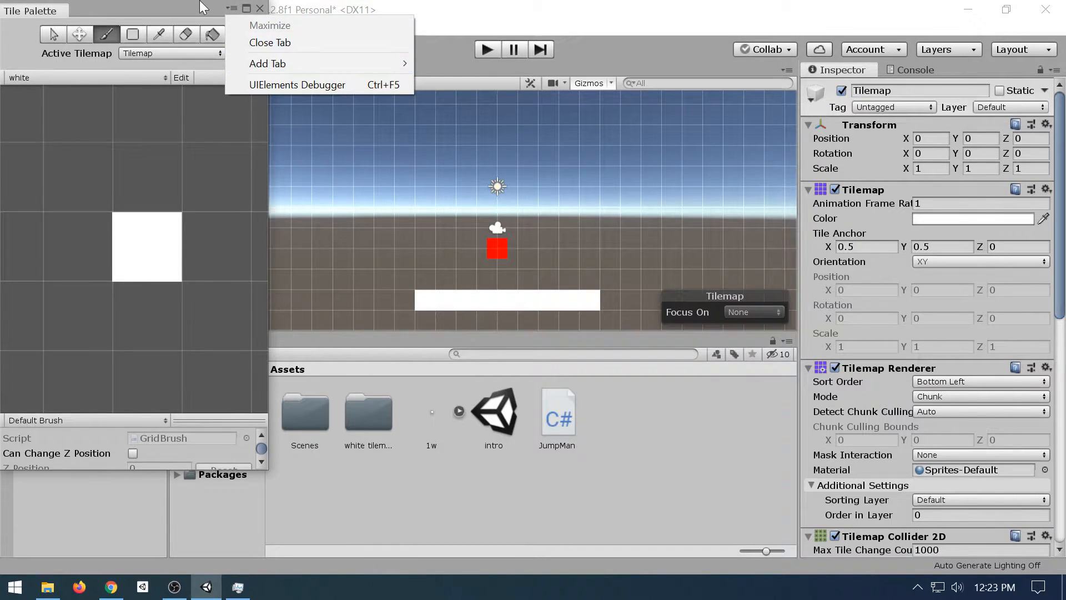
{"action": "left_click", "coordinate": [62, 15]}
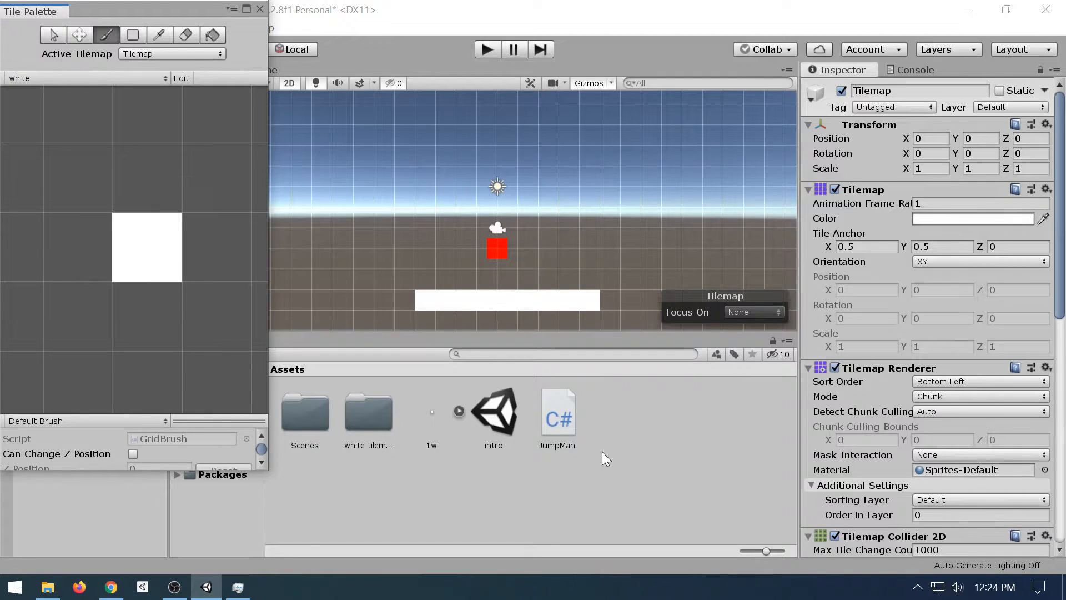
{"action": "left_click_drag", "start_coordinate": [27, 17], "coordinate": [87, 511]}
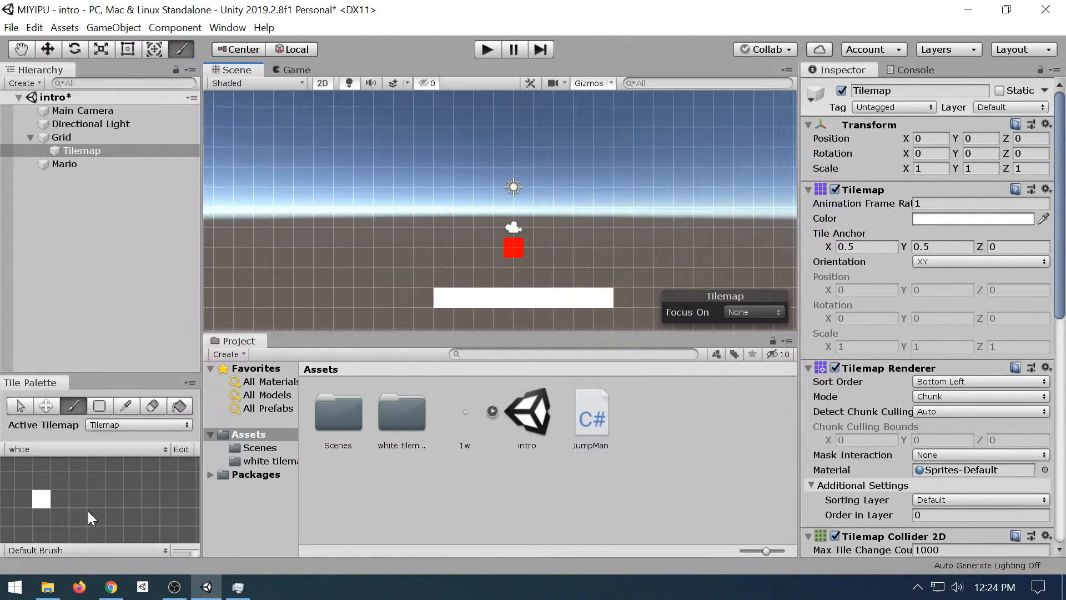
- Run the intro scene in play mode to test the painted platform, and stop it again
{"action": "left_click", "coordinate": [559, 204]}
{"action": "scroll", "coordinate": [499, 276], "scroll_direction": "down", "scroll_amount": 5}
{"action": "scroll", "coordinate": [543, 268], "scroll_direction": "up", "scroll_amount": 6}
{"action": "left_click", "coordinate": [482, 49]}
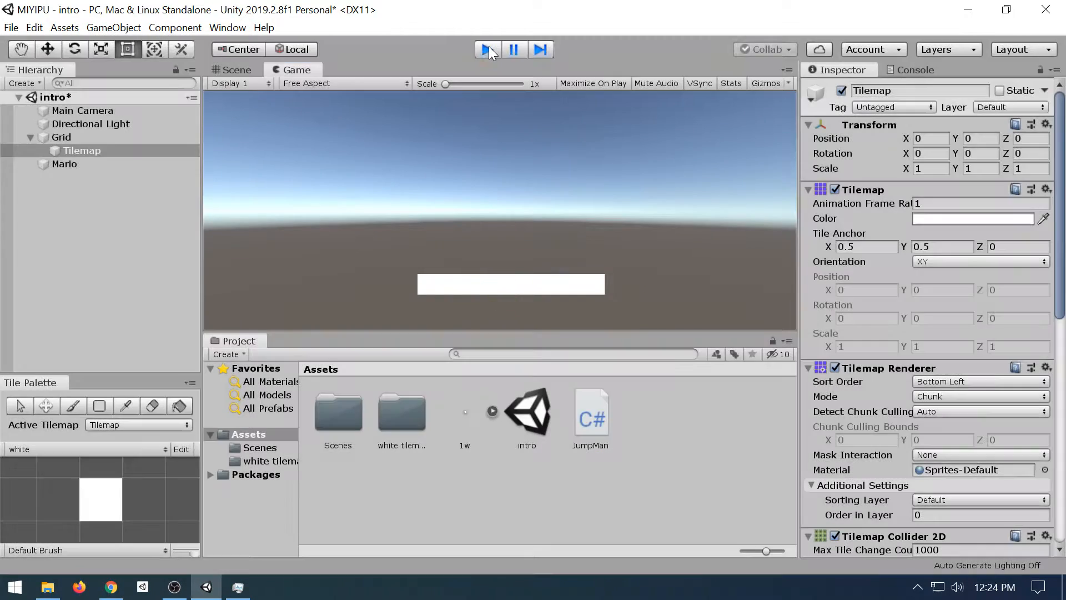
{"action": "left_click", "coordinate": [488, 50]}
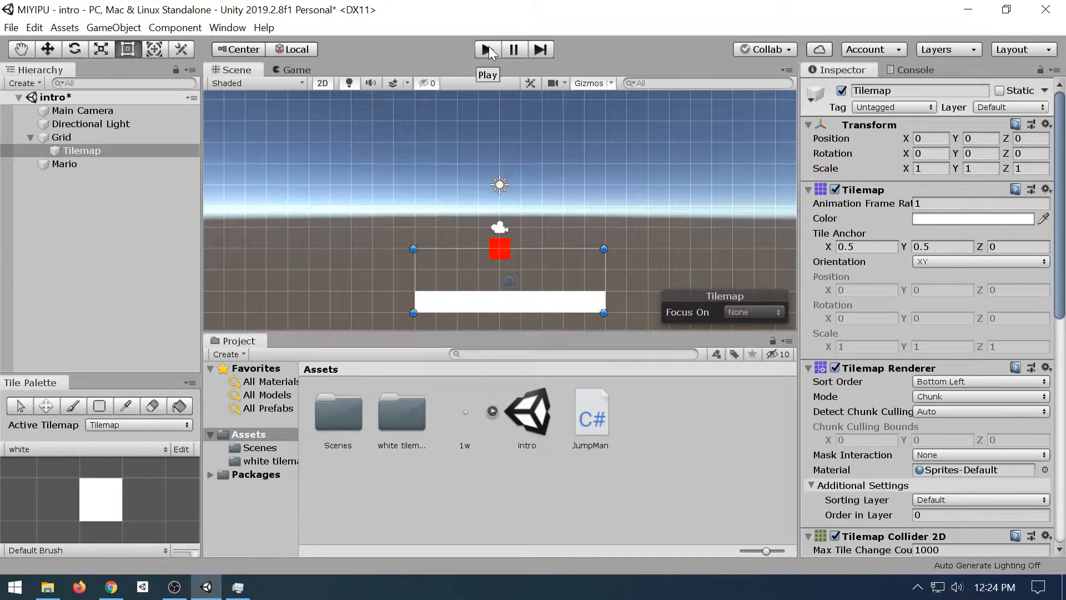
- Review the Grid object's settings and the Tilemap object's collider and Rigidbody 2D components
{"action": "scroll", "coordinate": [958, 218], "scroll_direction": "down", "scroll_amount": 10}
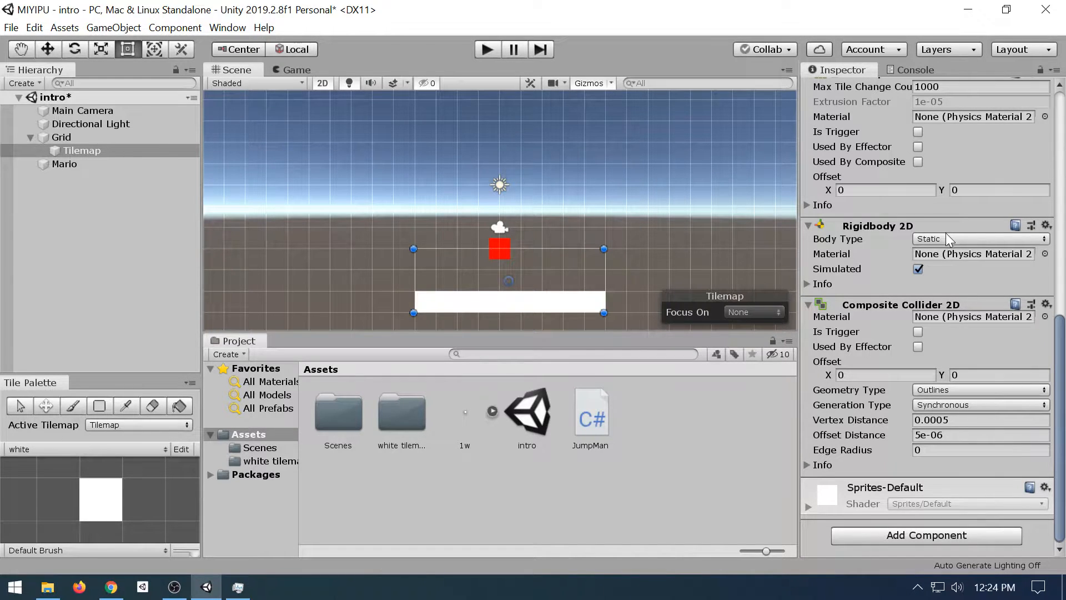
{"action": "left_click", "coordinate": [151, 139]}
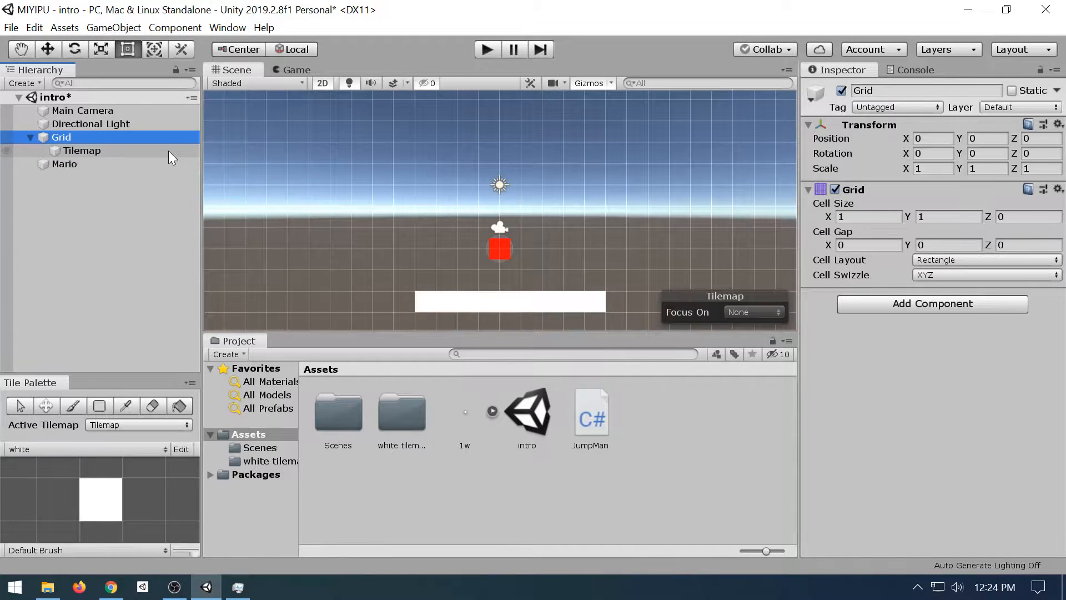
{"action": "left_click", "coordinate": [168, 151]}
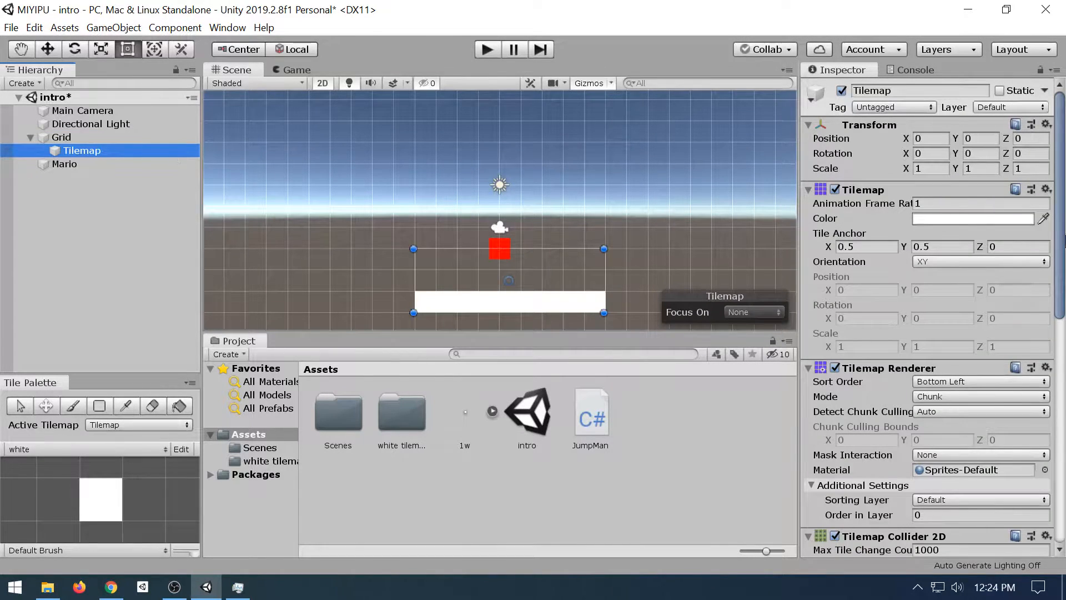
{"action": "scroll", "coordinate": [1006, 232], "scroll_direction": "down", "scroll_amount": 10}
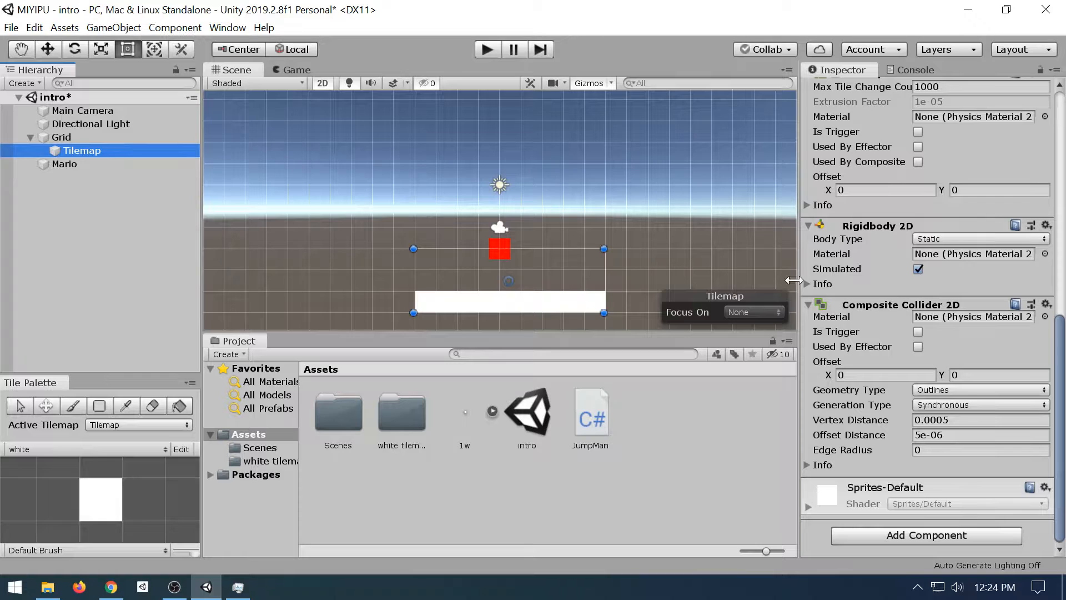
- Examine the 1w texture's import settings, including Generate Physics Shape and compression, and the sprite it contains
{"action": "left_click", "coordinate": [480, 405]}
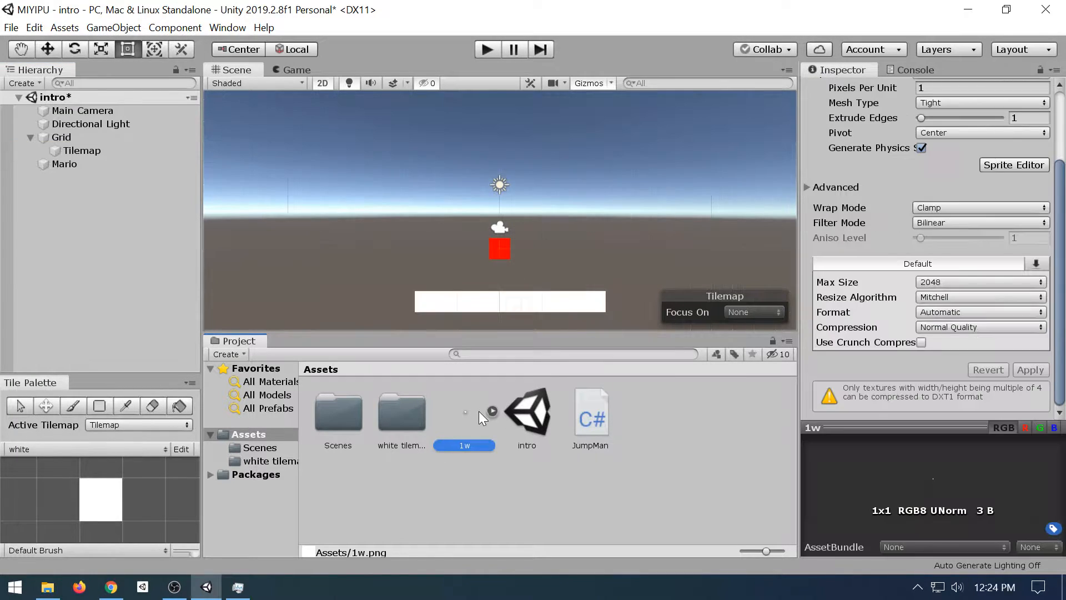
{"action": "left_click", "coordinate": [490, 411]}
{"action": "left_click", "coordinate": [519, 415]}
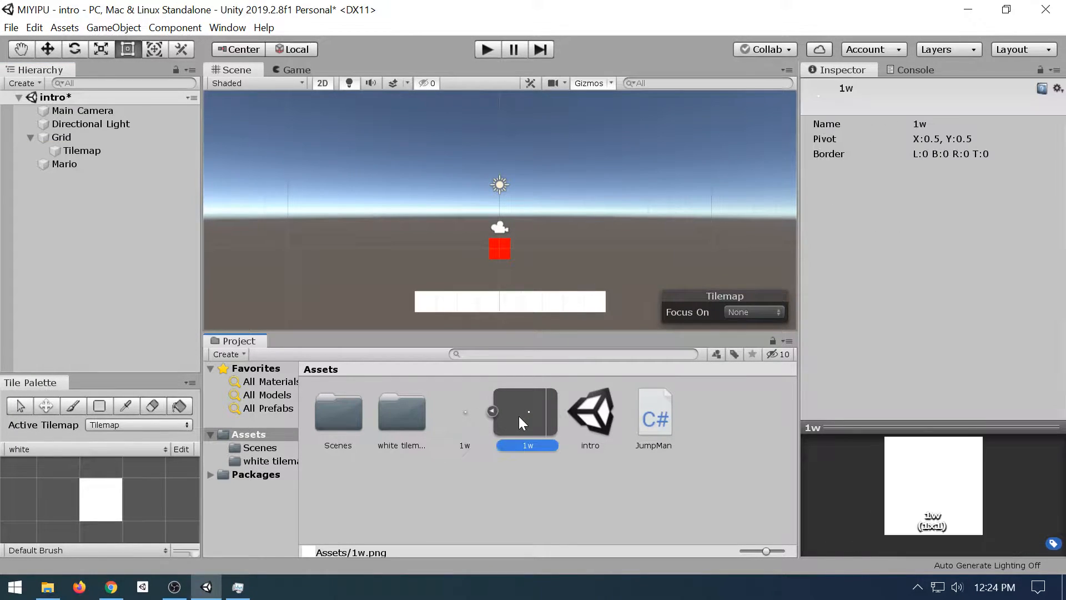
{"action": "left_click", "coordinate": [469, 396]}
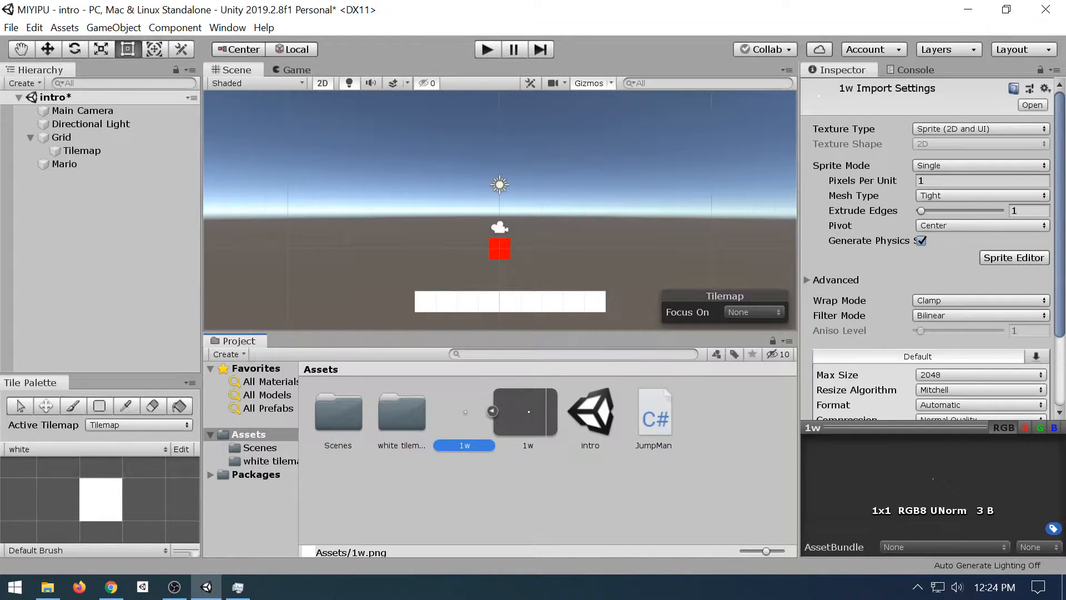
{"action": "left_click", "coordinate": [919, 241]}
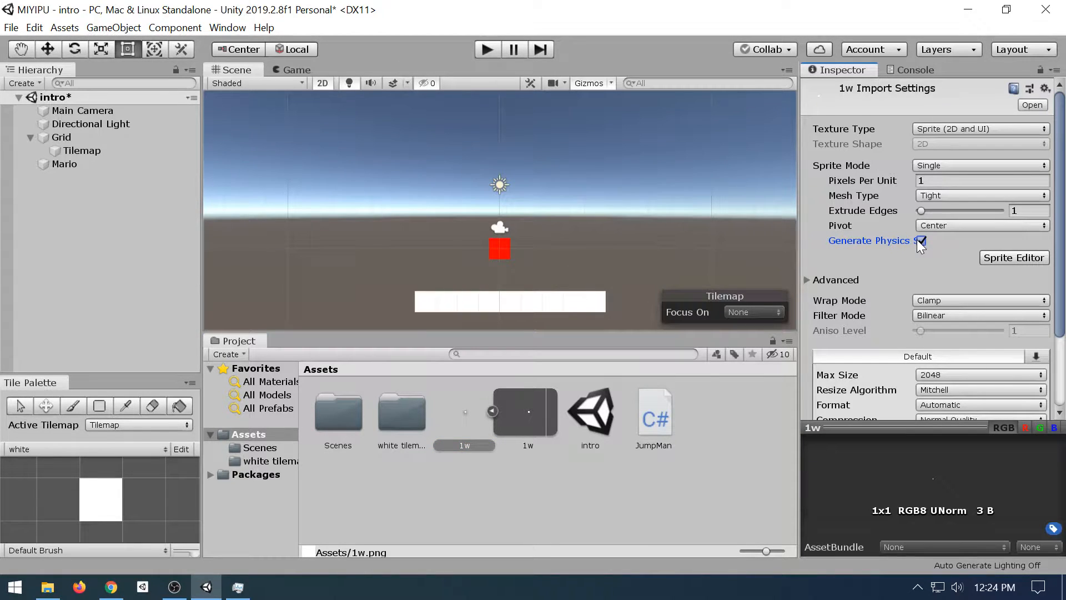
{"action": "scroll", "coordinate": [922, 238], "scroll_direction": "down", "scroll_amount": 3}
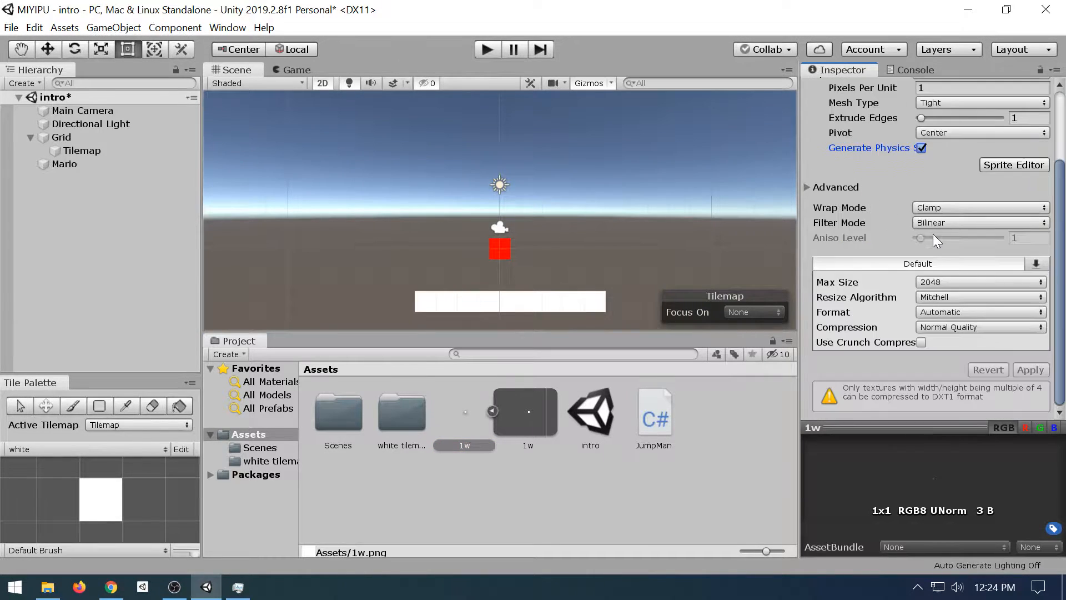
{"action": "left_click", "coordinate": [1021, 361]}
- Try to open the 1w texture in the Sprite Editor and return to its import settings
{"action": "left_click", "coordinate": [990, 260]}
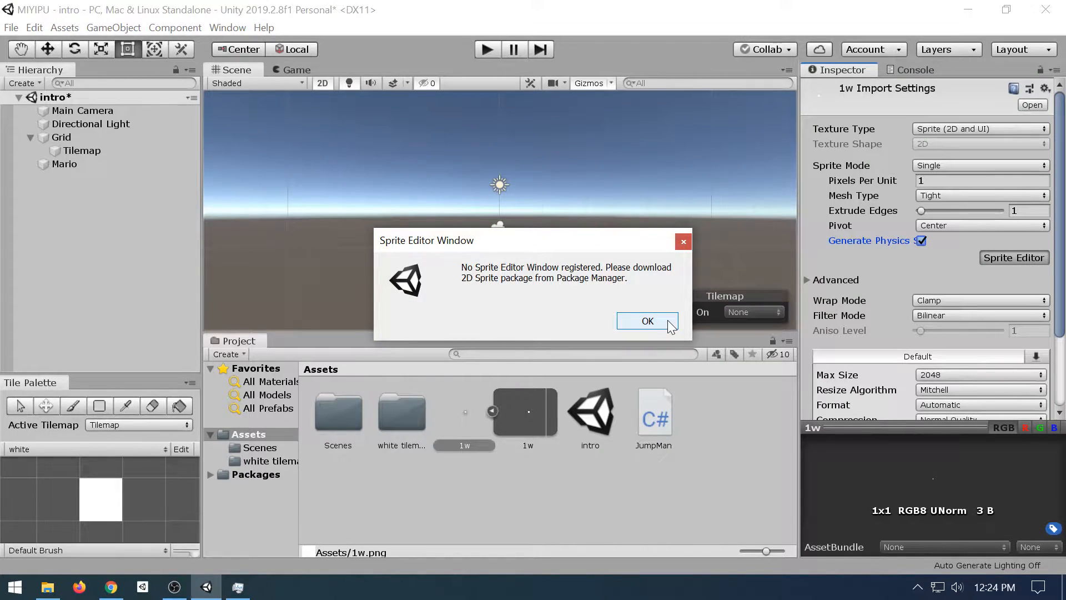
{"action": "left_click", "coordinate": [648, 321]}
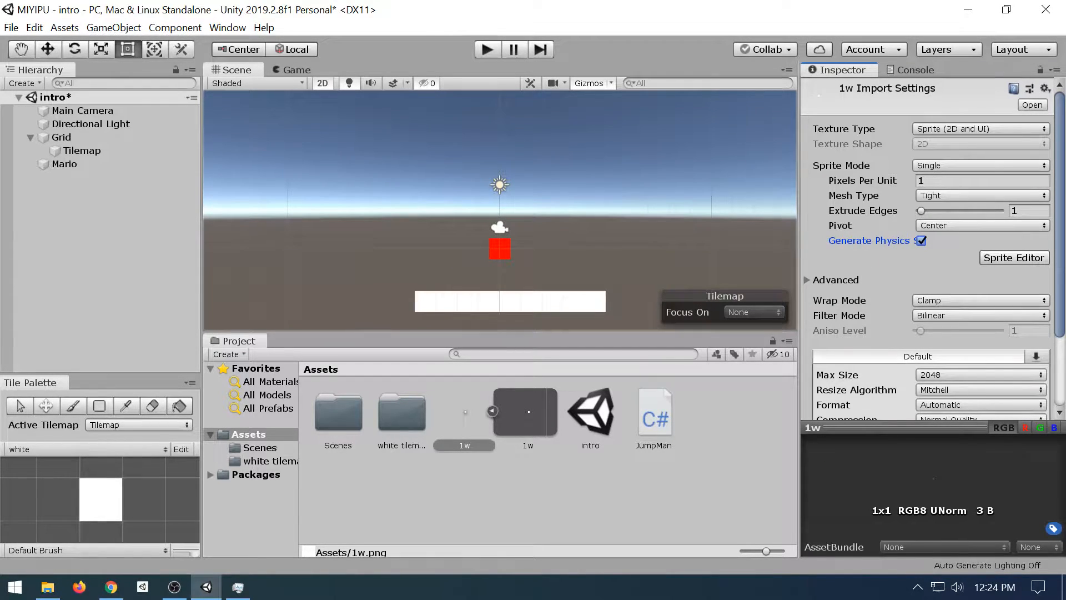
{"action": "type", "text": "1"}
{"action": "scroll", "coordinate": [918, 171], "scroll_direction": "down", "scroll_amount": 3}
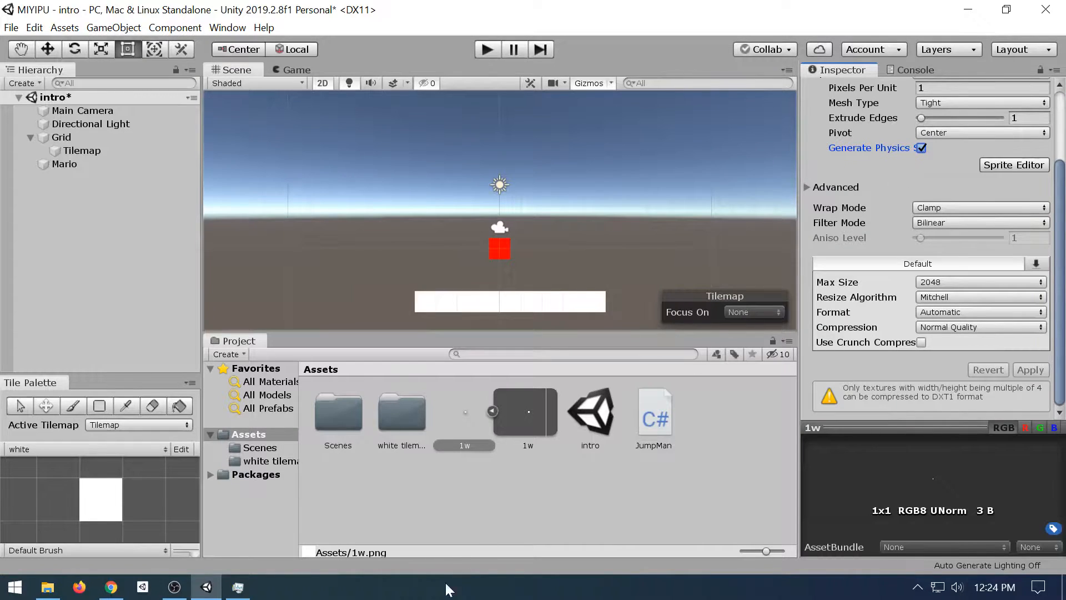
- Launch Paint with a blank canvas and move its window clear of Unity's Hierarchy
{"action": "left_click", "coordinate": [15, 587]}
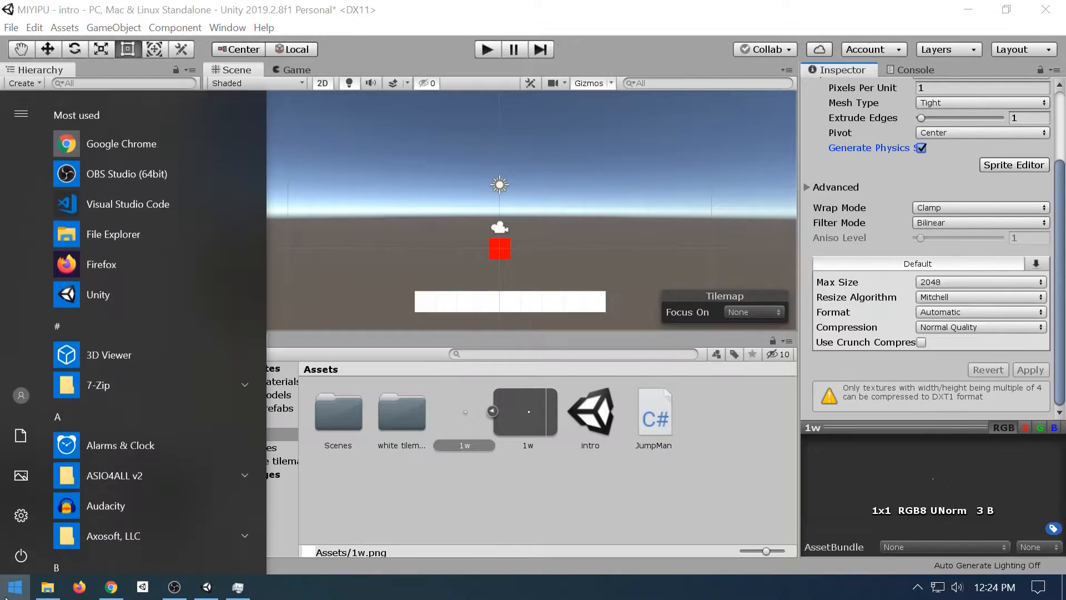
{"action": "type", "text": "PAINT"}
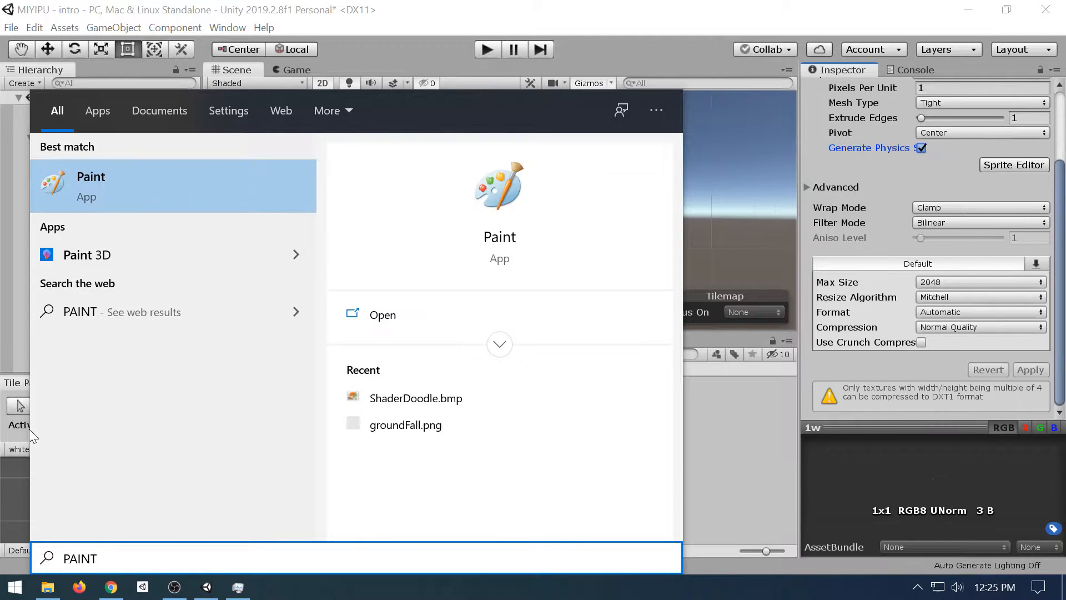
{"action": "left_click", "coordinate": [96, 197]}
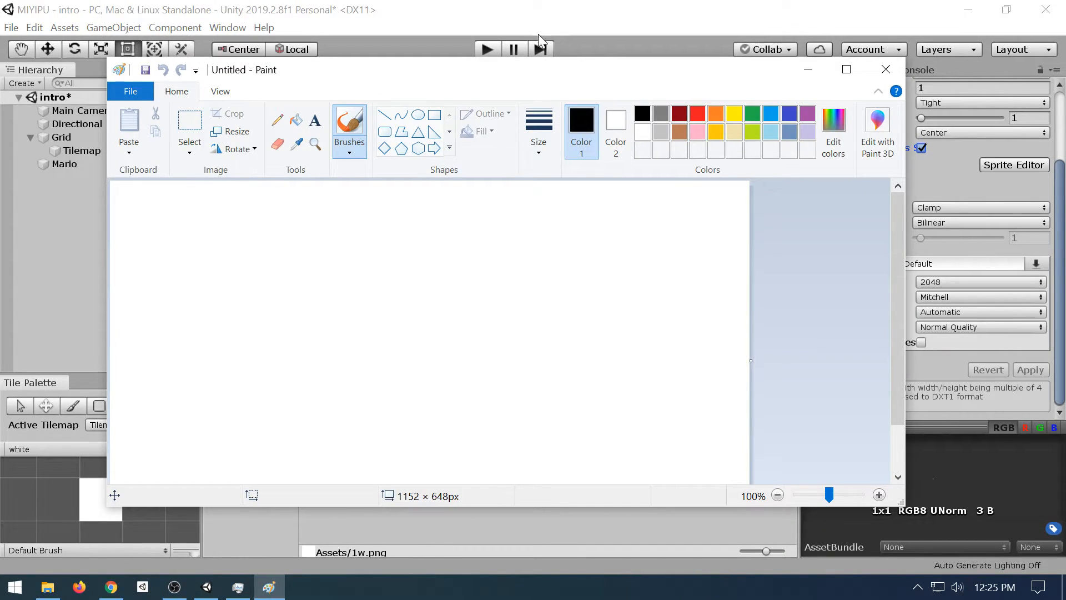
{"action": "mouse_move", "coordinate": [555, 74]}
{"action": "left_mouse_down"}
{"action": "mouse_move", "coordinate": [643, 81]}
{"action": "mouse_move", "coordinate": [514, 112]}
{"action": "mouse_move", "coordinate": [574, 65]}
{"action": "mouse_move", "coordinate": [654, 70]}
{"action": "left_mouse_up"}
{"action": "left_click", "coordinate": [231, 88]}
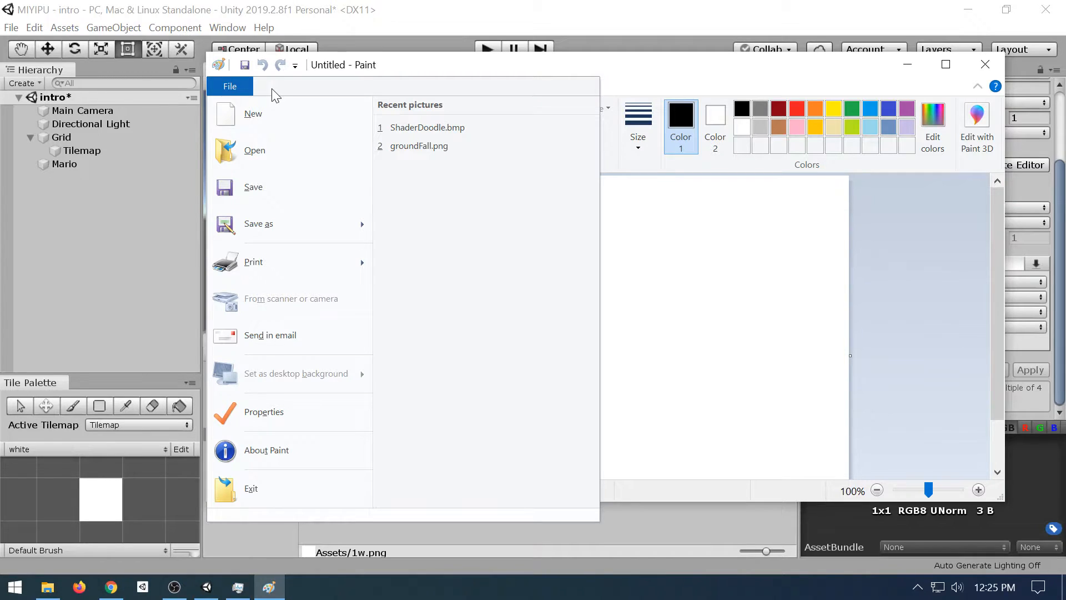
{"action": "left_click", "coordinate": [246, 89]}
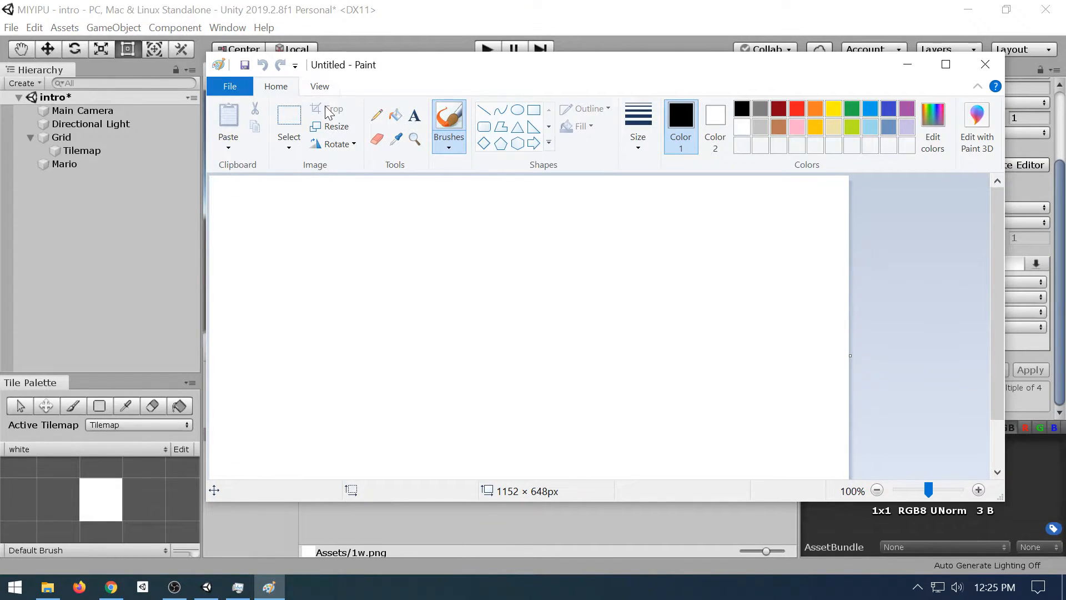
- Resize the blank Paint image to 4 × 4 pixels with Maintain aspect ratio turned off
{"action": "key", "text": "ctrl+a"}
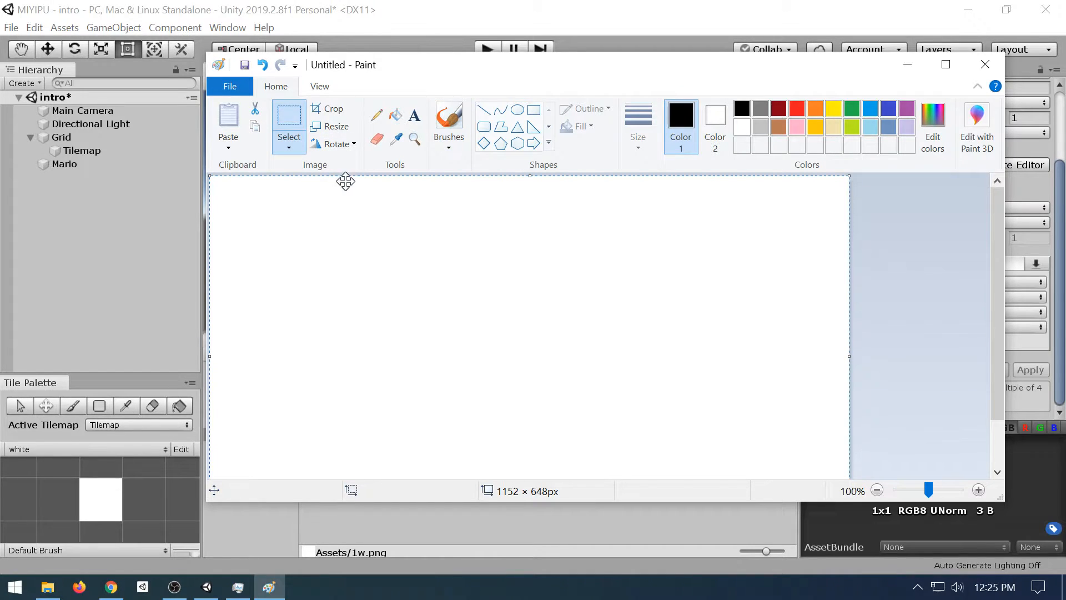
{"action": "left_click", "coordinate": [343, 107]}
{"action": "left_click", "coordinate": [333, 127]}
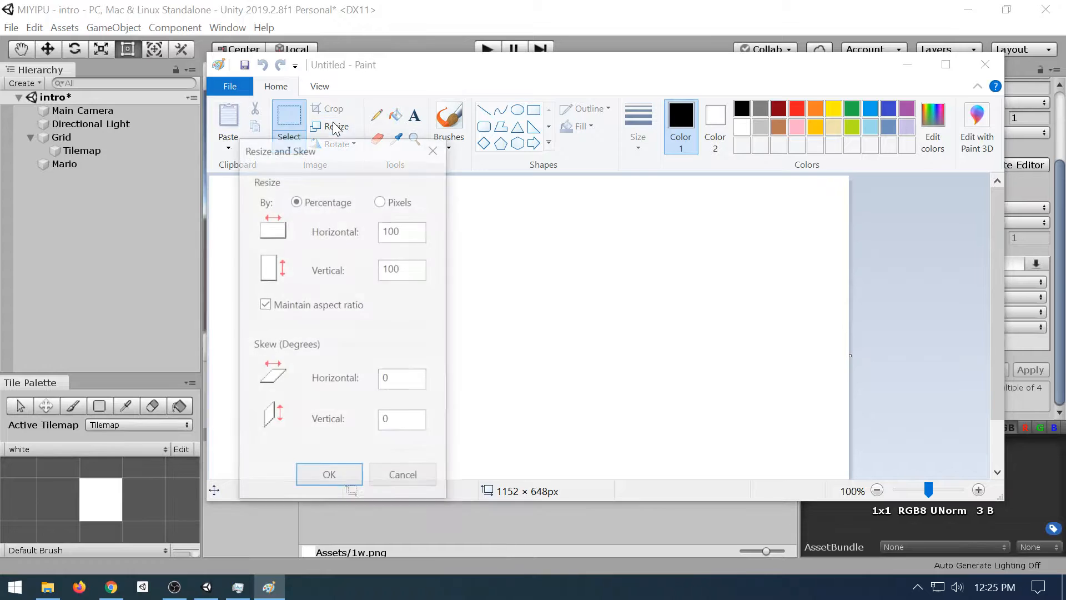
{"action": "left_click", "coordinate": [414, 380]}
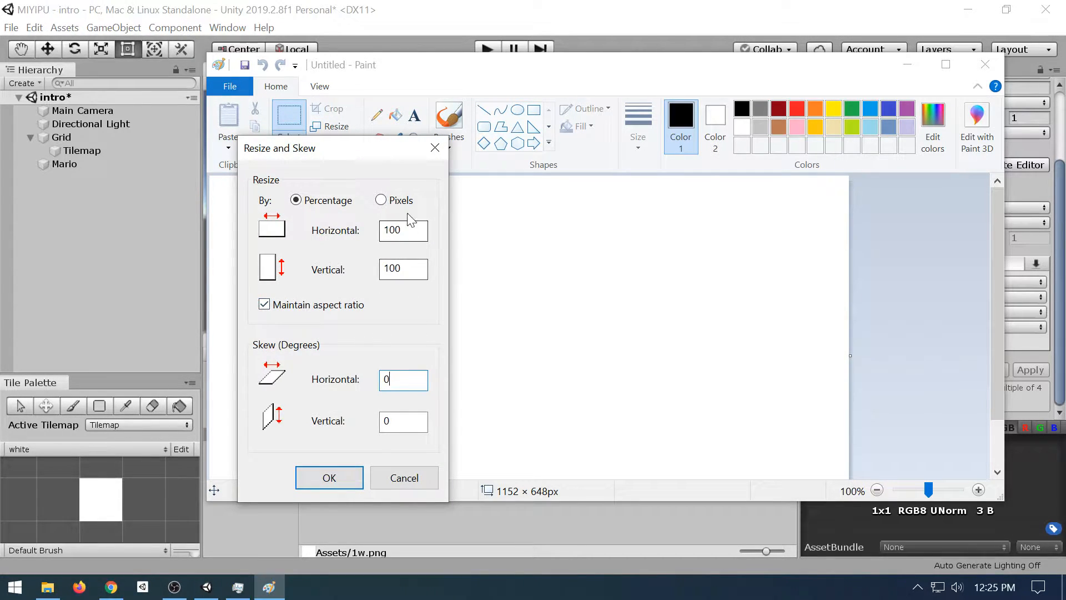
{"action": "left_click", "coordinate": [381, 199]}
{"action": "left_click_drag", "start_coordinate": [418, 230], "coordinate": [289, 231]}
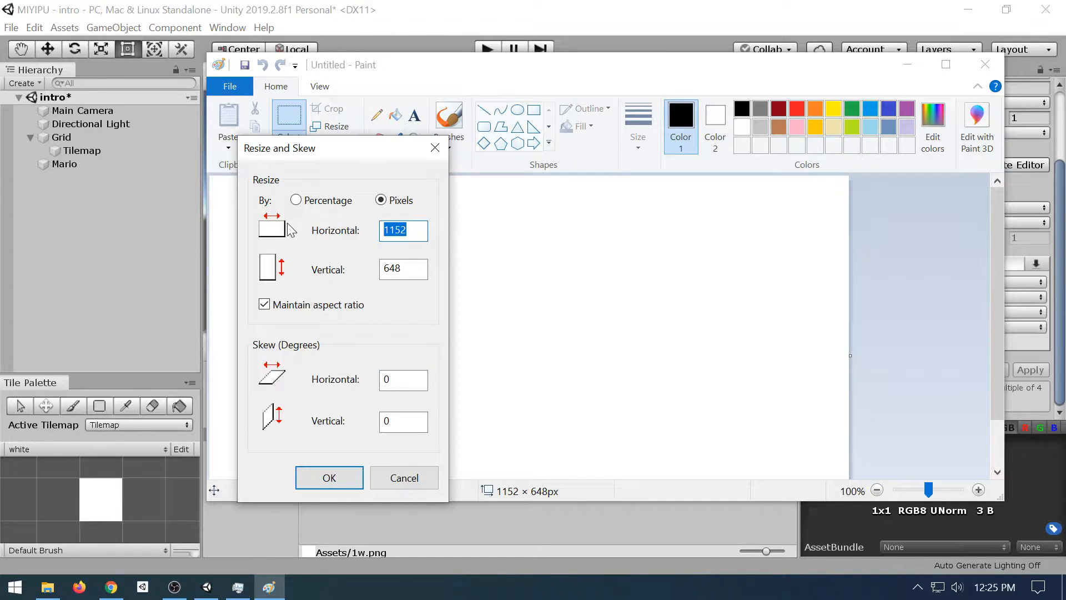
{"action": "type", "text": "4"}
{"action": "double_click", "coordinate": [397, 270]}
{"action": "type", "text": "4"}
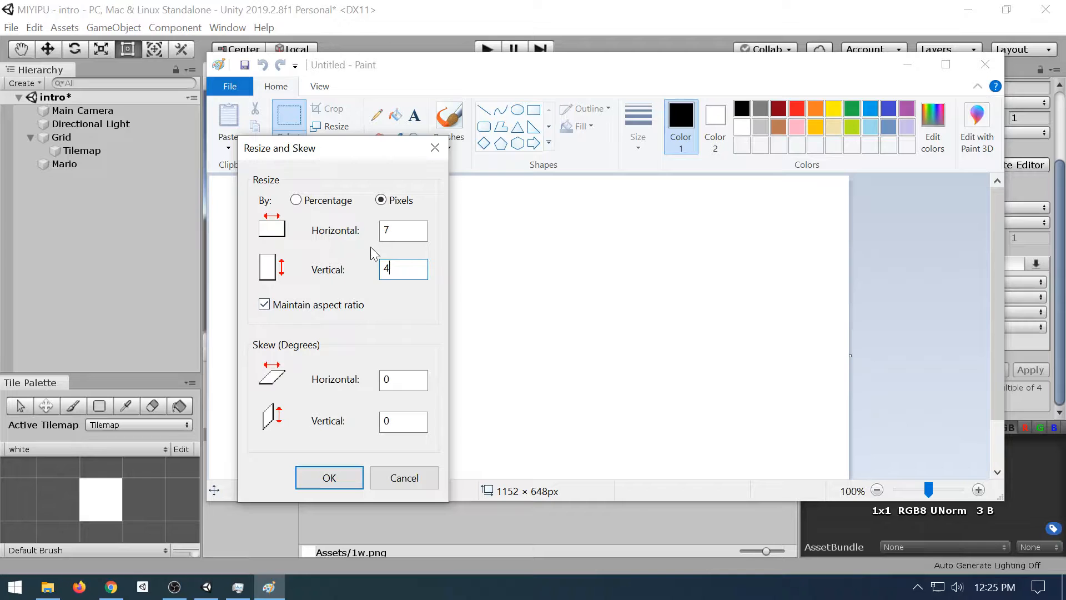
{"action": "left_click", "coordinate": [334, 306]}
{"action": "left_click", "coordinate": [411, 231]}
{"action": "left_click_drag", "start_coordinate": [411, 230], "coordinate": [329, 235]}
{"action": "type", "text": "4"}
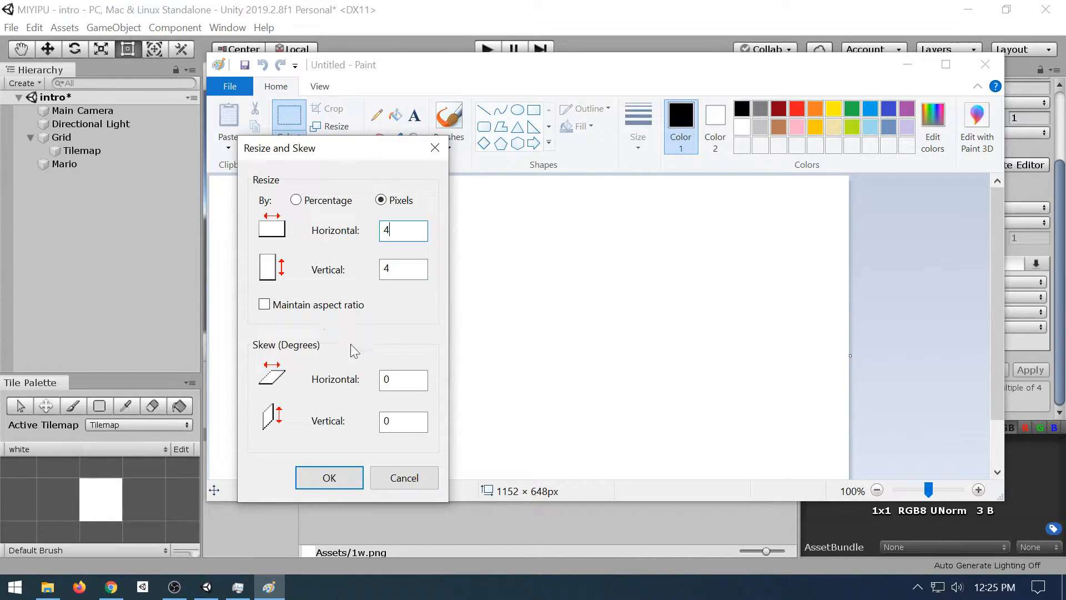
{"action": "left_click", "coordinate": [343, 477]}
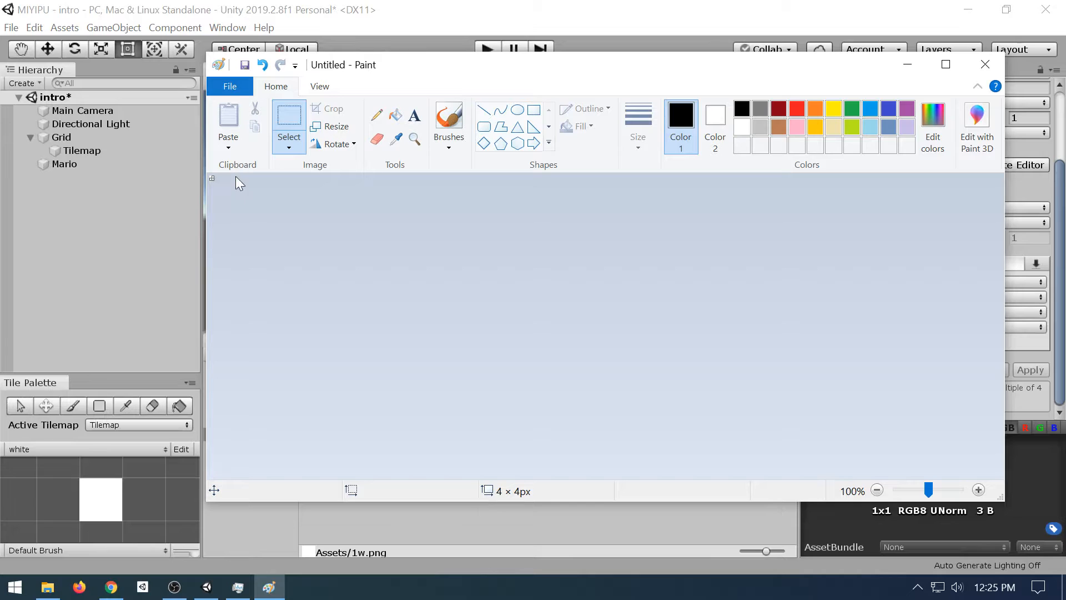
- Start saving the image under the name 4PX.png and look for the Unity project through the MIYIPU quick-access folder
{"action": "key", "text": "ctrl+s"}
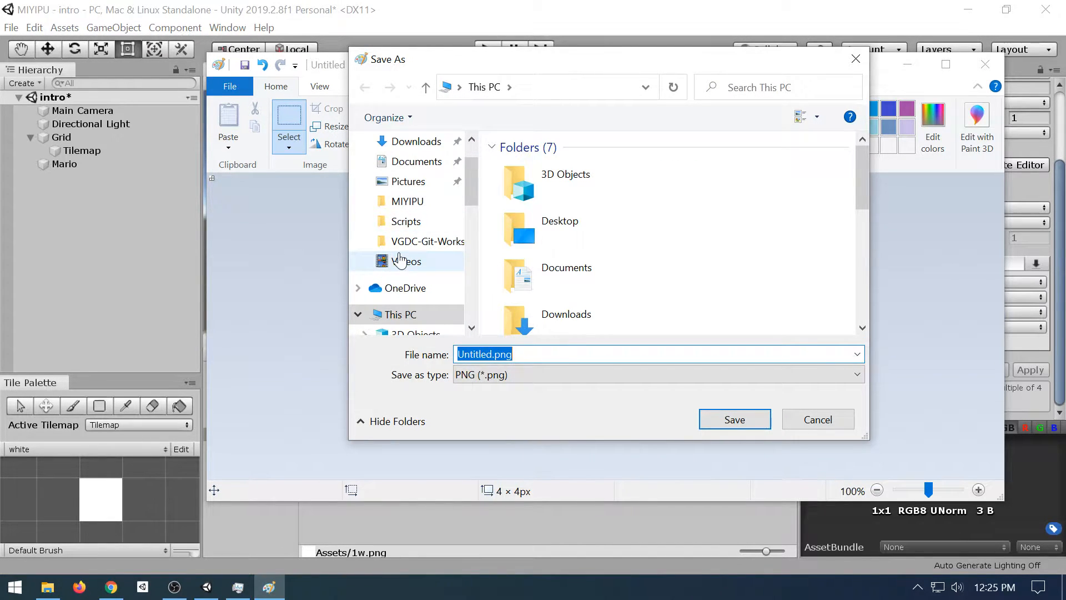
{"action": "type", "text": "4PX.png"}
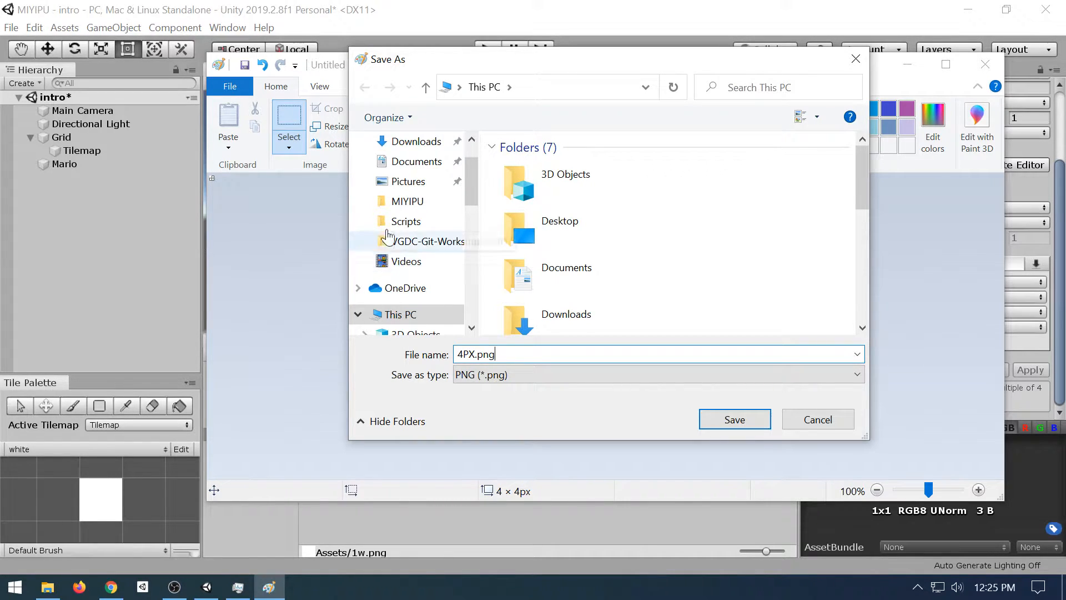
{"action": "left_click", "coordinate": [407, 201]}
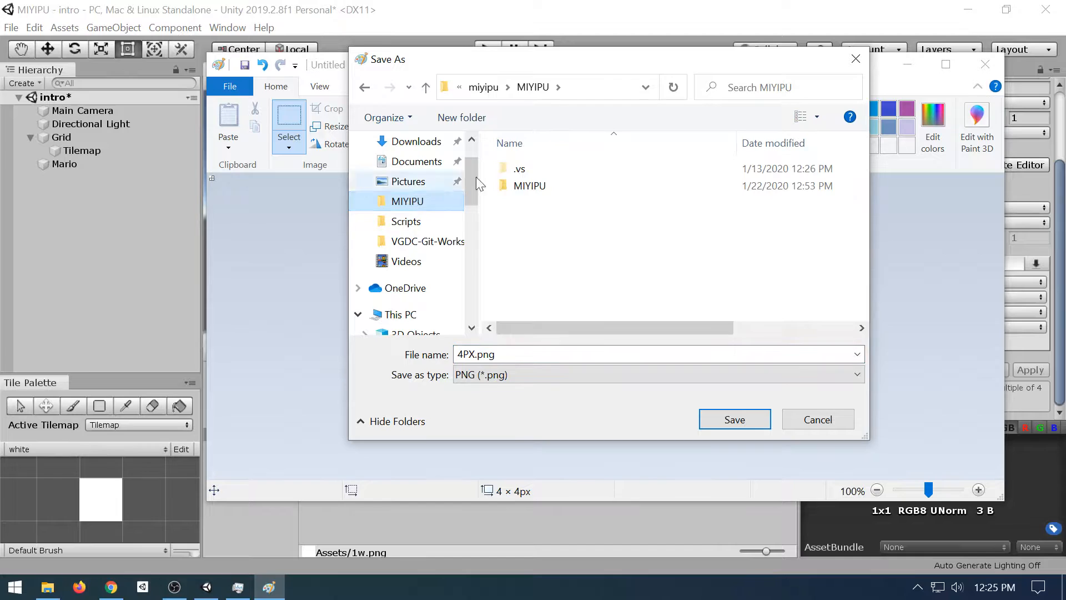
{"action": "double_click", "coordinate": [530, 186]}
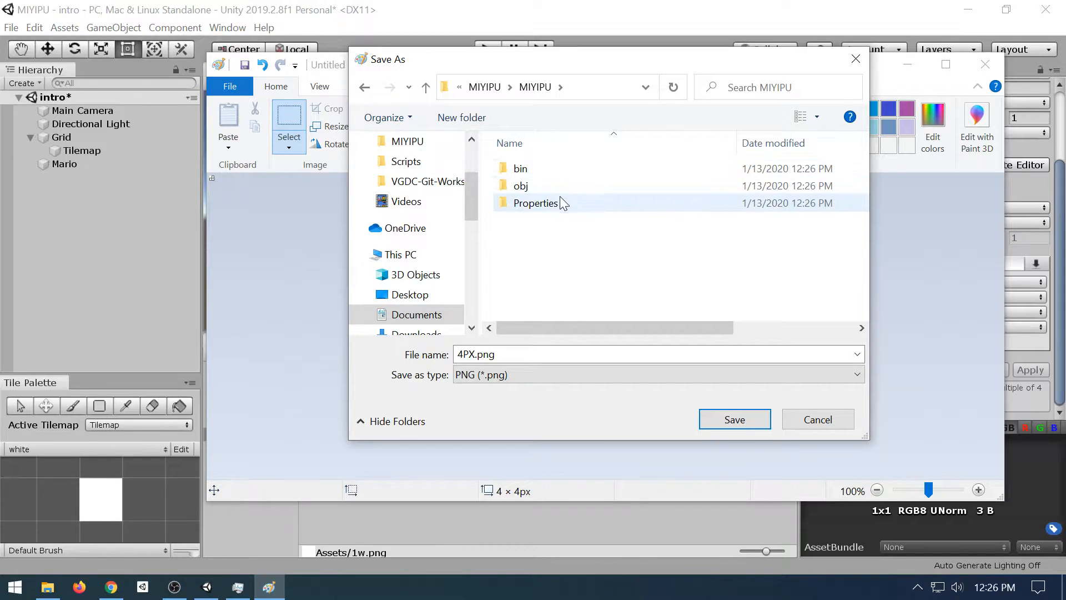
{"action": "scroll", "coordinate": [428, 208], "scroll_direction": "up", "scroll_amount": 1}
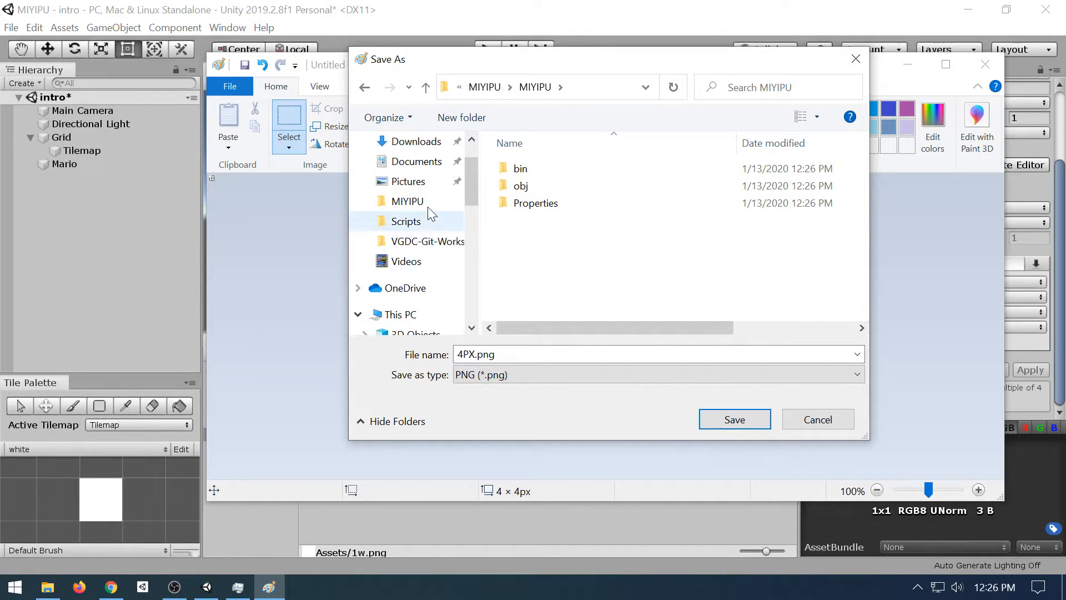
{"action": "scroll", "coordinate": [427, 214], "scroll_direction": "up", "scroll_amount": 1}
{"action": "left_click", "coordinate": [418, 197]}
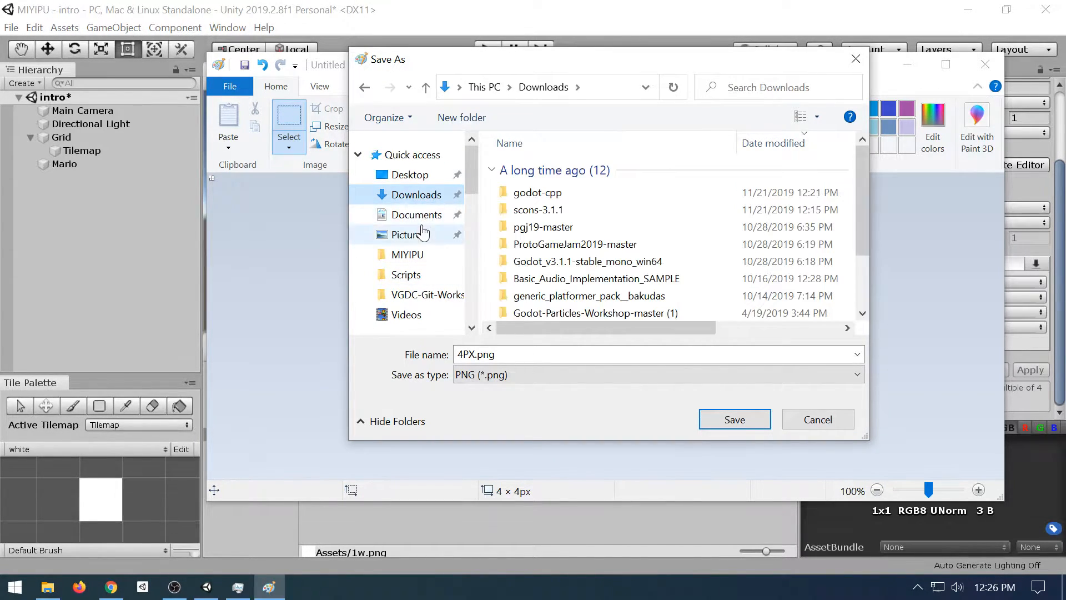
- Set the save location to the Assets folder of MIYIPU, inside UNITY PROJECTS on the Desktop
{"action": "left_click", "coordinate": [411, 174]}
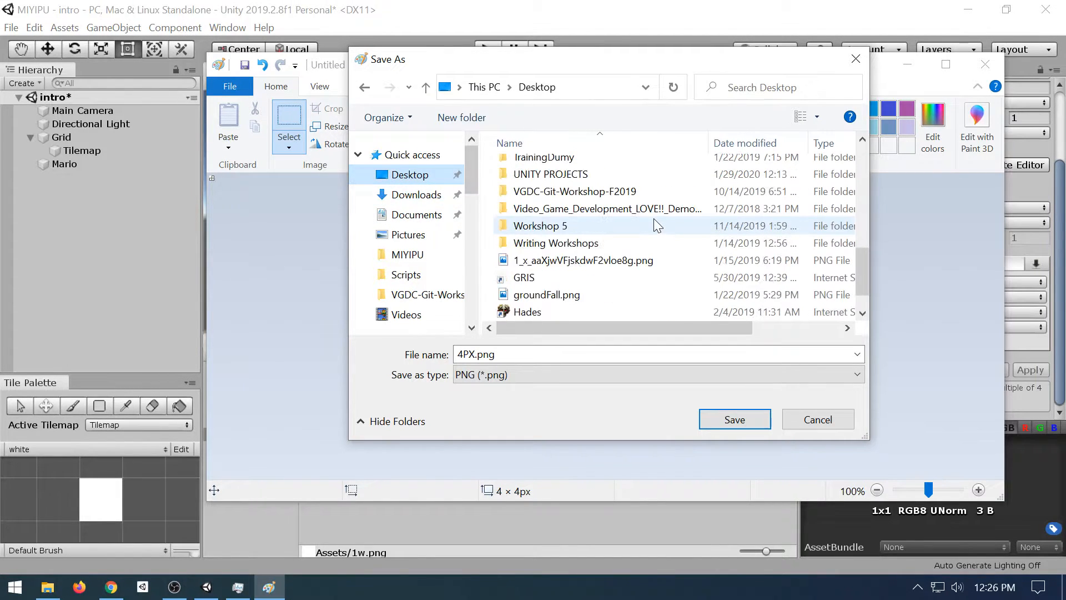
{"action": "scroll", "coordinate": [654, 218], "scroll_direction": "down", "scroll_amount": 1}
{"action": "scroll", "coordinate": [647, 217], "scroll_direction": "up", "scroll_amount": 3}
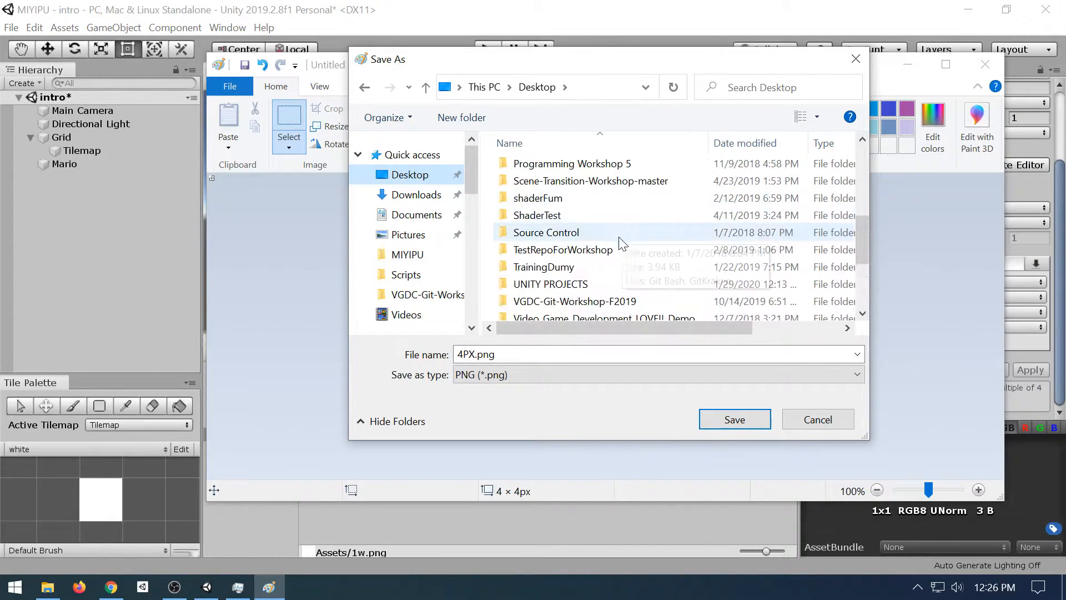
{"action": "double_click", "coordinate": [575, 283]}
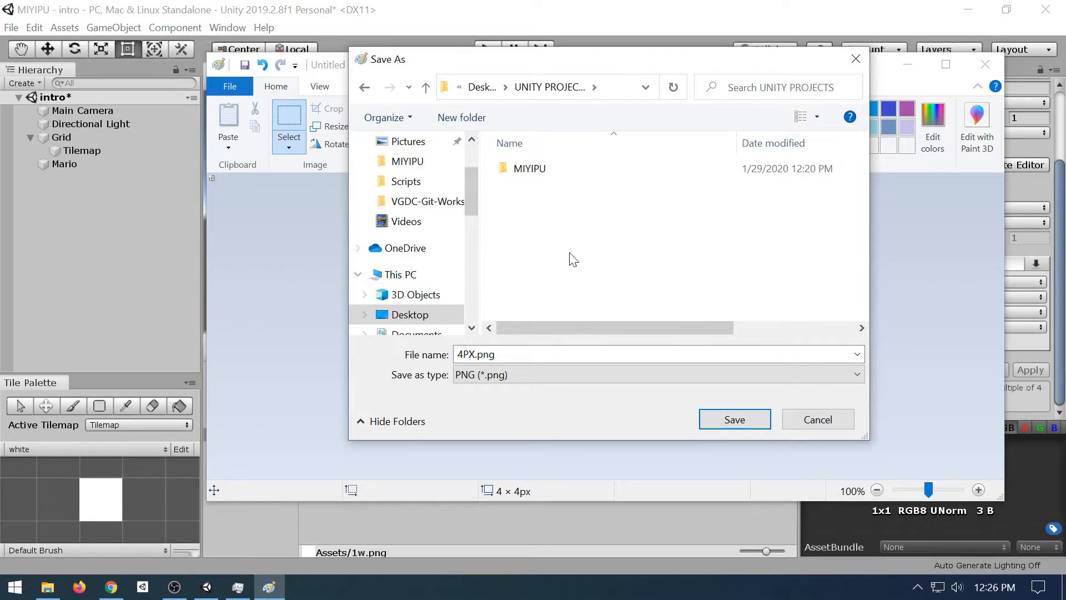
{"action": "double_click", "coordinate": [579, 177]}
{"action": "double_click", "coordinate": [574, 186]}
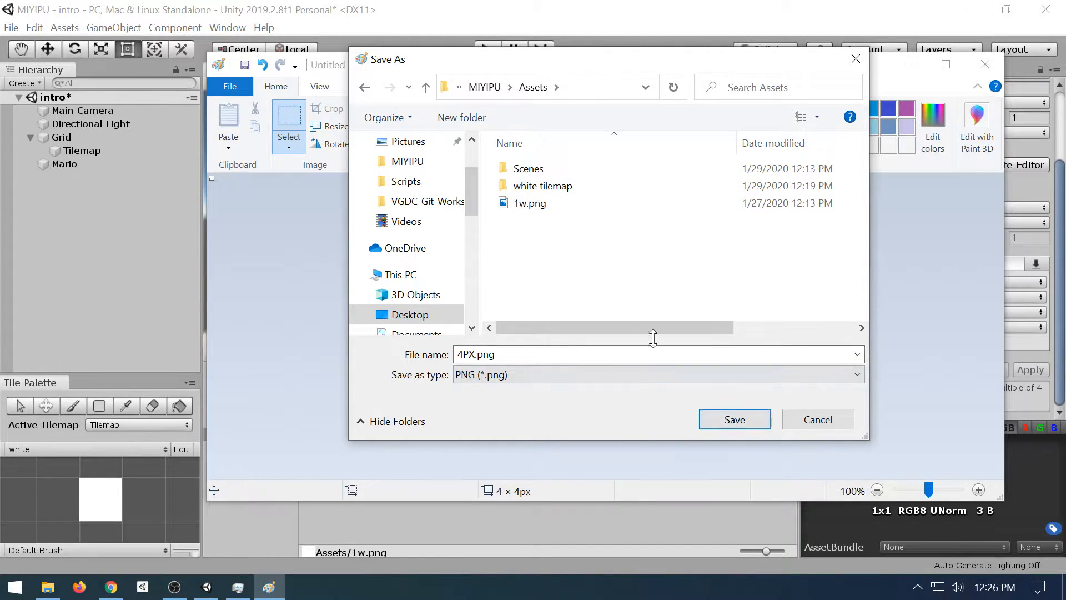
- Overwrite 1w.png in the Assets folder with the 4 × 4 pixel image and close Paint
{"action": "left_click", "coordinate": [528, 202]}
{"action": "left_click", "coordinate": [727, 417]}
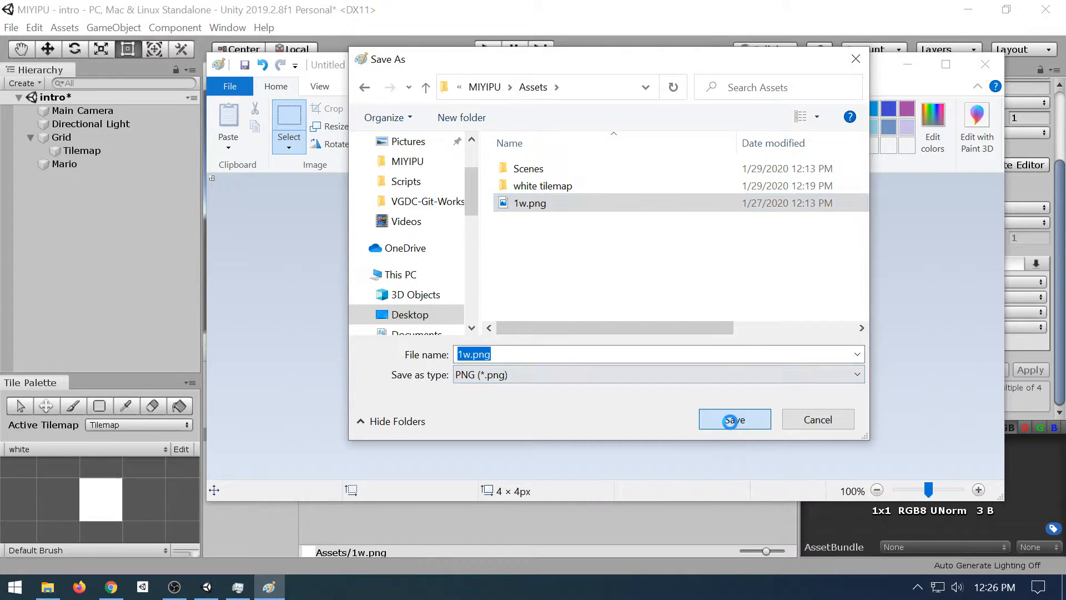
{"action": "left_click", "coordinate": [572, 298]}
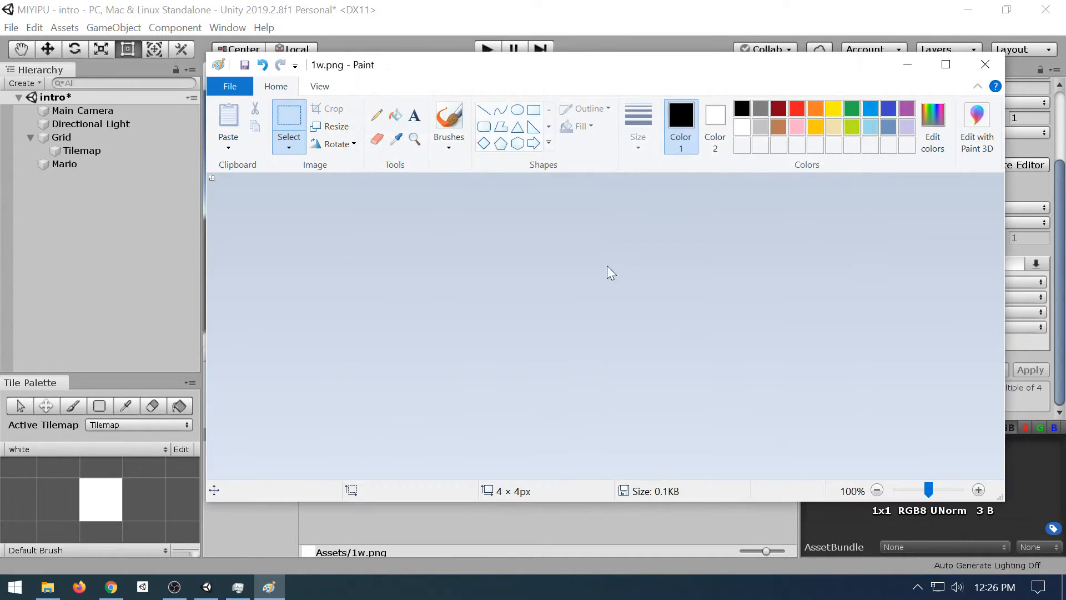
{"action": "left_click", "coordinate": [985, 65]}
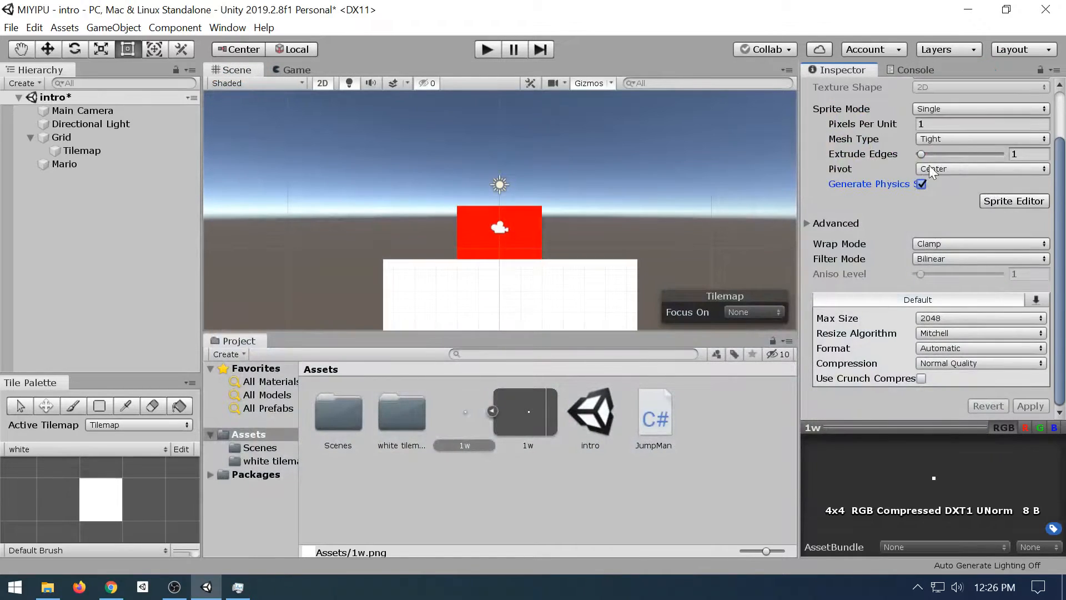
- Set the 1w texture's Pixels Per Unit to 4 and apply the import settings
{"action": "scroll", "coordinate": [874, 173], "scroll_direction": "up", "scroll_amount": 2}
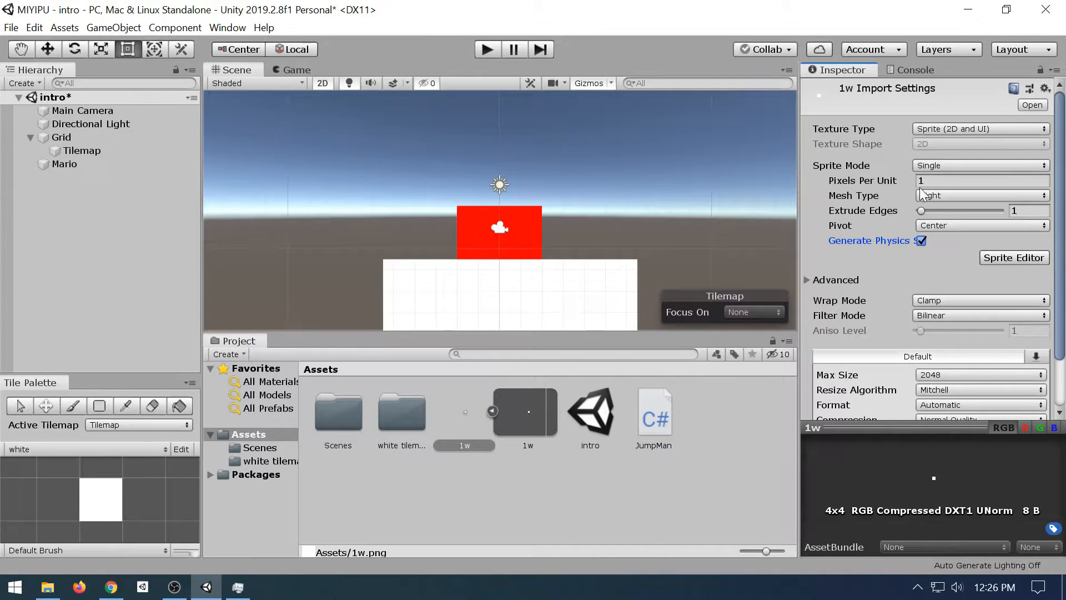
{"action": "left_click", "coordinate": [982, 180]}
{"action": "type", "text": "4"}
{"action": "scroll", "coordinate": [956, 210], "scroll_direction": "down", "scroll_amount": 2}
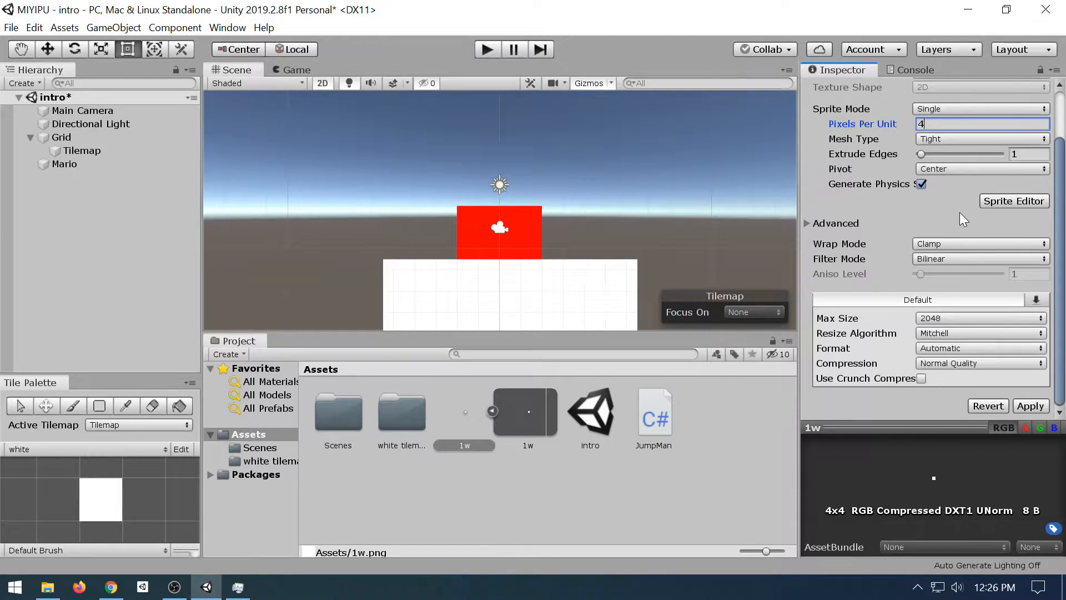
{"action": "left_click", "coordinate": [1030, 406]}
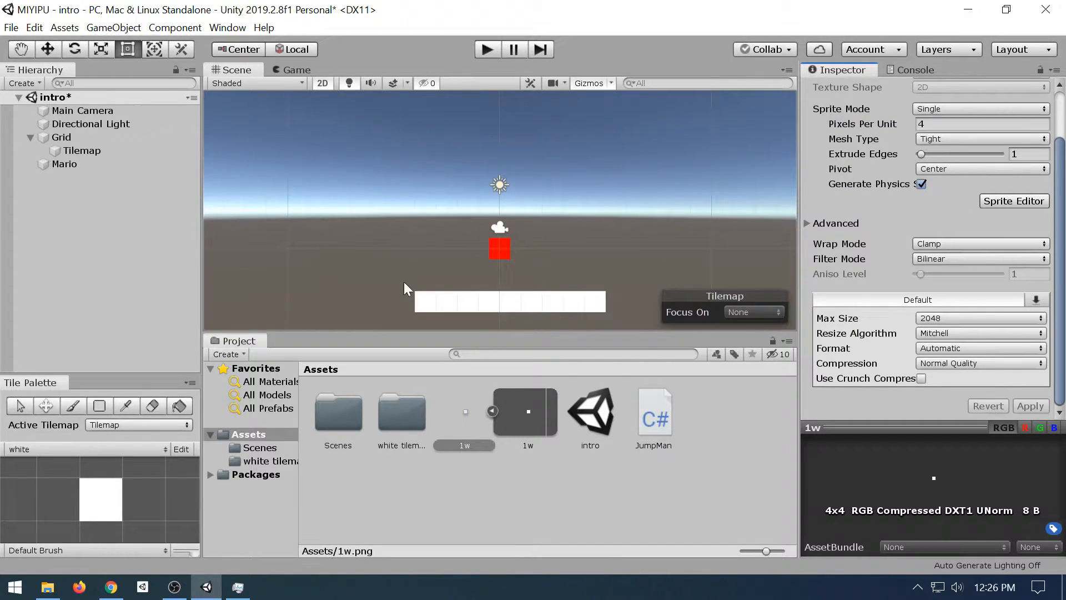
{"action": "scroll", "coordinate": [401, 279], "scroll_direction": "up", "scroll_amount": 5}
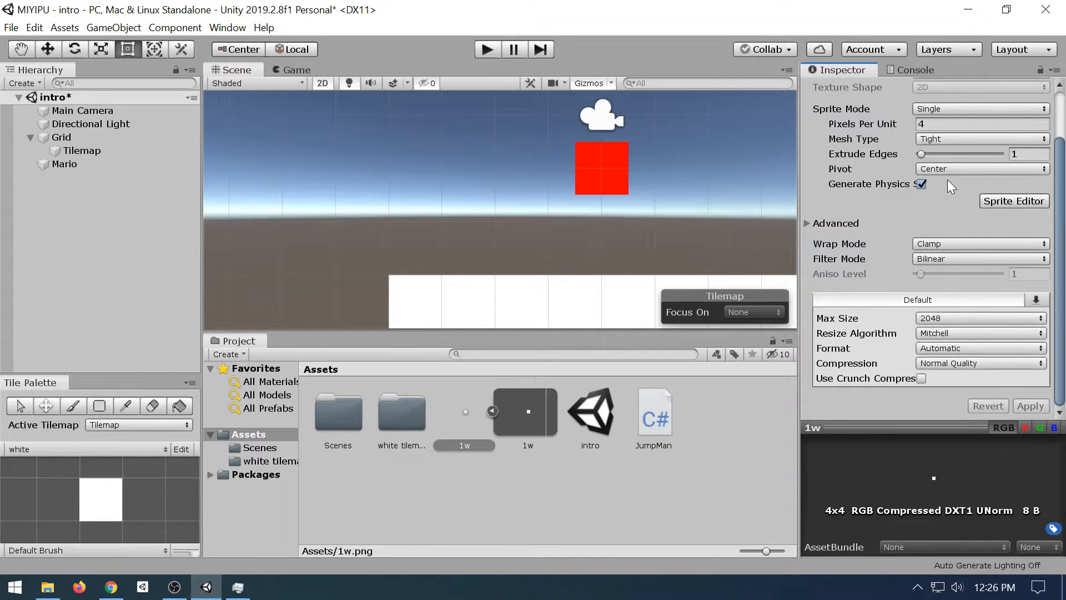
- Try to open the 1w sprite in the Sprite Editor, and review its remaining import settings
{"action": "left_click", "coordinate": [1006, 200]}
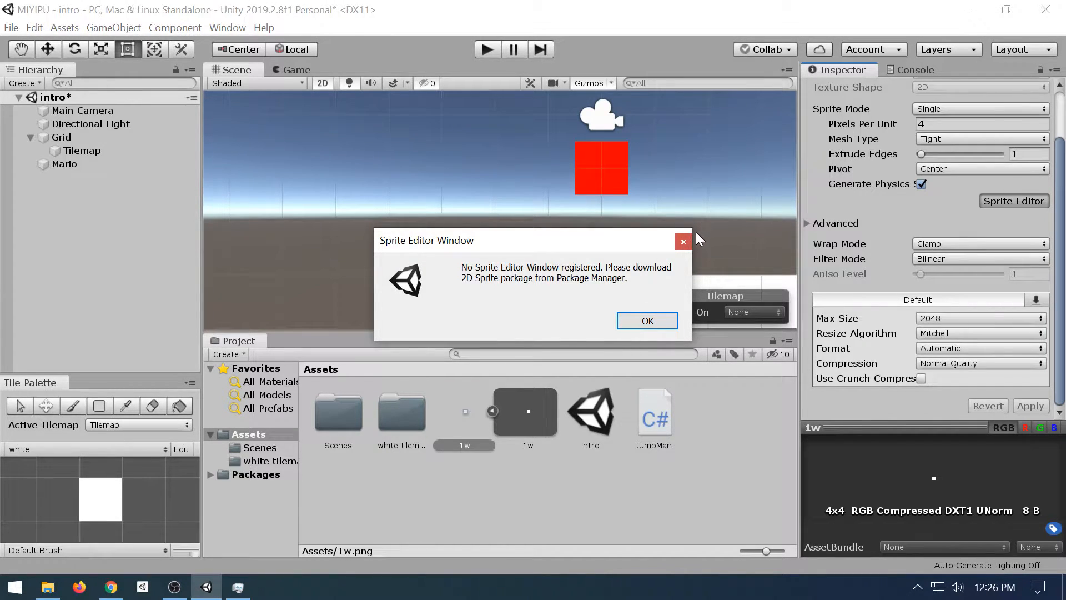
{"action": "left_click", "coordinate": [683, 241]}
{"action": "scroll", "coordinate": [883, 213], "scroll_direction": "up", "scroll_amount": 2}
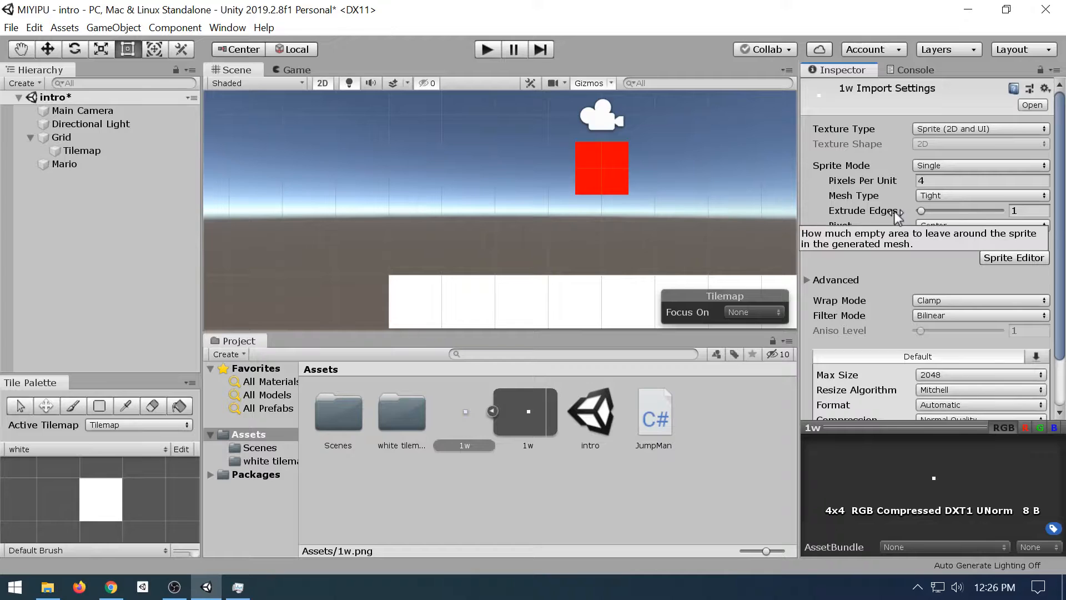
{"action": "scroll", "coordinate": [961, 138], "scroll_direction": "down", "scroll_amount": 2}
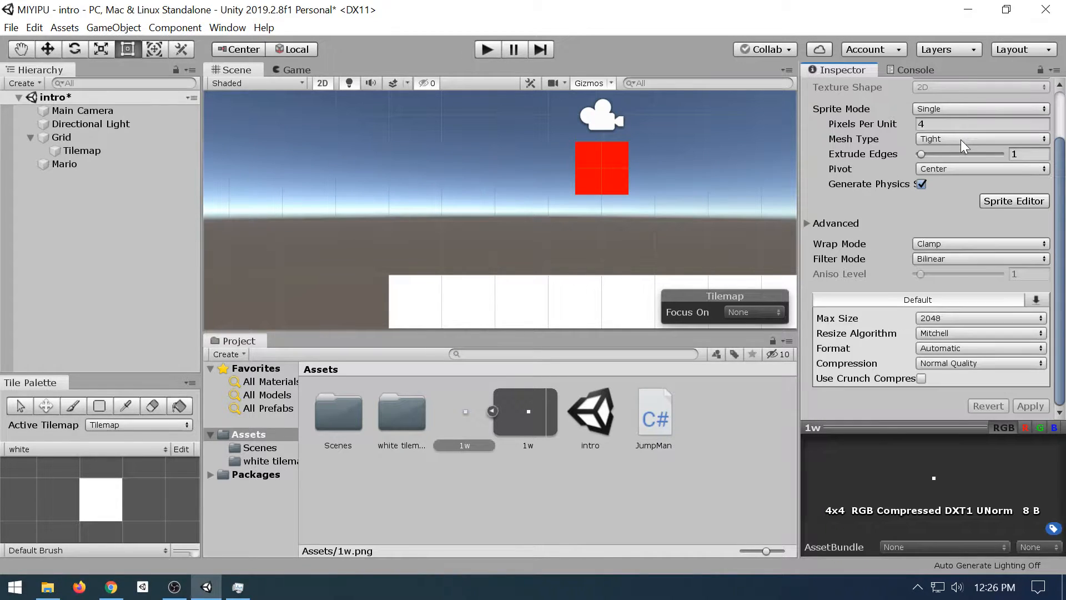
- Remove the Composite Collider 2D component from the Tilemap object under Grid
{"action": "left_click", "coordinate": [47, 199]}
{"action": "left_click", "coordinate": [67, 152]}
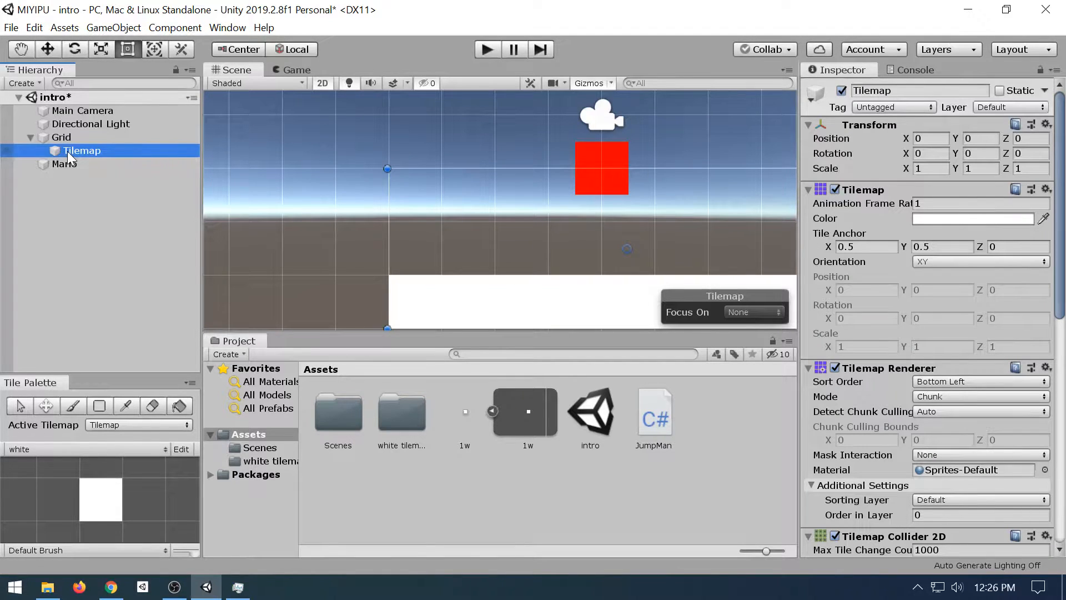
{"action": "scroll", "coordinate": [951, 312], "scroll_direction": "down", "scroll_amount": 10}
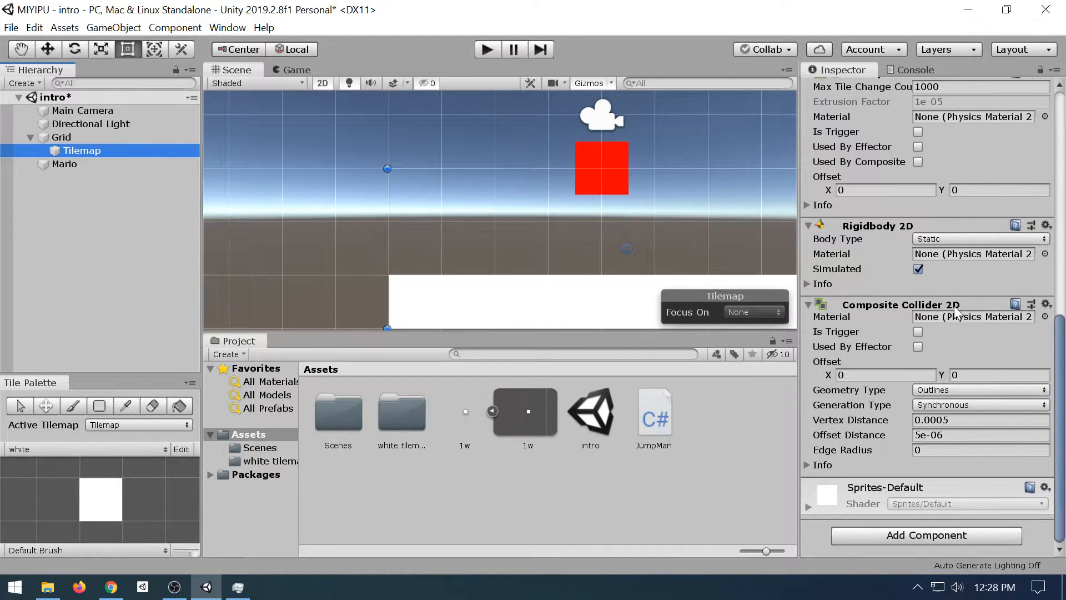
{"action": "left_click", "coordinate": [1047, 304]}
{"action": "left_click", "coordinate": [989, 327]}
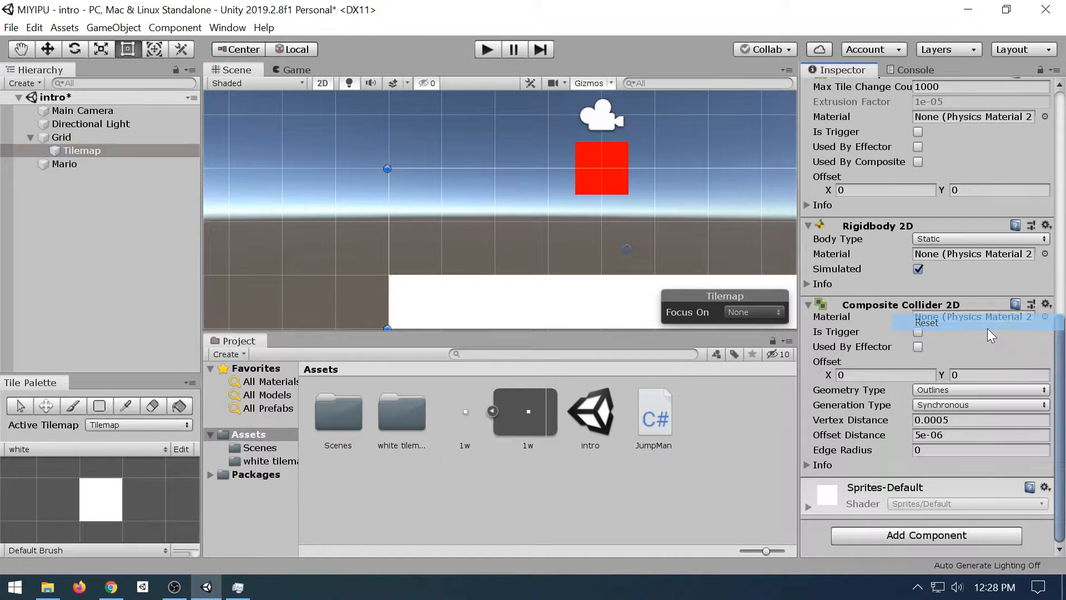
{"action": "left_click", "coordinate": [1046, 305]}
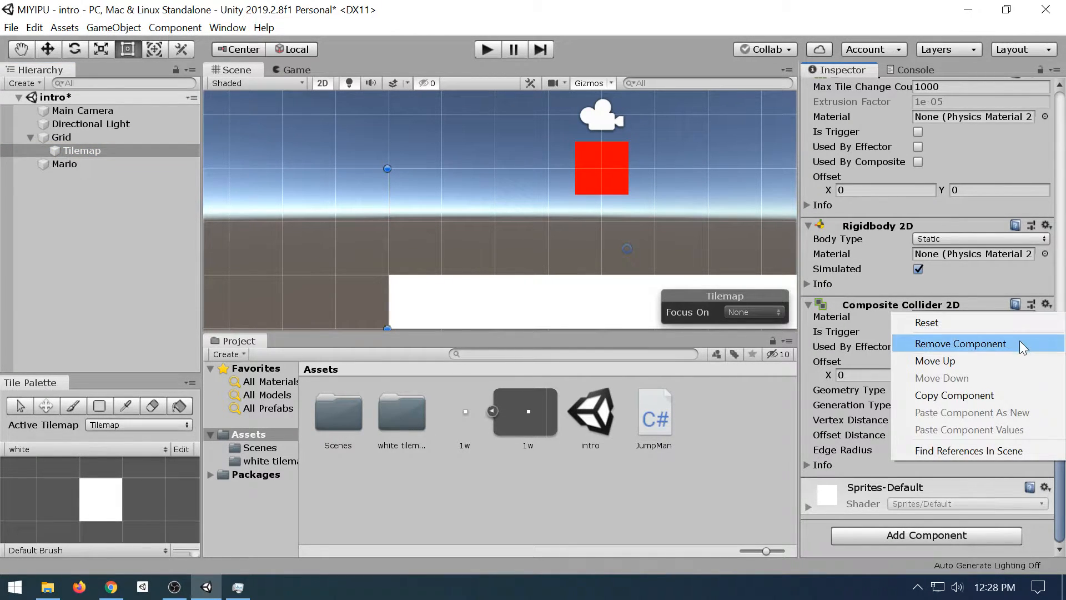
{"action": "left_click", "coordinate": [1018, 340]}
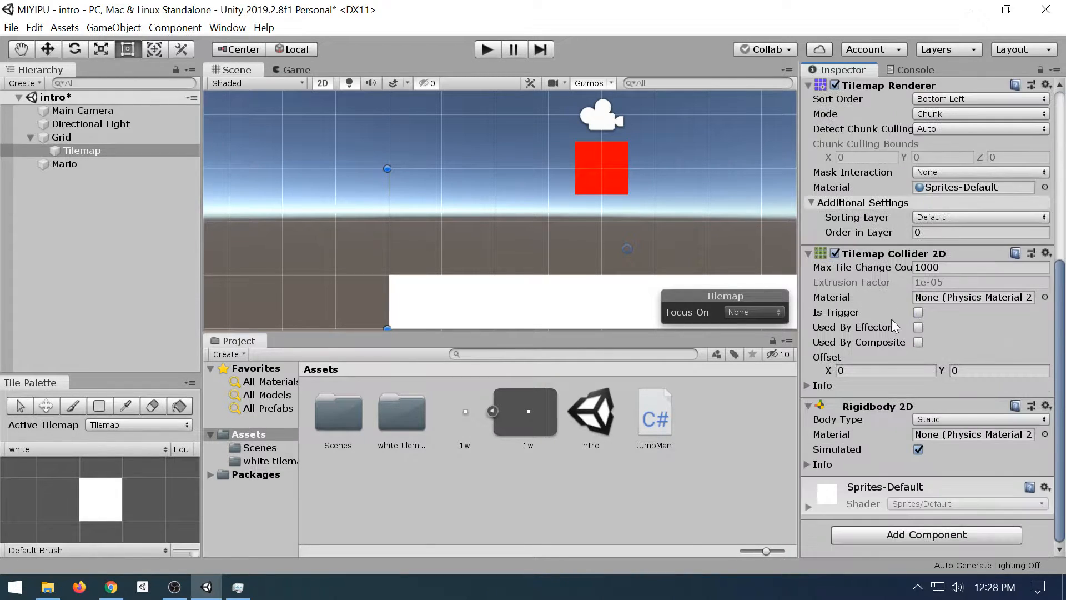
- Toggle the Tilemap Collider 2D off and on, and play-test the red square's landing on the platform
{"action": "left_click", "coordinate": [834, 253]}
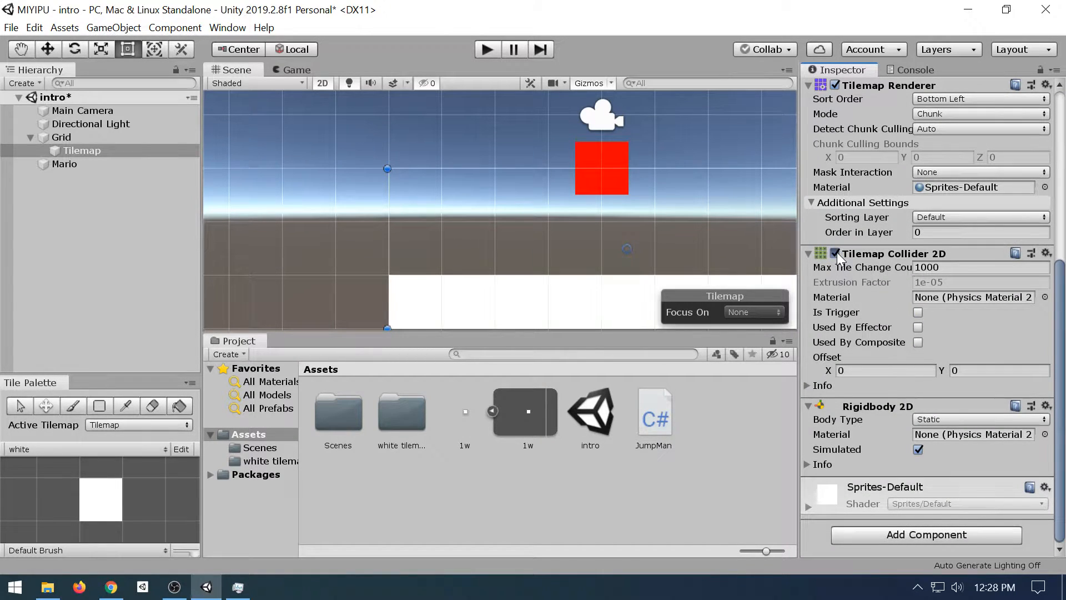
{"action": "left_click", "coordinate": [834, 253]}
{"action": "left_click", "coordinate": [487, 49]}
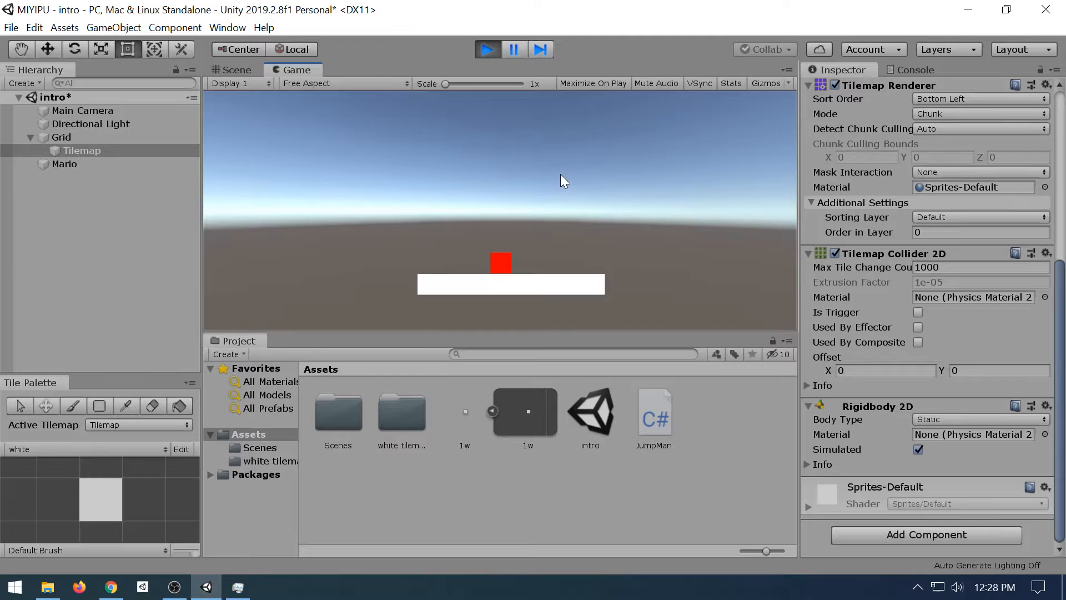
{"action": "left_click", "coordinate": [486, 54]}
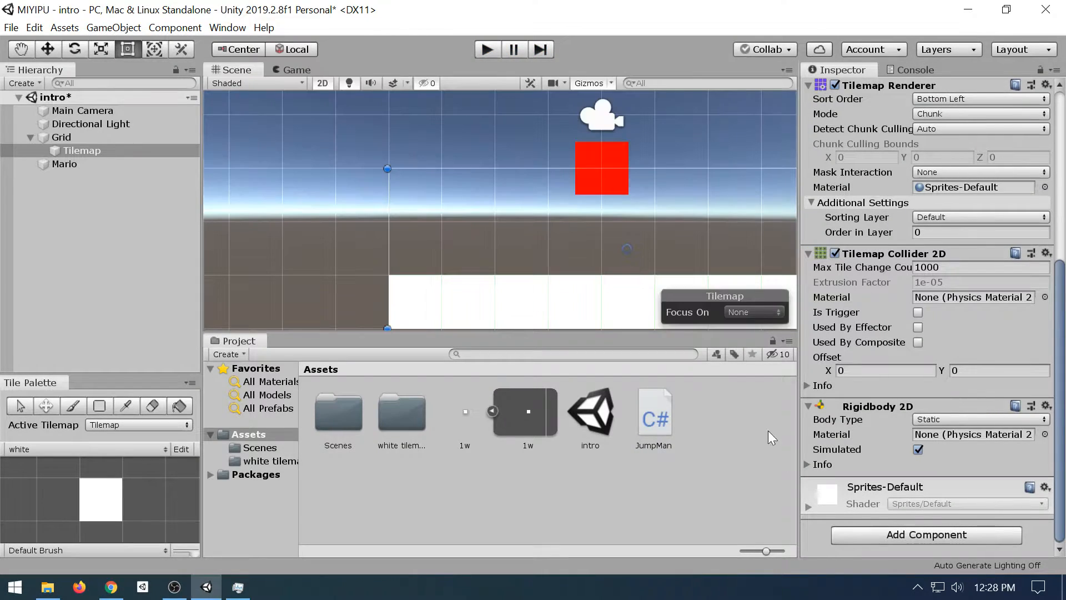
- Add a Composite Collider 2D to the Tilemap with Used By Composite enabled on its Tilemap Collider 2D, and play-test the scene
{"action": "left_click", "coordinate": [858, 535]}
{"action": "type", "text": "comp"}
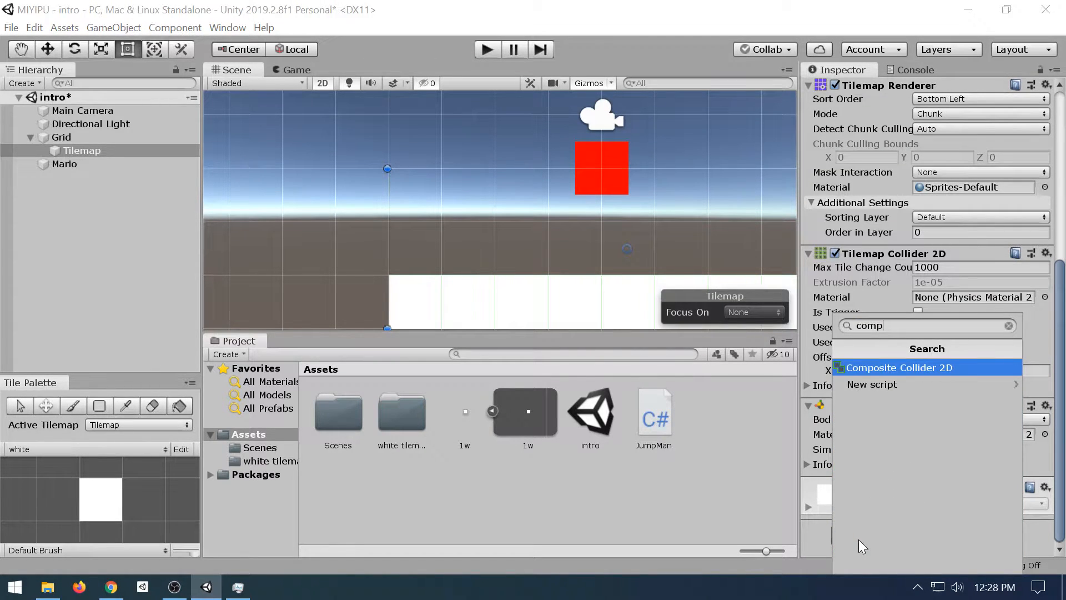
{"action": "key", "text": "Return"}
{"action": "scroll", "coordinate": [859, 538], "scroll_direction": "down", "scroll_amount": 5}
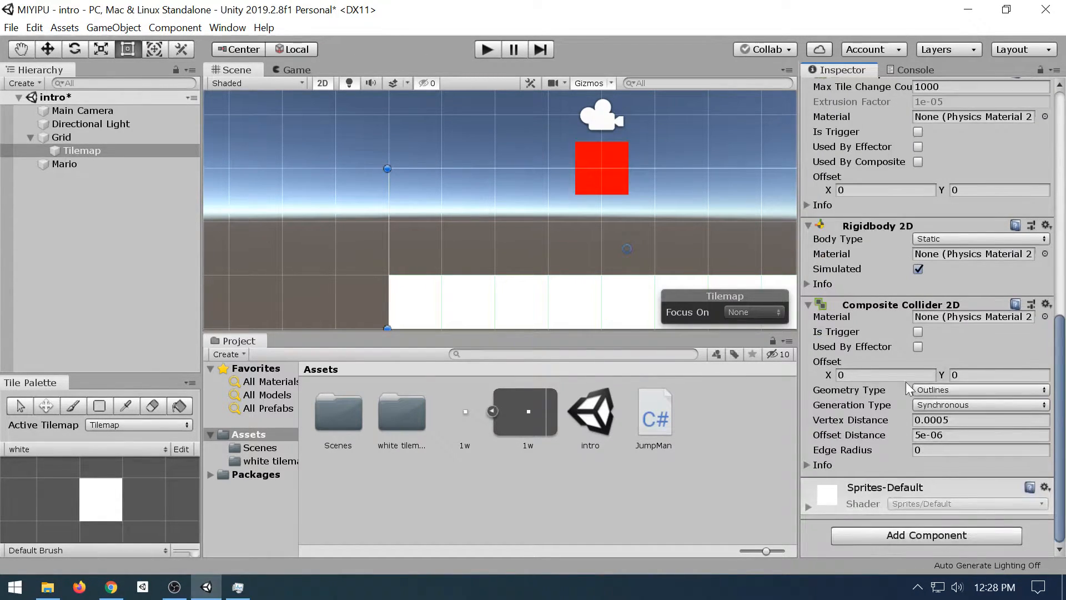
{"action": "left_click", "coordinate": [917, 162]}
{"action": "left_click", "coordinate": [476, 52]}
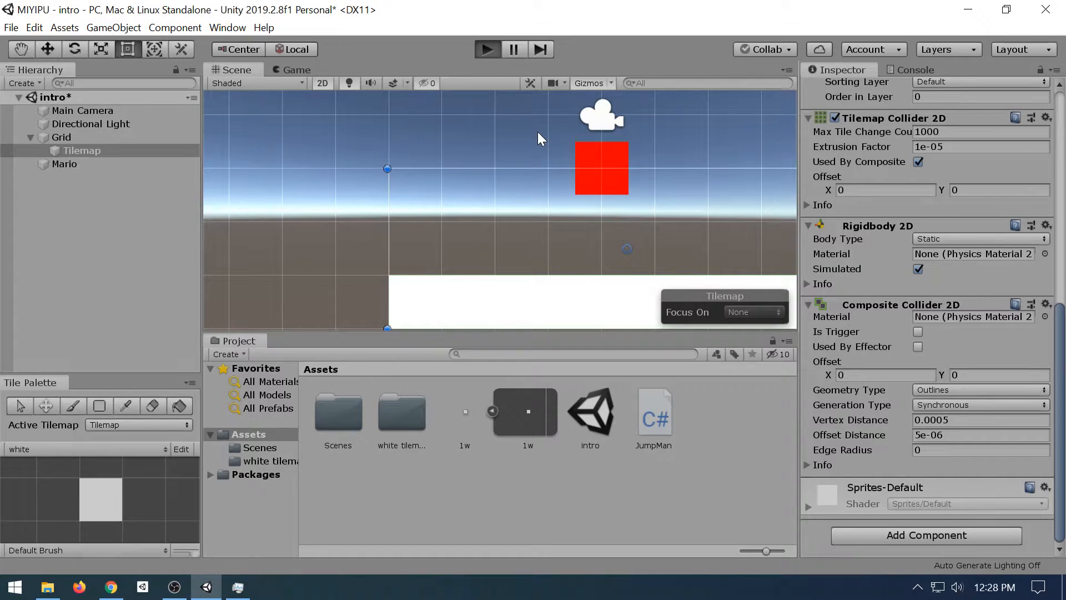
{"action": "left_click", "coordinate": [493, 49]}
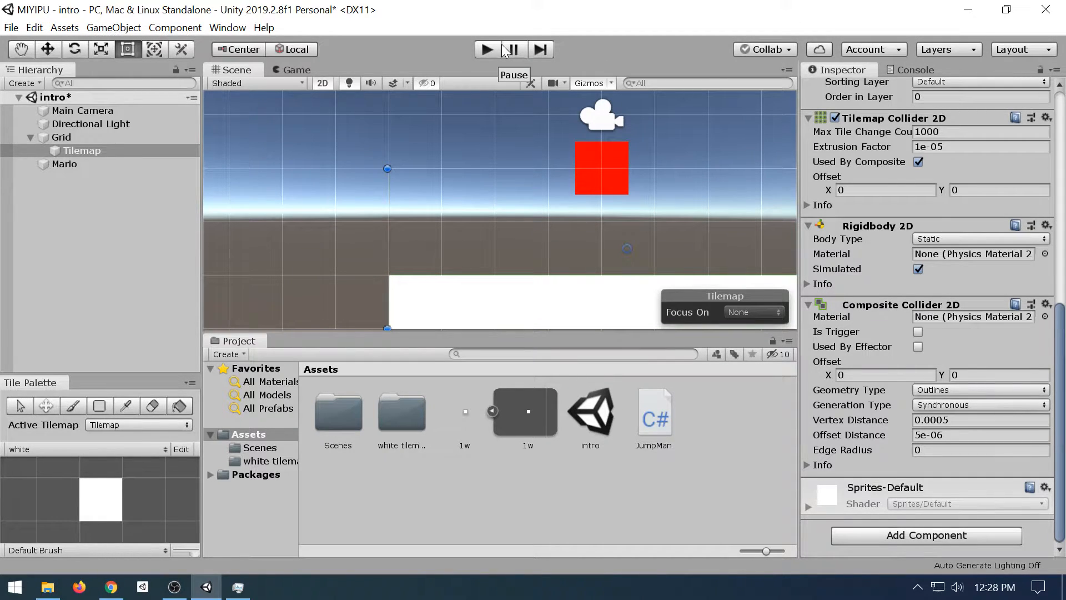
- Open the JumpMan script in Visual Studio Code and examine the jump code in its Update method
{"action": "left_click", "coordinate": [665, 434]}
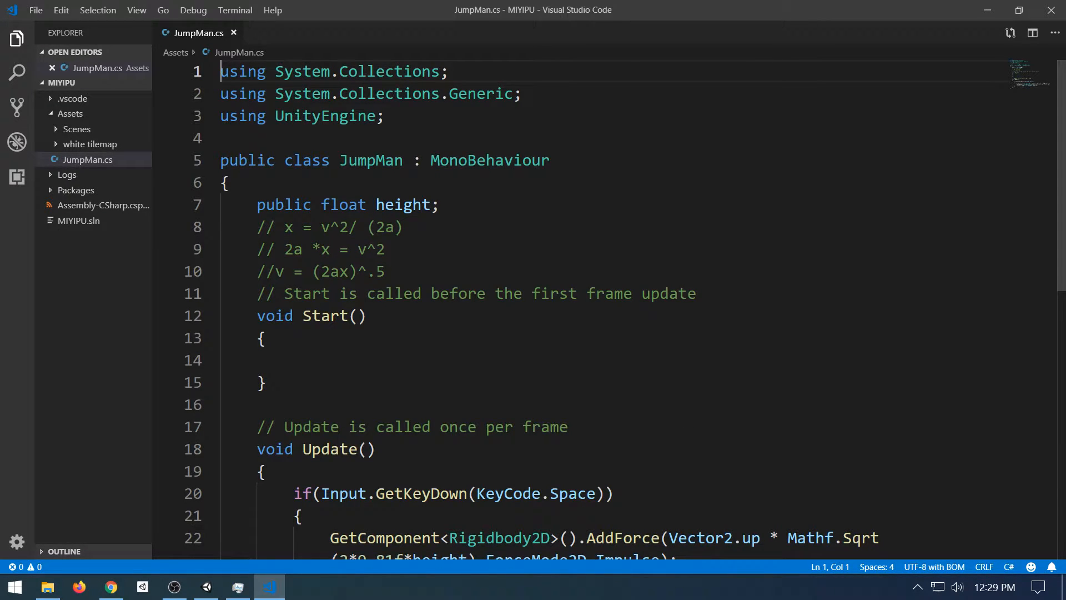
{"action": "left_click", "coordinate": [569, 426]}
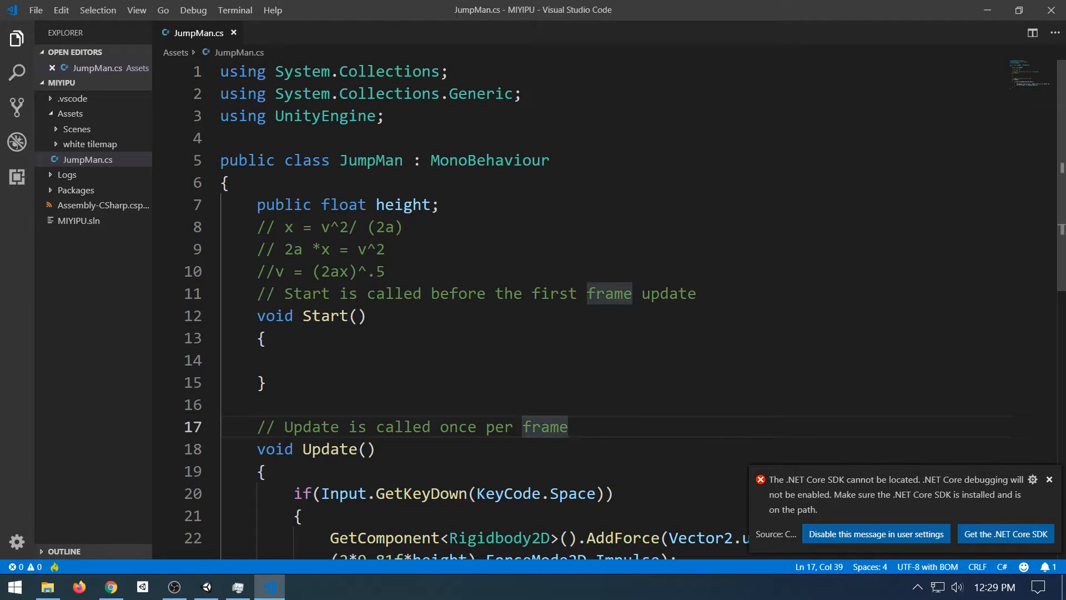
{"action": "scroll", "coordinate": [605, 306], "scroll_direction": "down", "scroll_amount": 3}
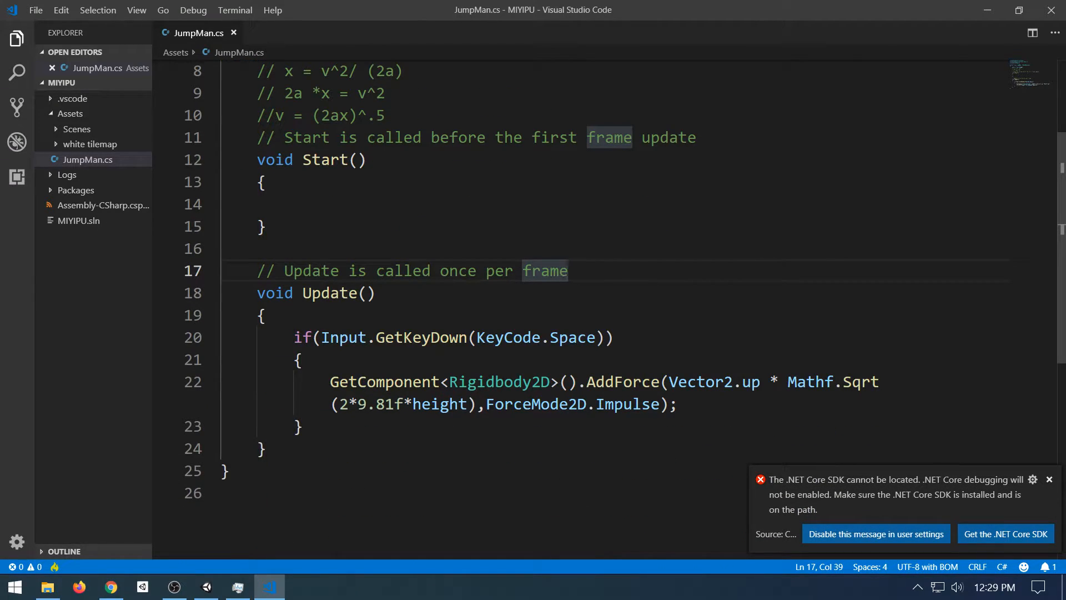
- Dismiss the .NET Core SDK, Visual Studio Code update and project-loading notifications over the JumpMan script
{"action": "left_click", "coordinate": [303, 426]}
{"action": "left_click", "coordinate": [669, 405]}
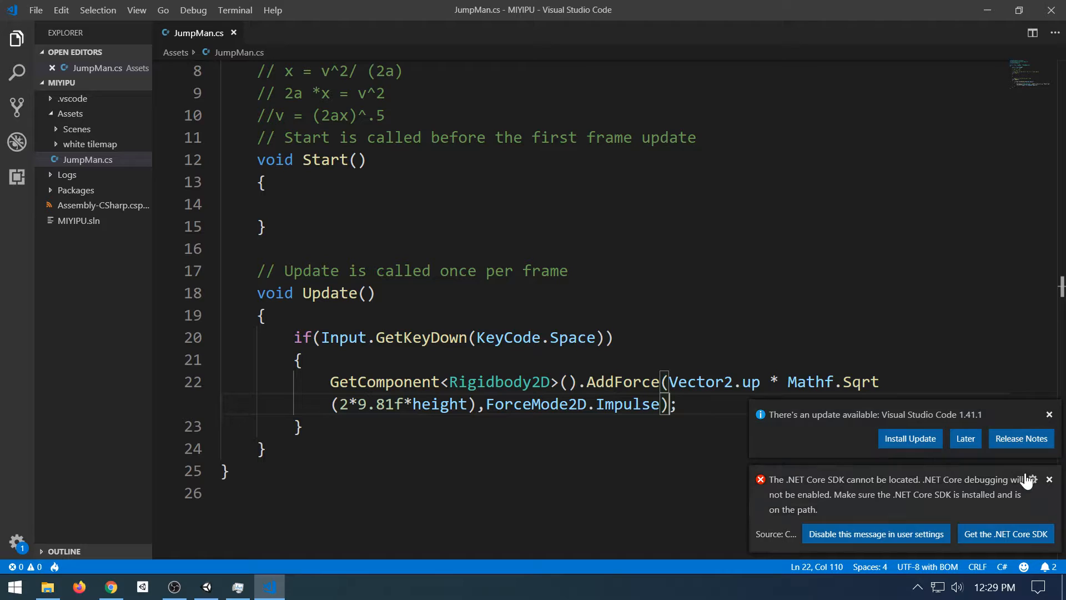
{"action": "left_click", "coordinate": [1049, 480]}
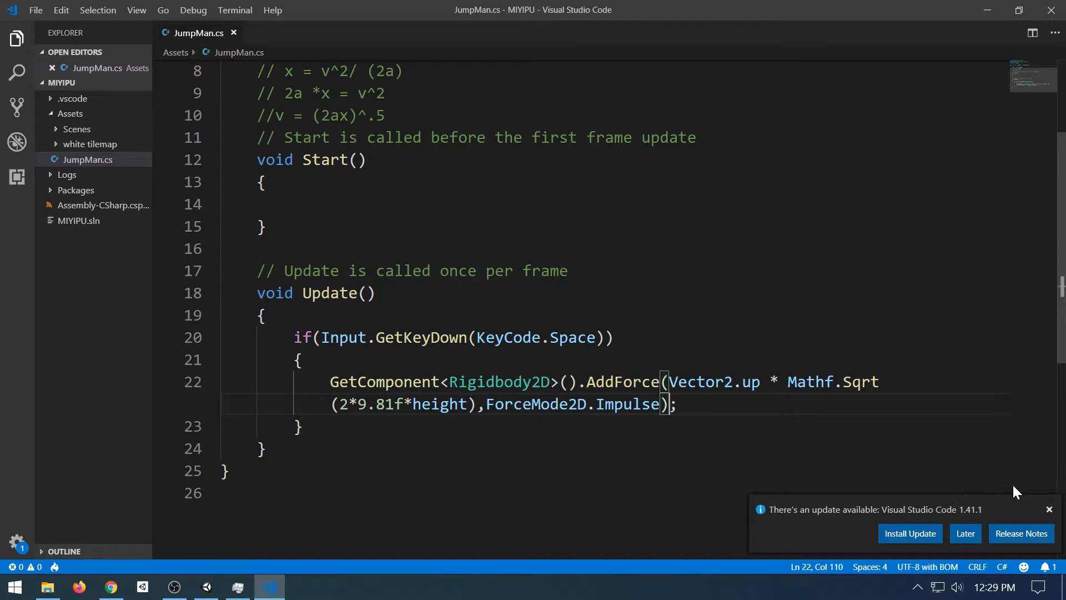
{"action": "left_click", "coordinate": [1049, 510]}
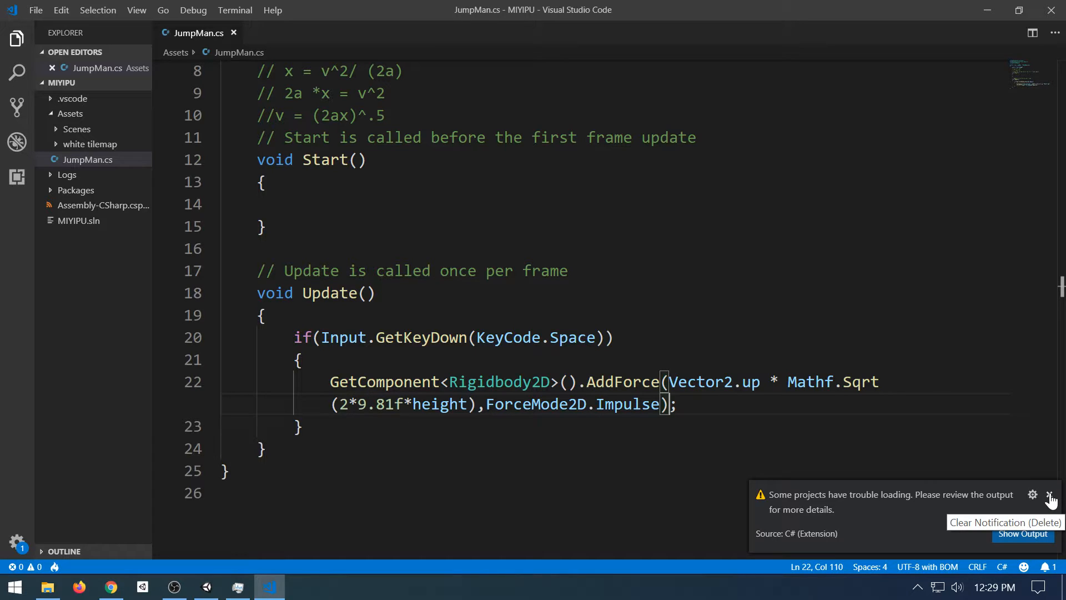
{"action": "left_click", "coordinate": [1049, 495]}
{"action": "key", "text": "End"}
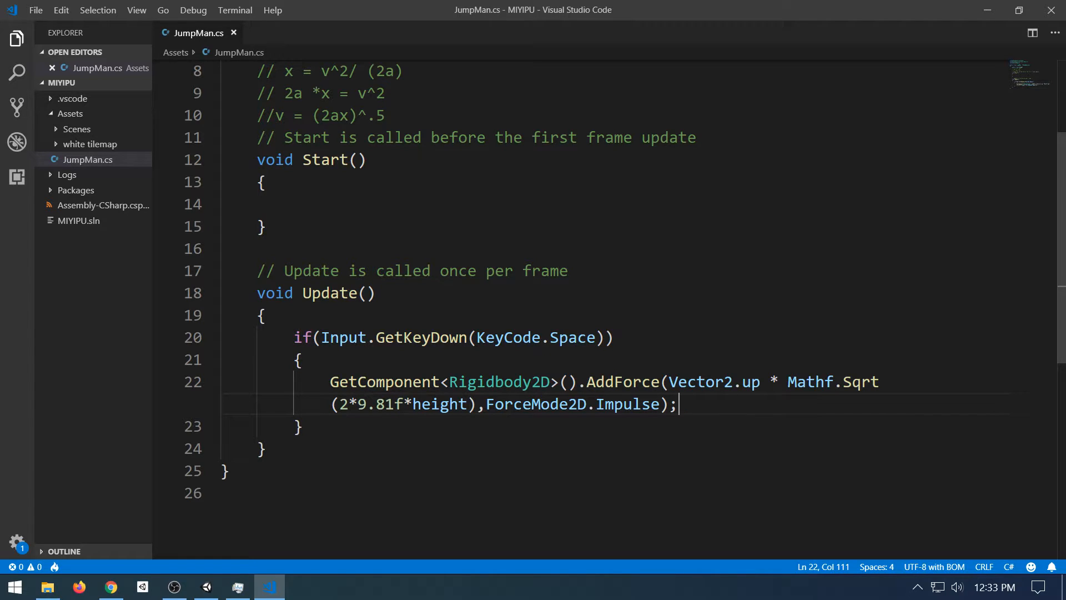
- Switch back to Unity and examine the 1w sprite's import settings, the white palette and the Tilemap platform
{"action": "left_click", "coordinate": [206, 587]}
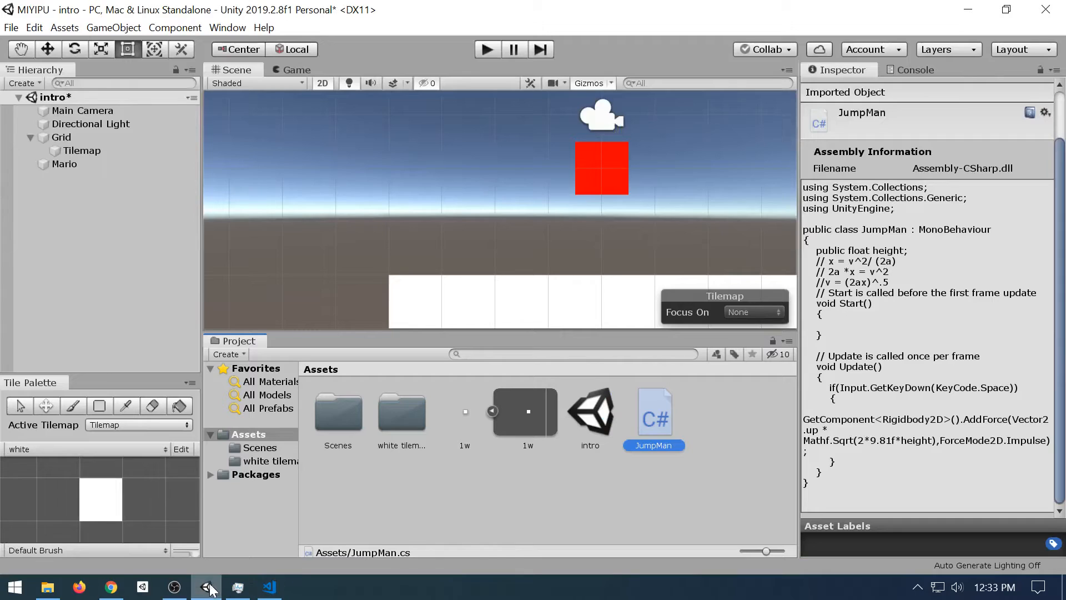
{"action": "left_click", "coordinate": [474, 408]}
{"action": "left_click", "coordinate": [492, 410]}
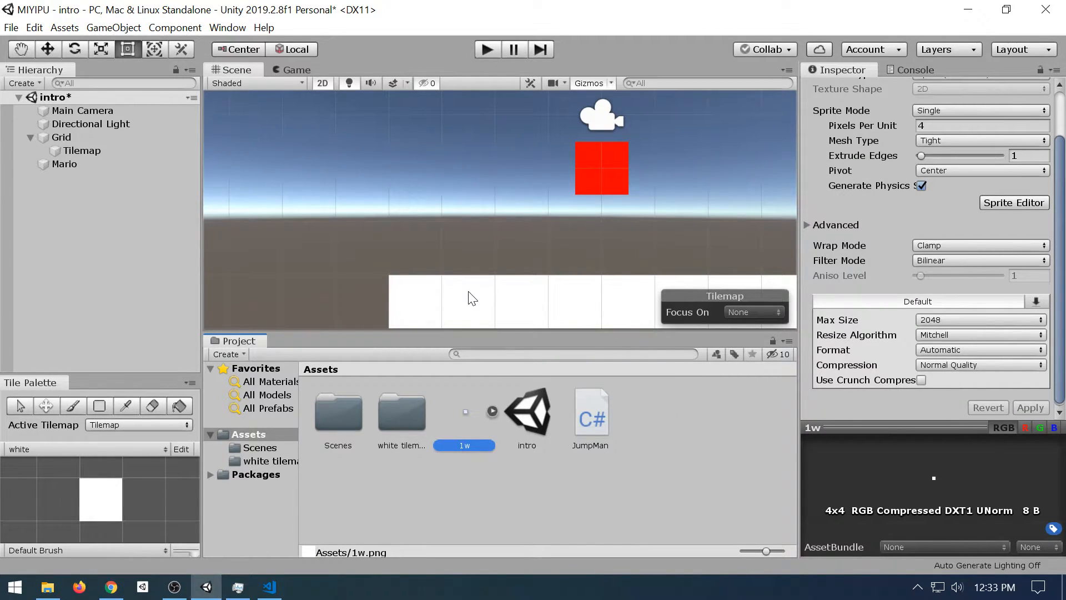
{"action": "middle_click_drag", "start_coordinate": [493, 233], "coordinate": [366, 181]}
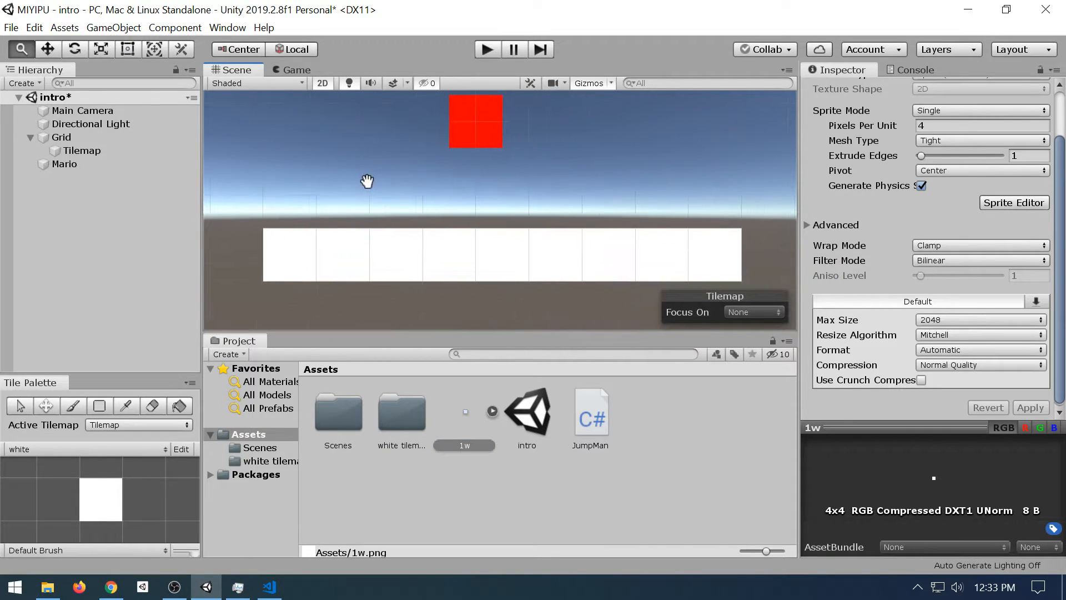
{"action": "left_click", "coordinate": [525, 427]}
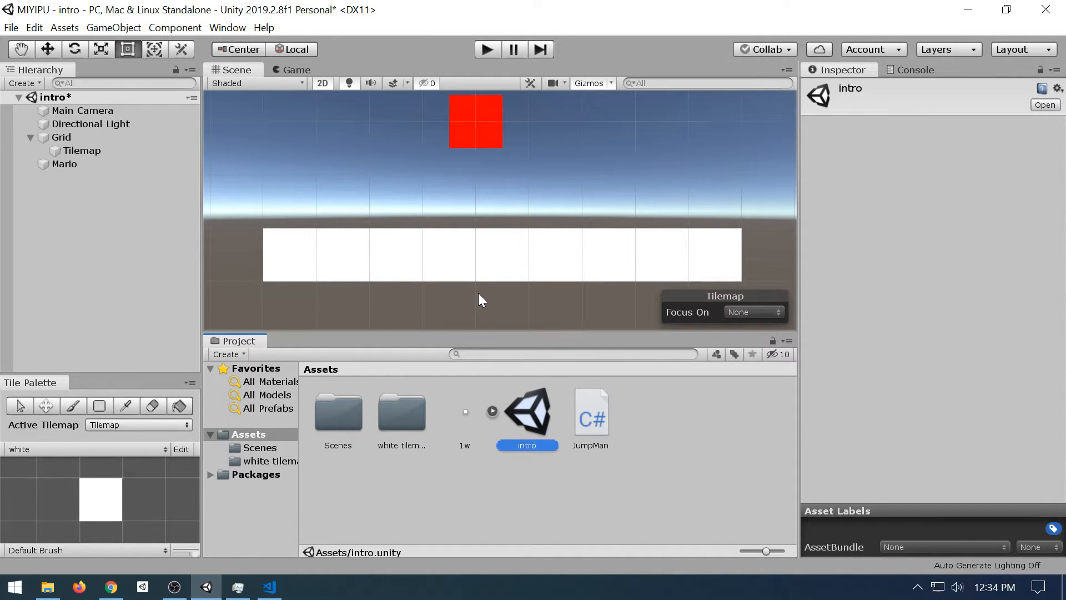
{"action": "left_click", "coordinate": [456, 264]}
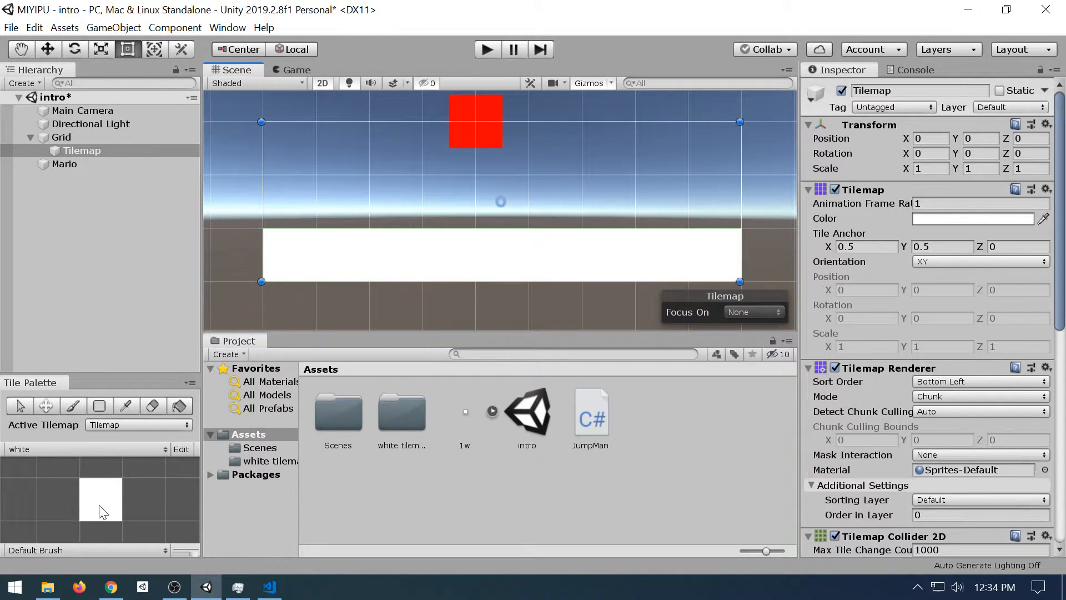
{"action": "scroll", "coordinate": [107, 518], "scroll_direction": "down", "scroll_amount": 3}
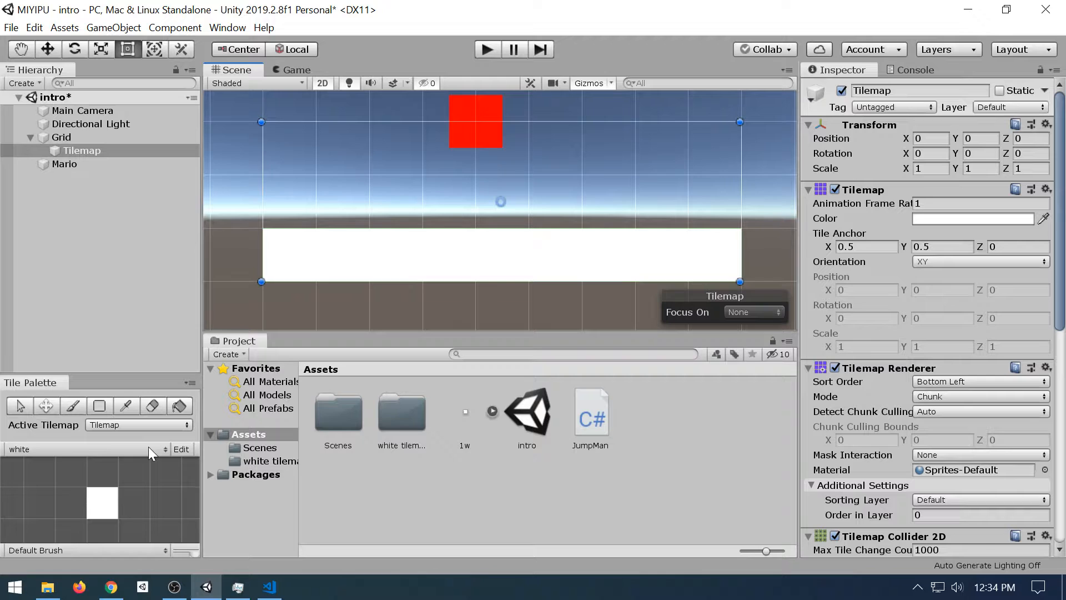
{"action": "left_click", "coordinate": [466, 416]}
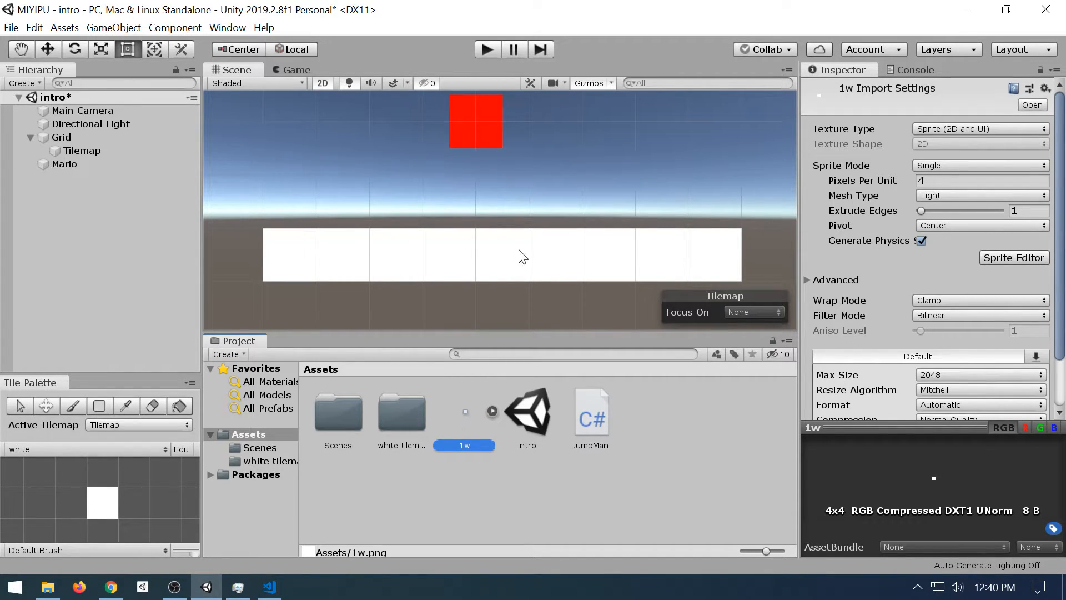
- Examine Mario's components, from Transform and Jump Man to Sprite Renderer, Box Collider 2D and Rigidbody 2D
{"action": "left_click", "coordinate": [112, 165]}
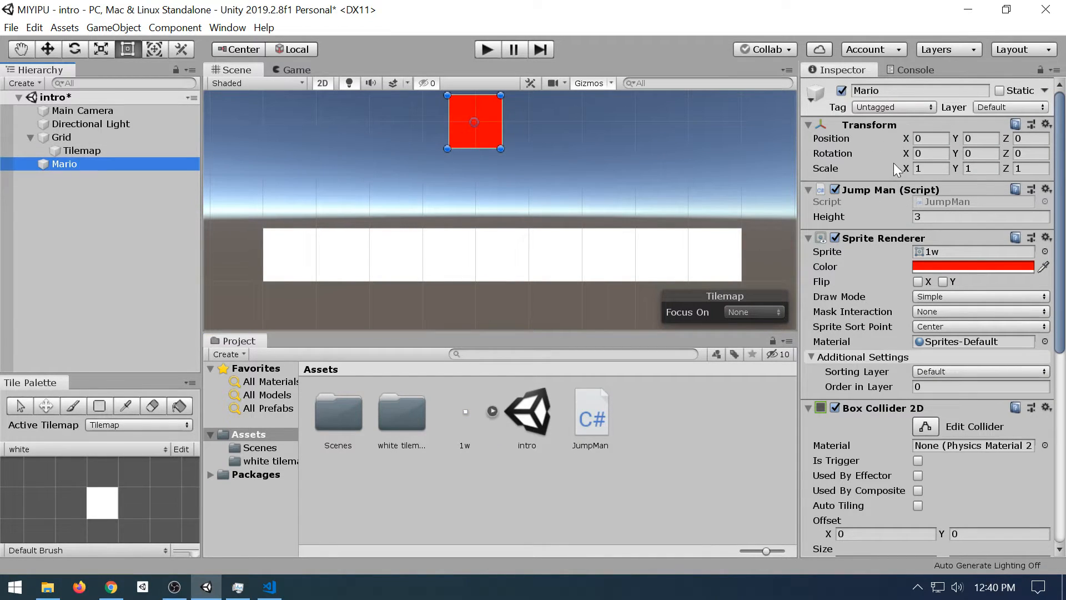
{"action": "scroll", "coordinate": [894, 161], "scroll_direction": "down", "scroll_amount": 10}
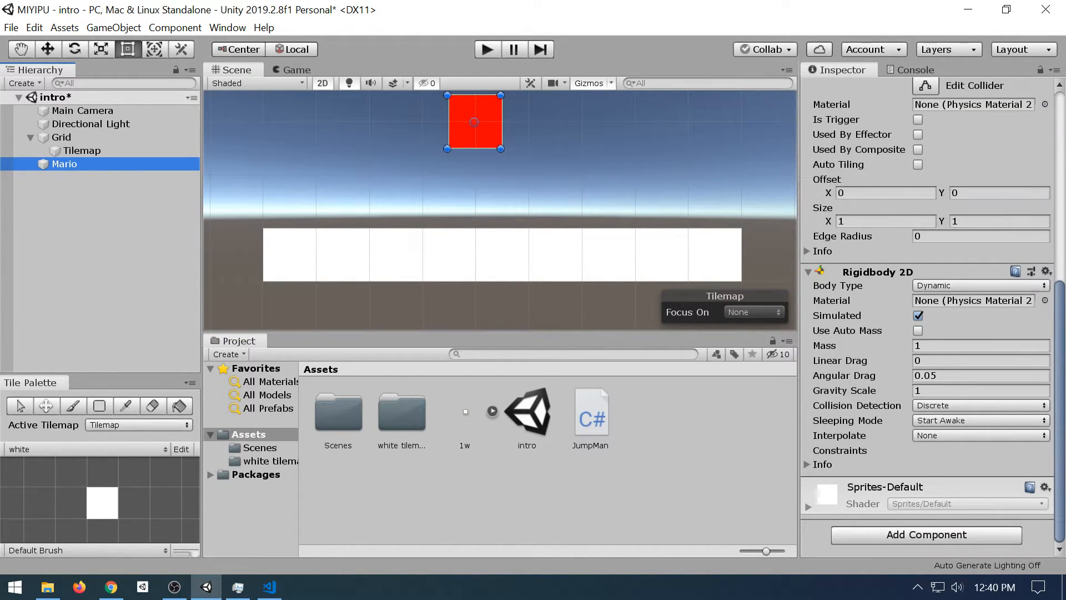
{"action": "scroll", "coordinate": [898, 214], "scroll_direction": "up", "scroll_amount": 10}
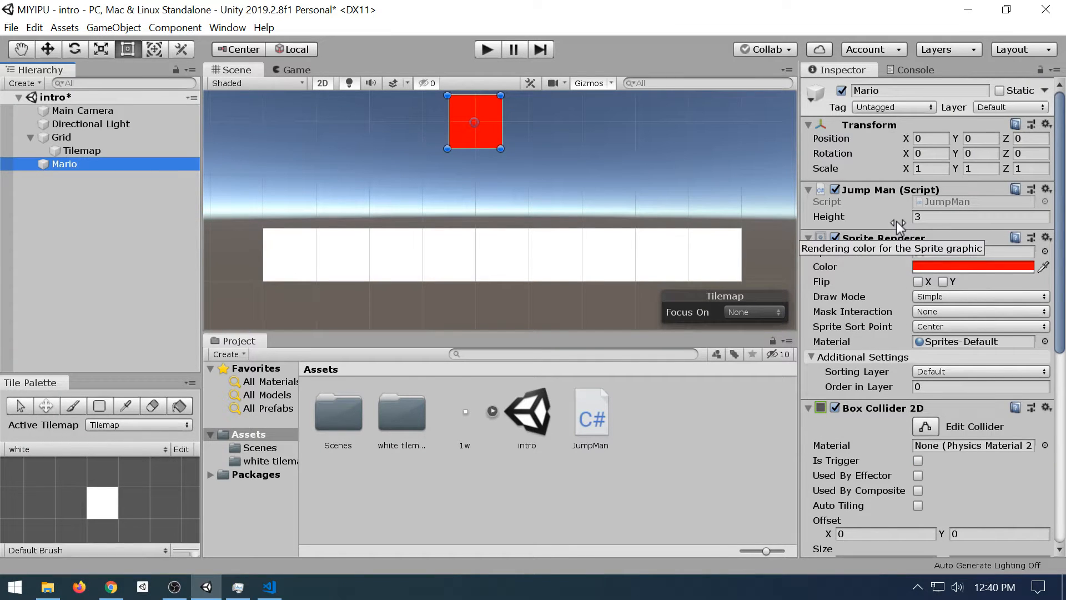
{"action": "scroll", "coordinate": [468, 176], "scroll_direction": "down", "scroll_amount": 6}
{"action": "middle_click_drag", "start_coordinate": [546, 197], "coordinate": [658, 326]}
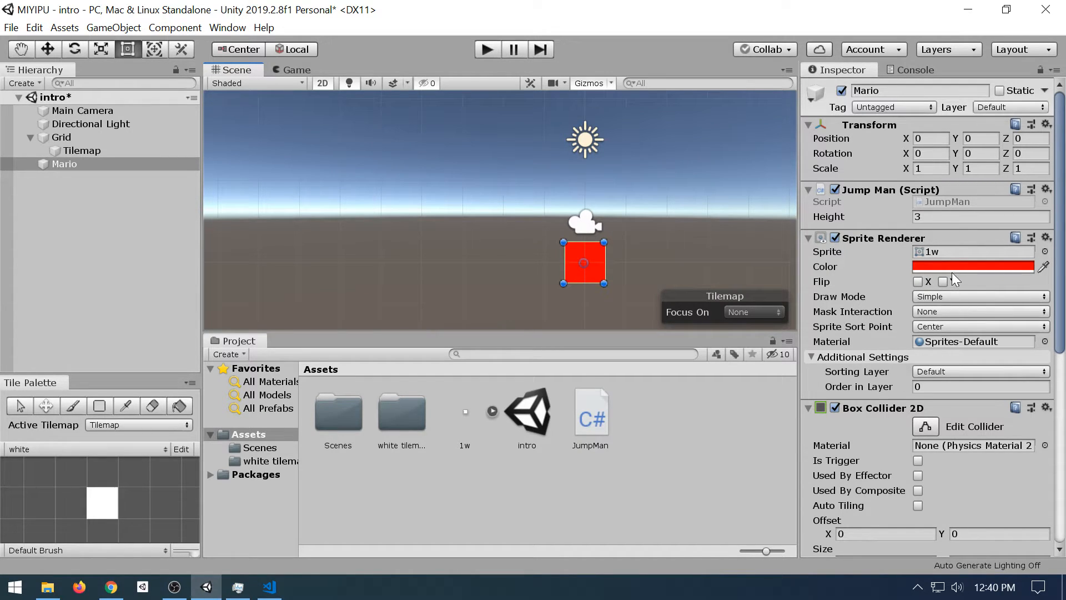
{"action": "scroll", "coordinate": [952, 272], "scroll_direction": "down", "scroll_amount": 6}
{"action": "scroll", "coordinate": [956, 268], "scroll_direction": "up", "scroll_amount": 3}
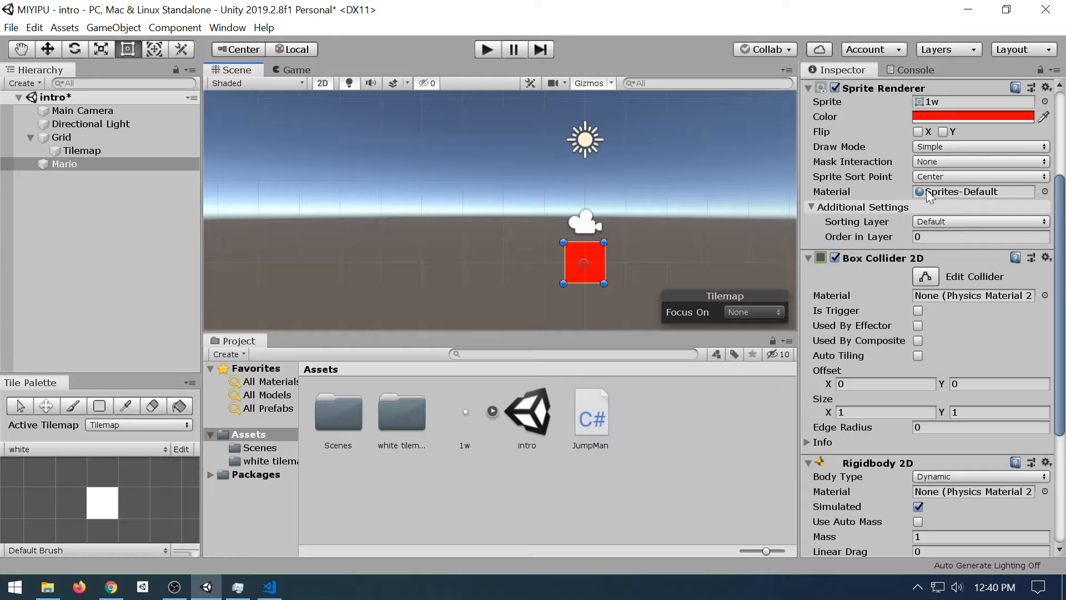
{"action": "scroll", "coordinate": [926, 189], "scroll_direction": "down", "scroll_amount": 5}
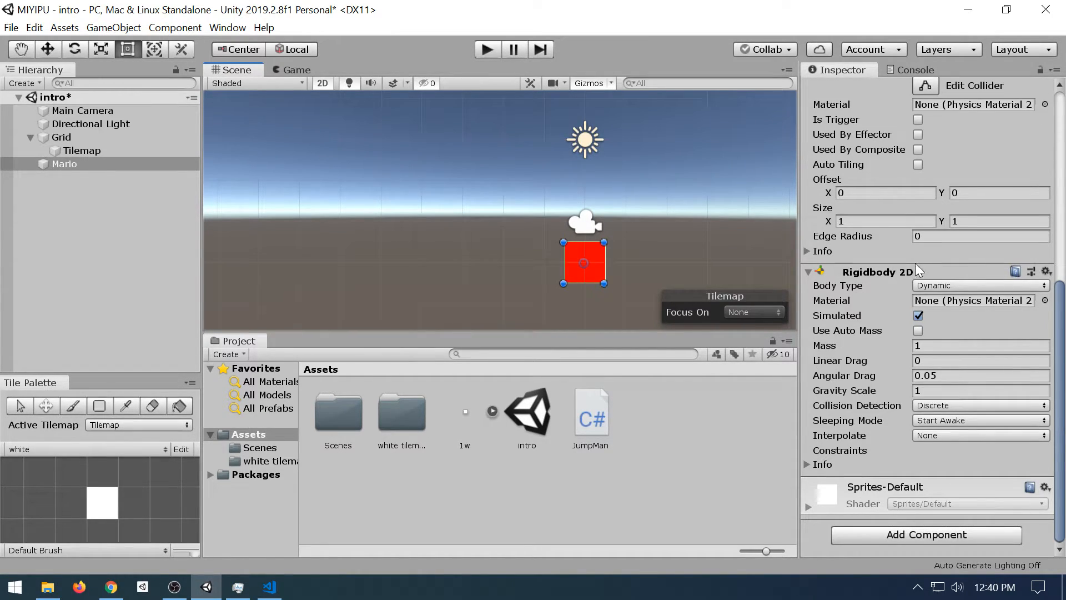
{"action": "scroll", "coordinate": [915, 262], "scroll_direction": "up", "scroll_amount": 3}
{"action": "scroll", "coordinate": [908, 289], "scroll_direction": "down", "scroll_amount": 3}
{"action": "scroll", "coordinate": [890, 161], "scroll_direction": "up", "scroll_amount": 6}
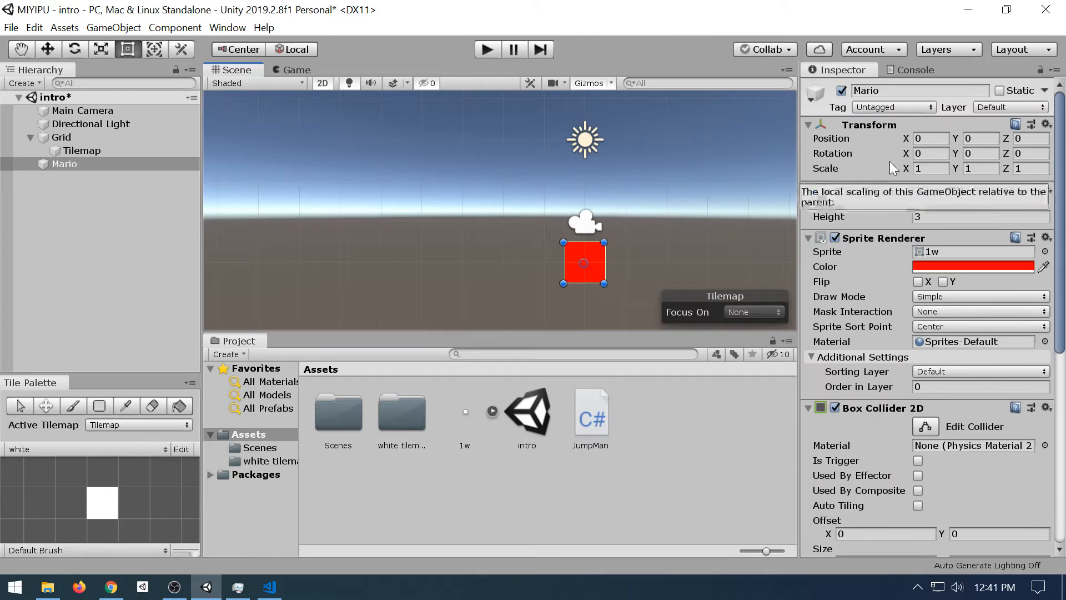
- Play-test the scene with Mario selected, check his component values while it runs, and stop it
{"action": "left_click", "coordinate": [483, 54]}
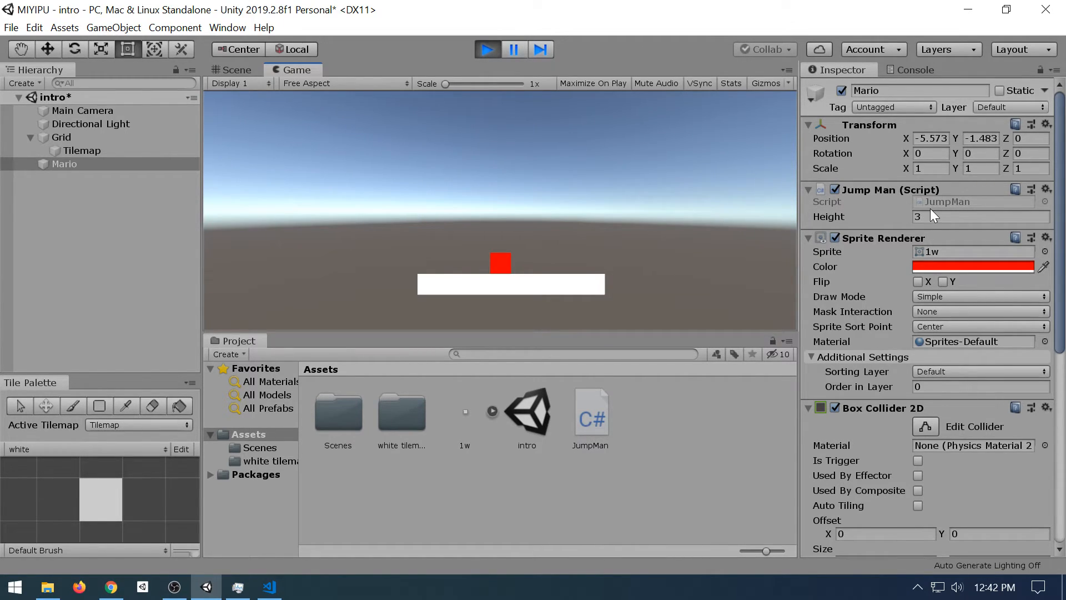
{"action": "scroll", "coordinate": [937, 195], "scroll_direction": "down", "scroll_amount": 10}
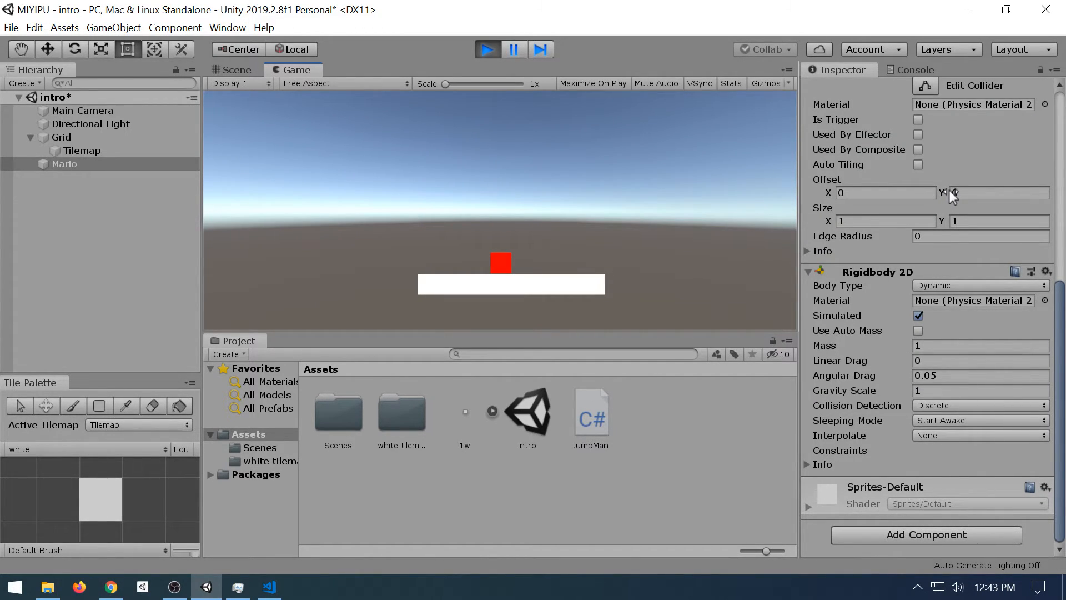
{"action": "scroll", "coordinate": [948, 190], "scroll_direction": "up", "scroll_amount": 10}
{"action": "left_click", "coordinate": [491, 50]}
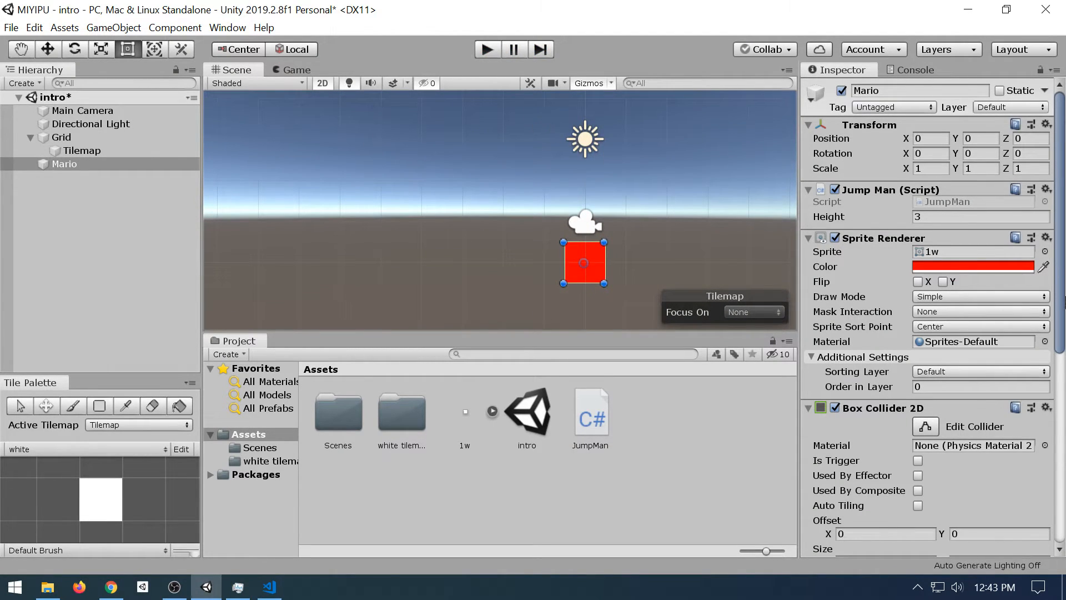
{"action": "scroll", "coordinate": [873, 550], "scroll_direction": "down", "scroll_amount": 10}
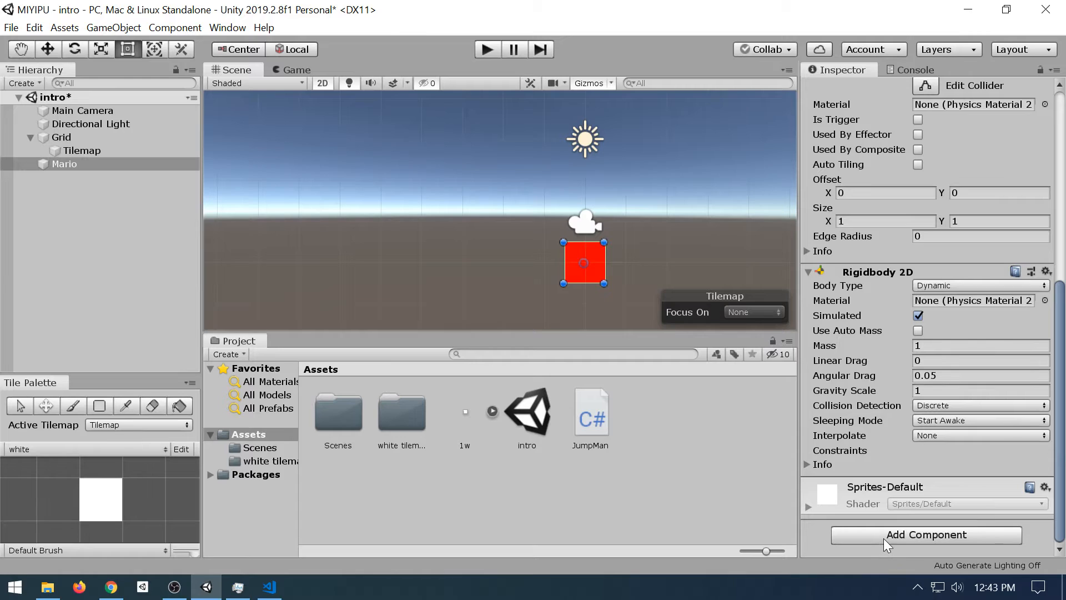
{"action": "left_click", "coordinate": [884, 537]}
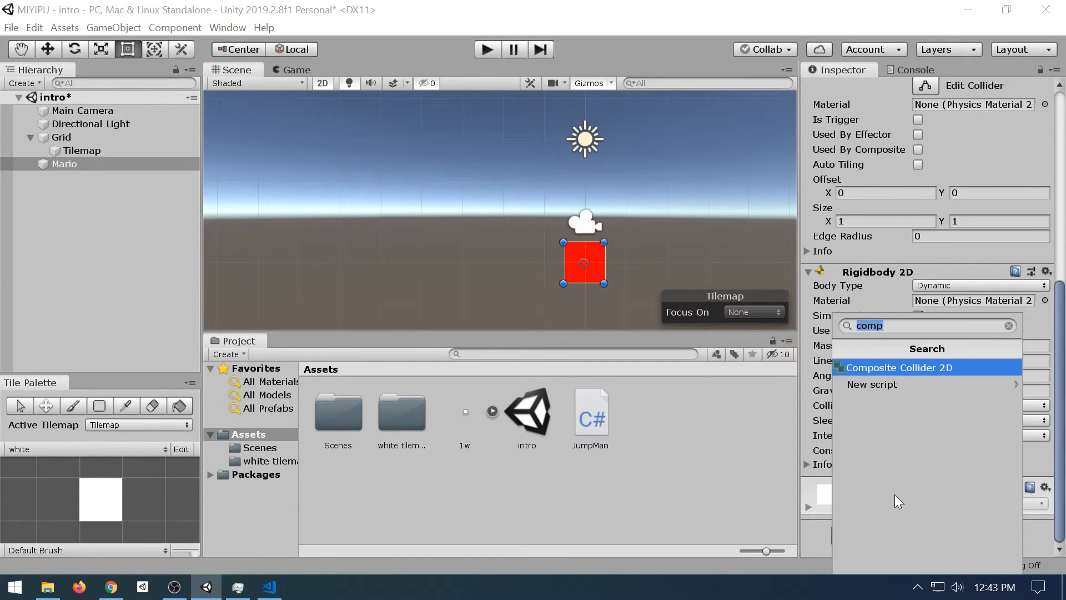
{"action": "type", "text": "aslkdfjh"}
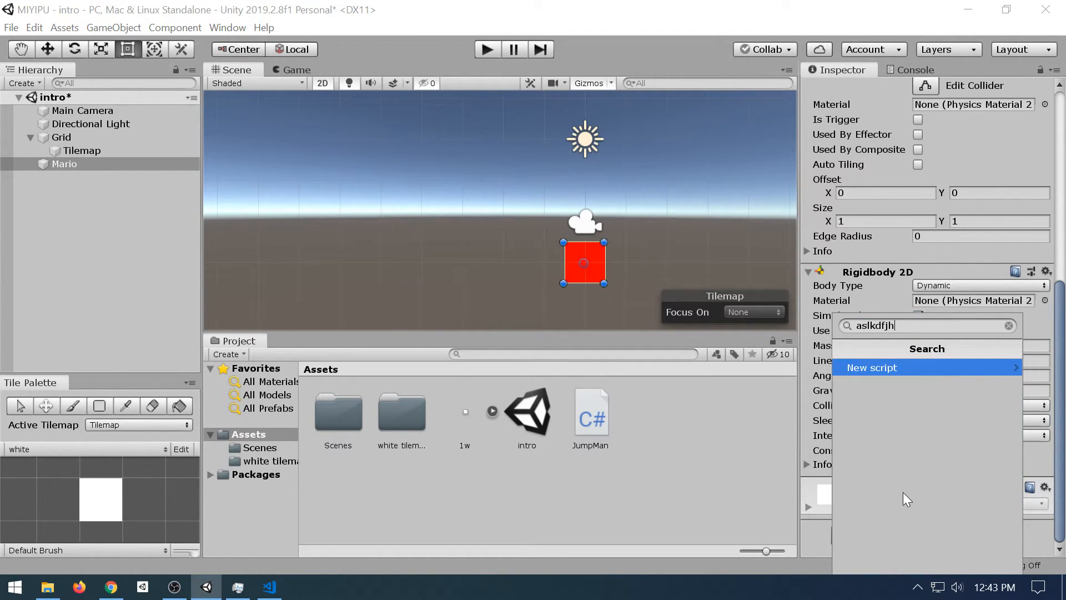
{"action": "key", "text": "Return"}
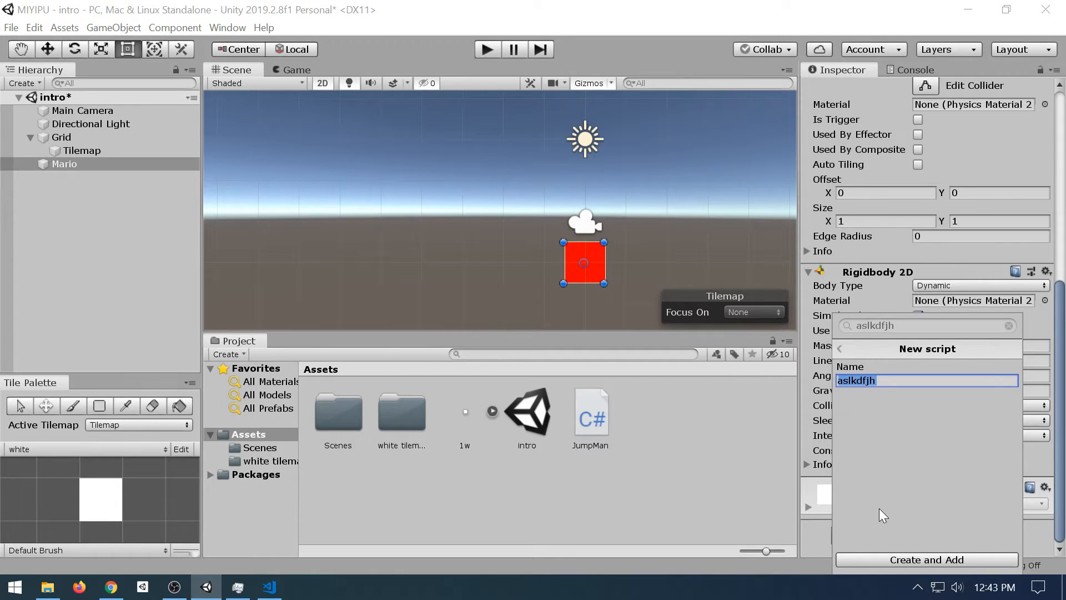
{"action": "key", "text": "Escape"}
{"action": "key", "text": "Escape"}
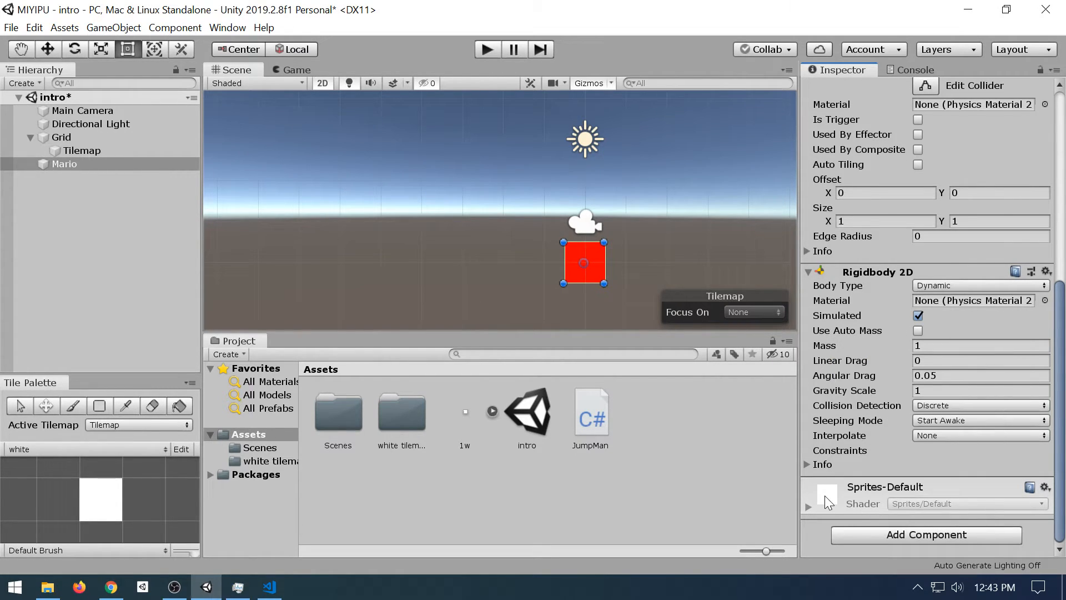
- Remove the Jump Man script component from Mario
{"action": "scroll", "coordinate": [972, 266], "scroll_direction": "up", "scroll_amount": 10}
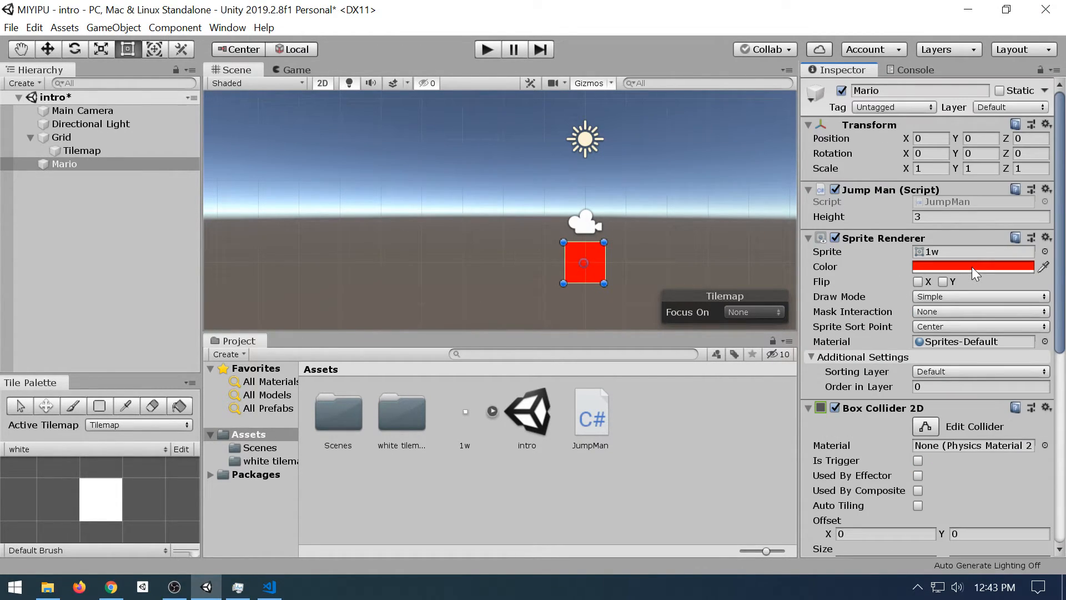
{"action": "left_click", "coordinate": [1045, 189]}
{"action": "left_click", "coordinate": [987, 228]}
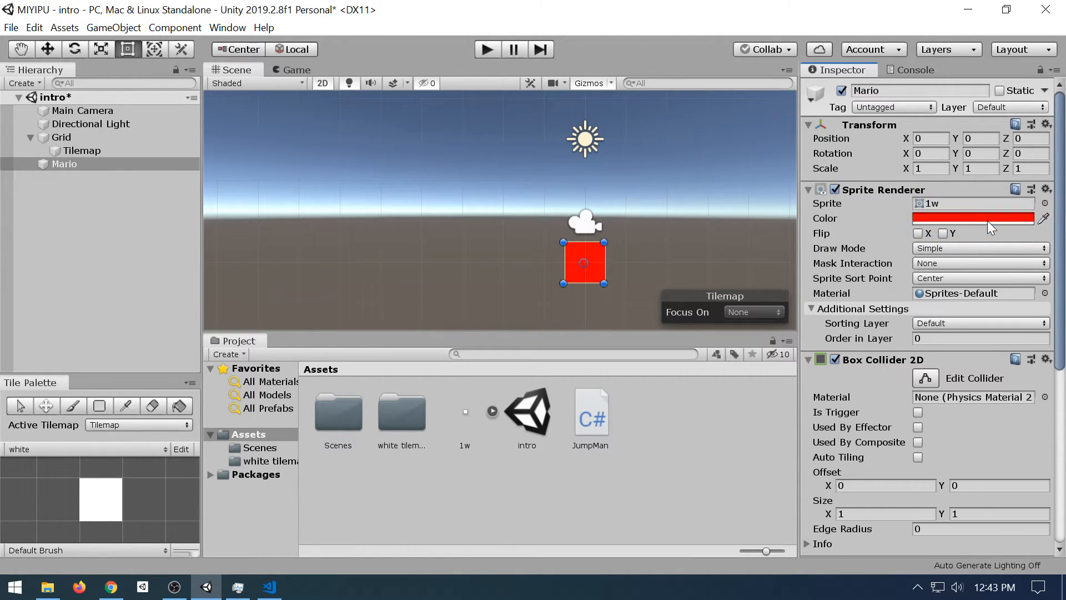
{"action": "left_click", "coordinate": [683, 506]}
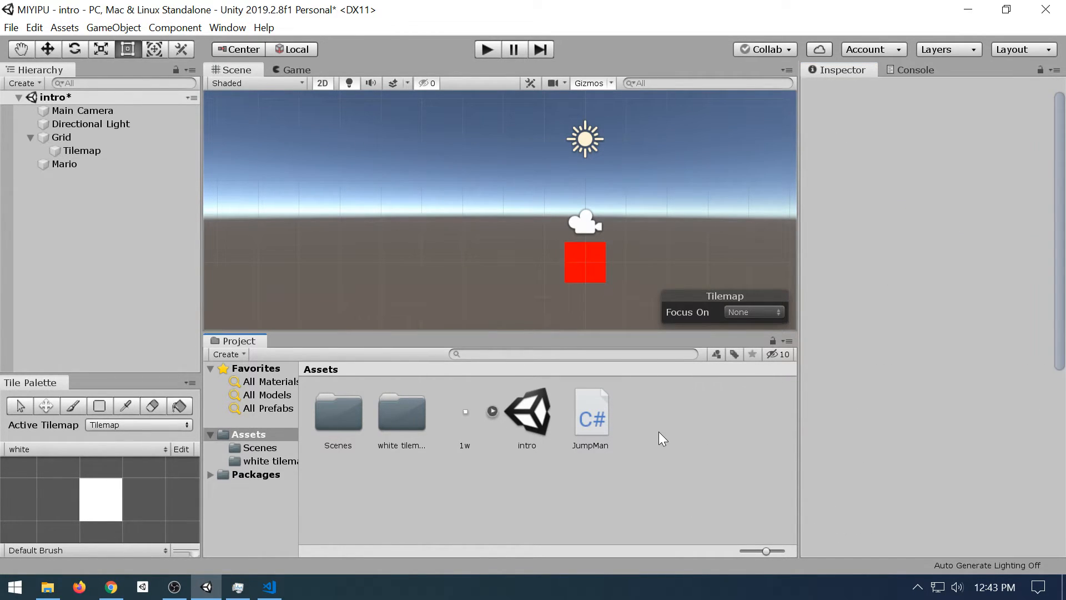
{"action": "right_click", "coordinate": [652, 417]}
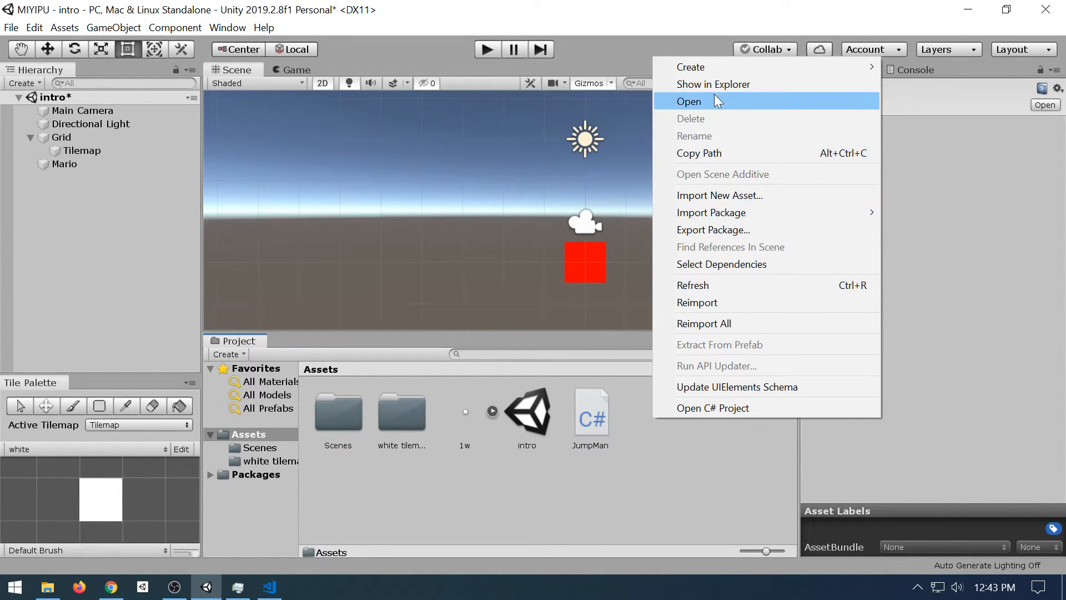
{"action": "mouse_move", "coordinate": [715, 62]}
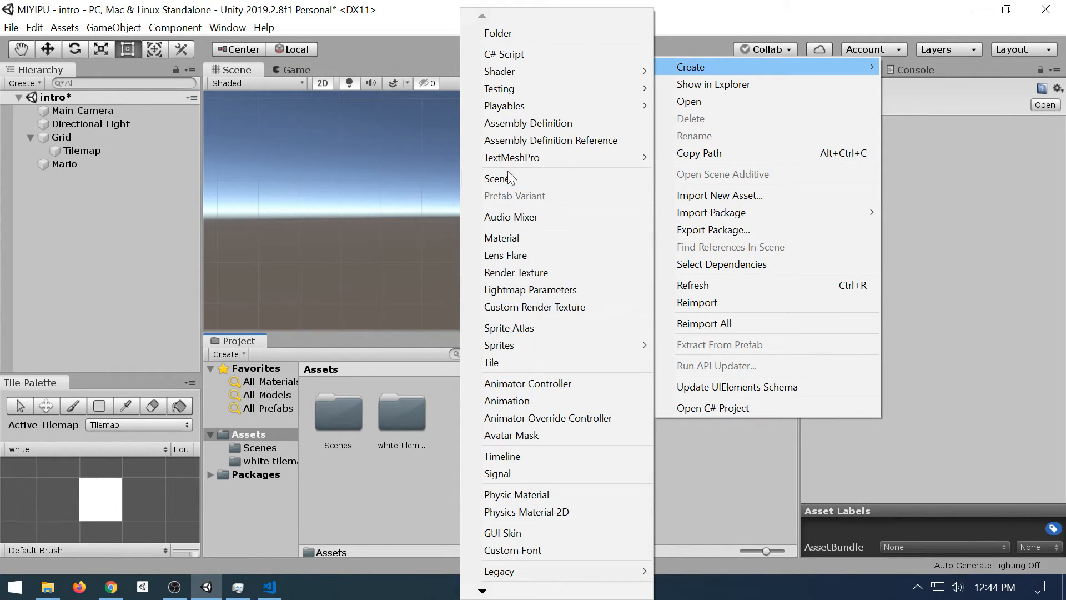
{"action": "mouse_move", "coordinate": [521, 70]}
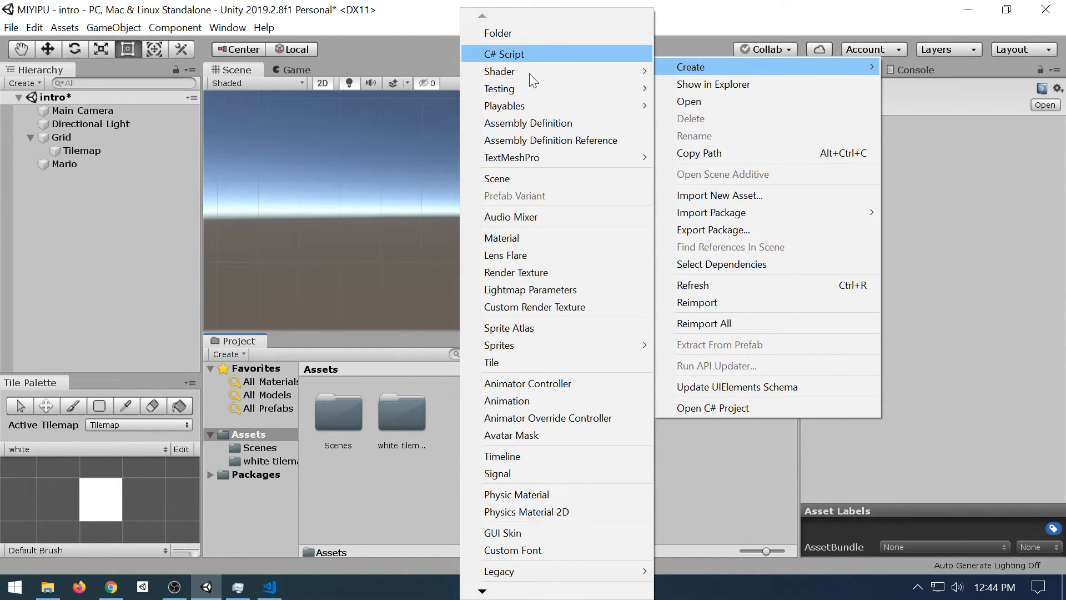
{"action": "left_click", "coordinate": [387, 504]}
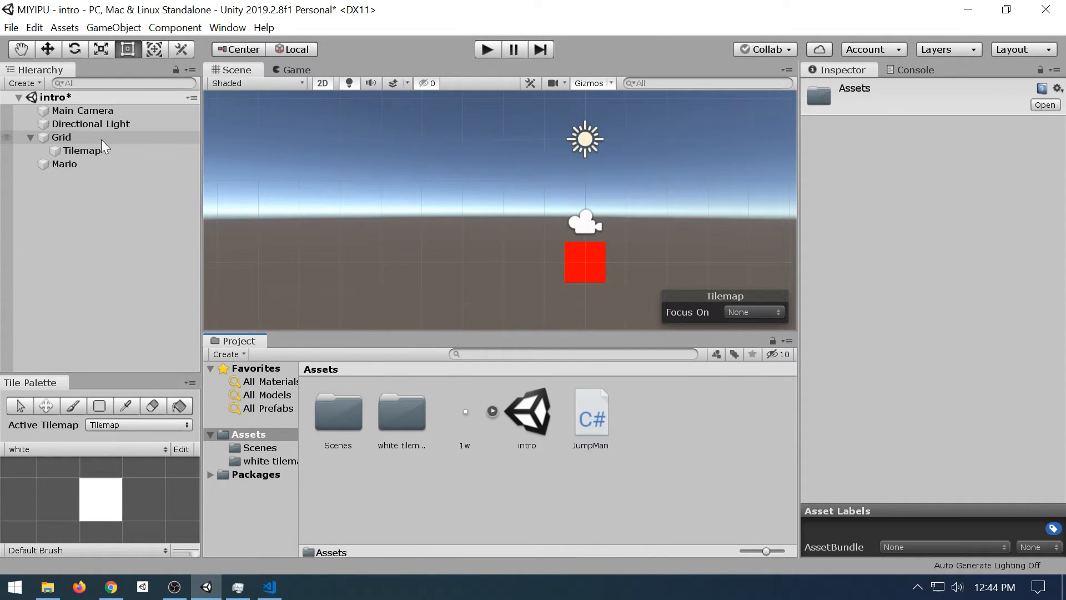
- Attach the JumpMan script from Assets to Mario and set its Height to 3
{"action": "left_click", "coordinate": [89, 163]}
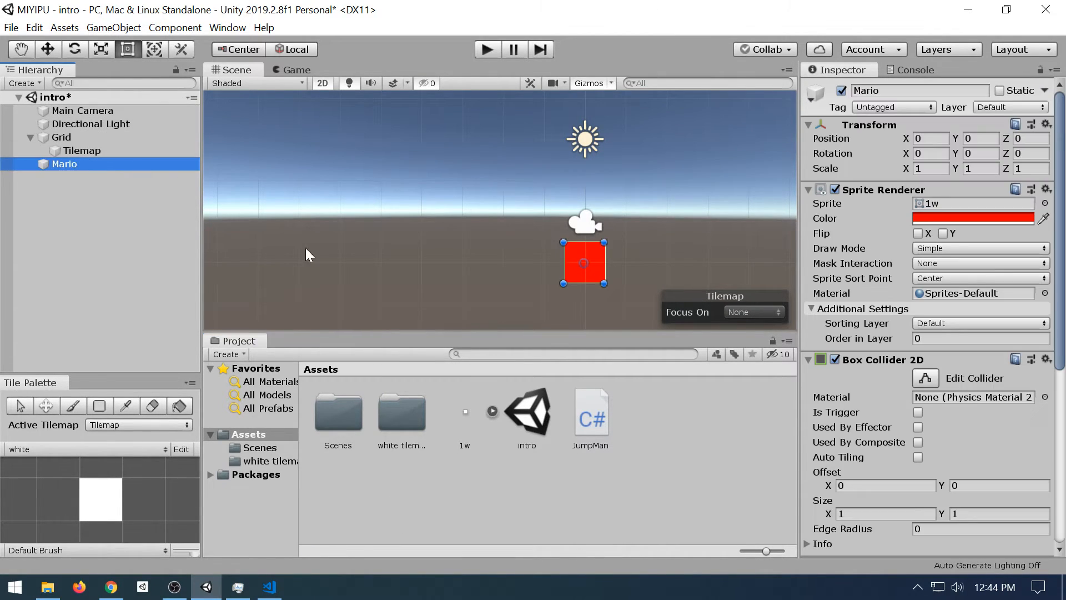
{"action": "left_click_drag", "start_coordinate": [574, 426], "coordinate": [911, 179]}
{"action": "left_click", "coordinate": [938, 216]}
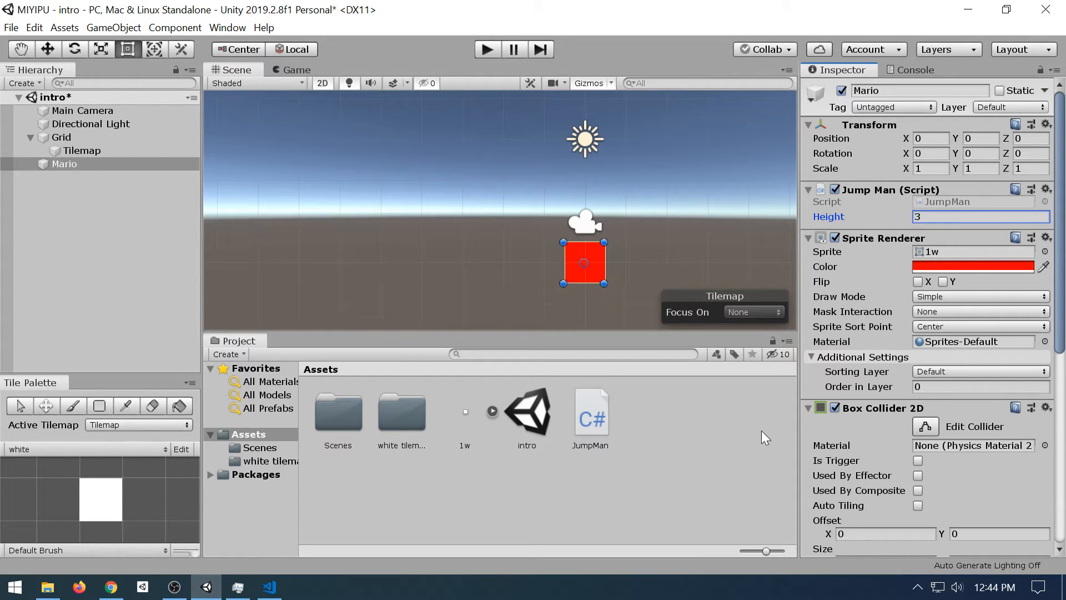
- Open the JumpMan script in Visual Studio Code and examine its using directives and the MonoBehaviour class declaration
{"action": "double_click", "coordinate": [604, 401]}
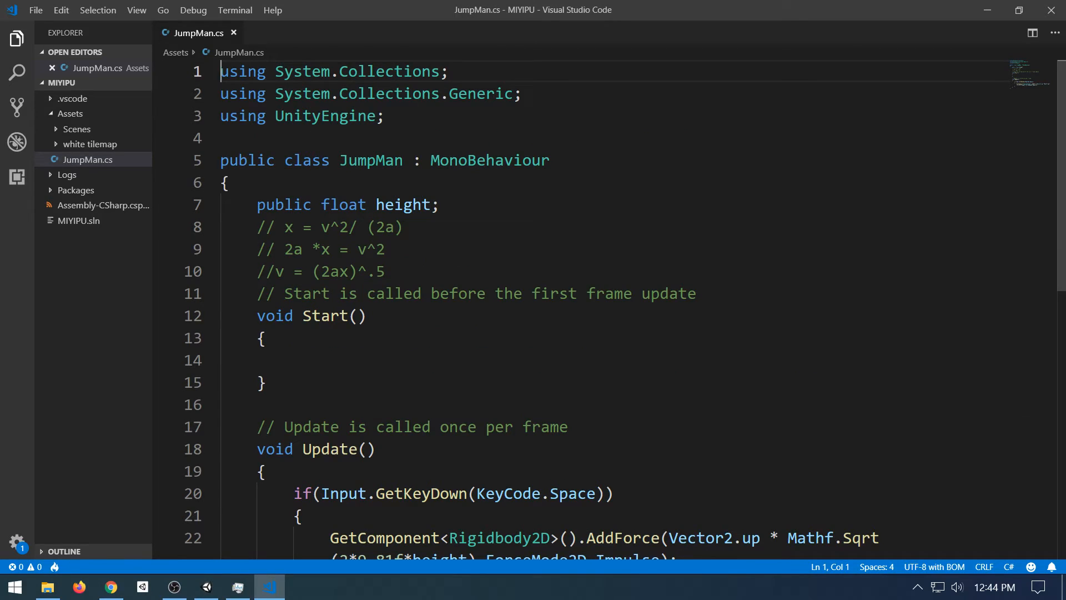
{"action": "scroll", "coordinate": [611, 311], "scroll_direction": "down", "scroll_amount": 4}
{"action": "scroll", "coordinate": [625, 310], "scroll_direction": "up", "scroll_amount": 5}
{"action": "left_click_drag", "start_coordinate": [550, 160], "coordinate": [550, 182]}
{"action": "left_click", "coordinate": [549, 137]}
{"action": "left_click_drag", "start_coordinate": [549, 138], "coordinate": [550, 160]}
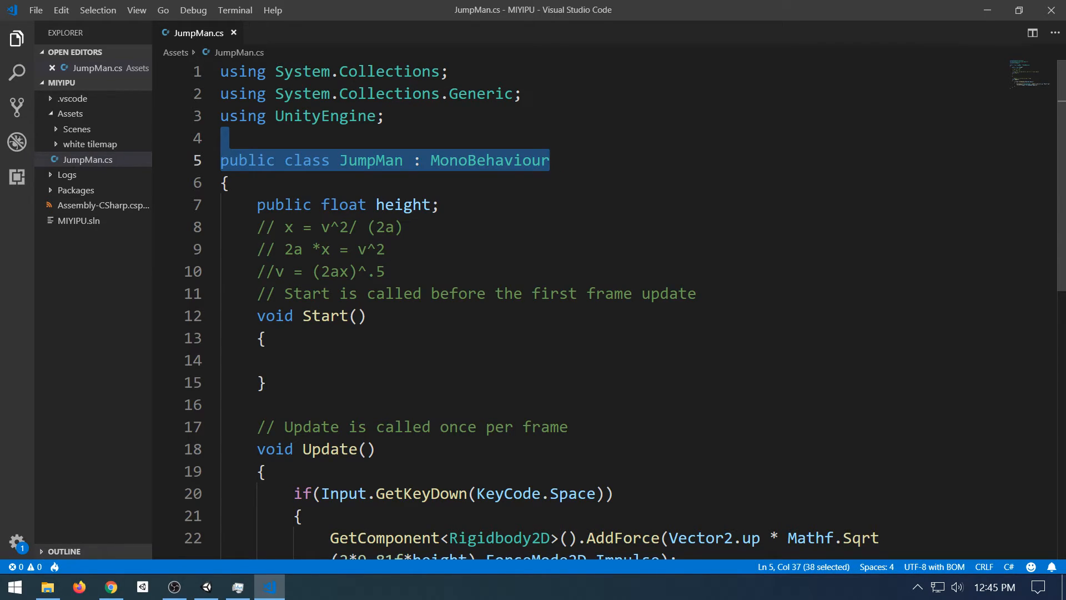
{"action": "key", "text": "Right"}
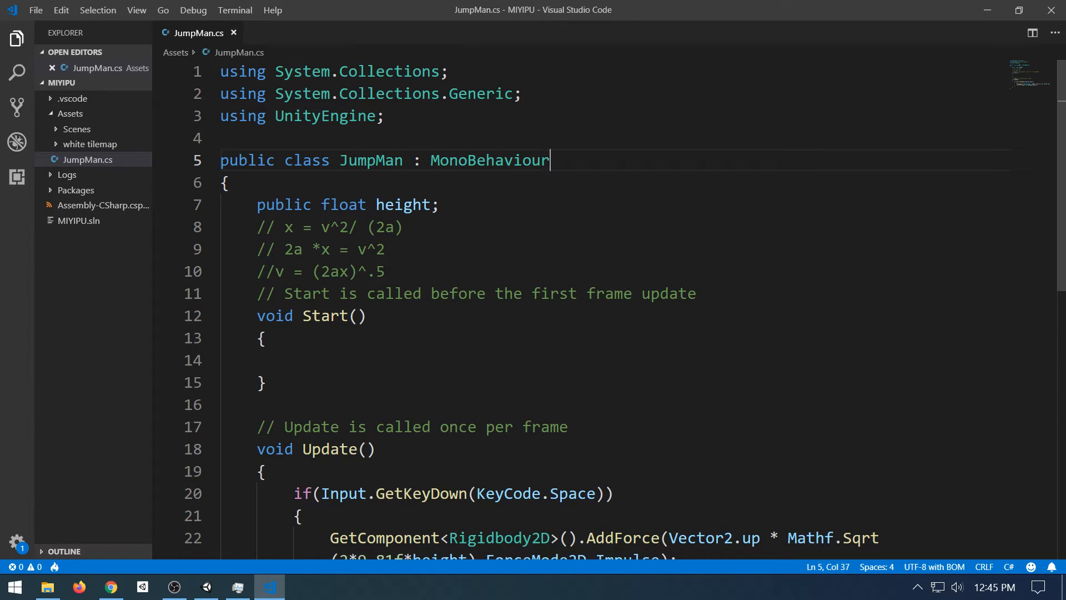
- Examine the JumpMan class body, from the public height field and formula comments to the Start and Update methods
{"action": "scroll", "coordinate": [597, 310], "scroll_direction": "down", "scroll_amount": 1}
{"action": "left_click", "coordinate": [449, 152]}
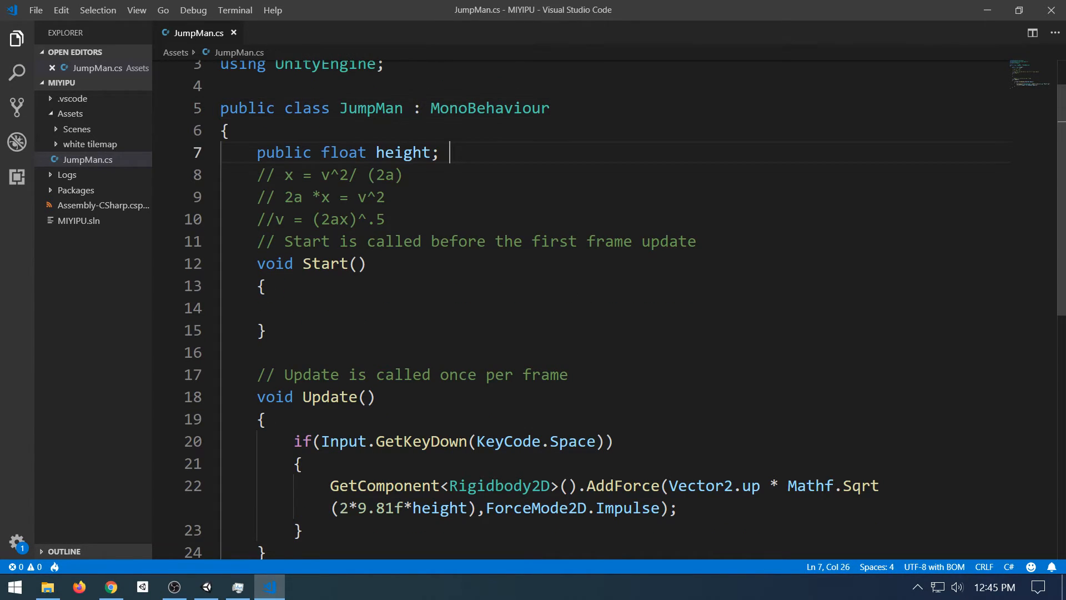
{"action": "key", "text": "shift+Down"}
{"action": "key", "text": "shift+Down"}
{"action": "key", "text": "shift+Down"}
{"action": "key", "text": "shift+Down"}
{"action": "key", "text": "shift+Down"}
{"action": "key", "text": "shift+Down"}
{"action": "scroll", "coordinate": [597, 310], "scroll_direction": "down", "scroll_amount": 1}
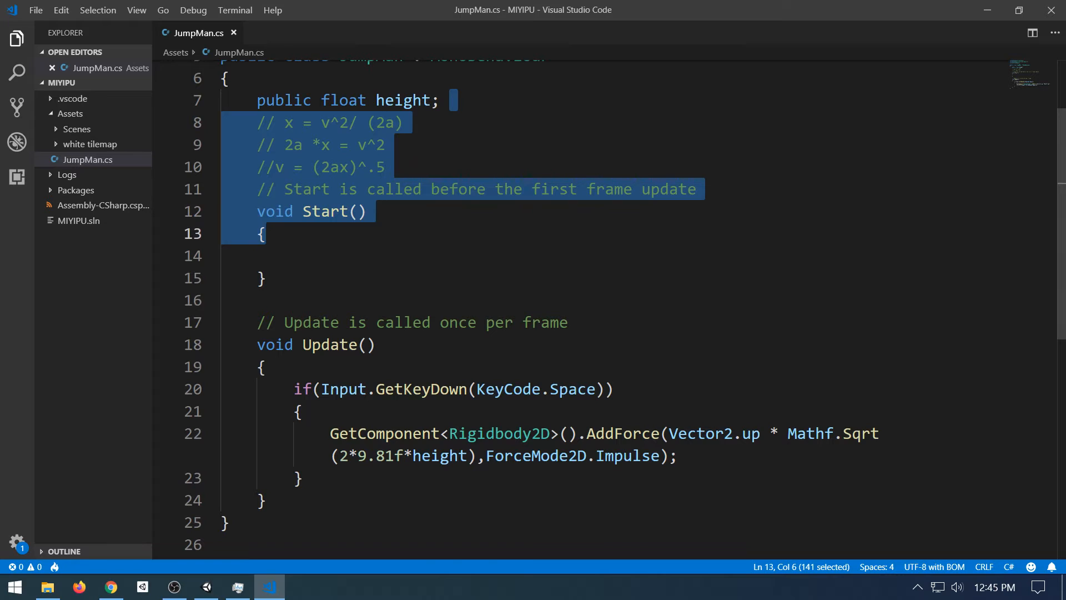
{"action": "left_click", "coordinate": [267, 233]}
{"action": "left_click_drag", "start_coordinate": [266, 500], "coordinate": [238, 100]}
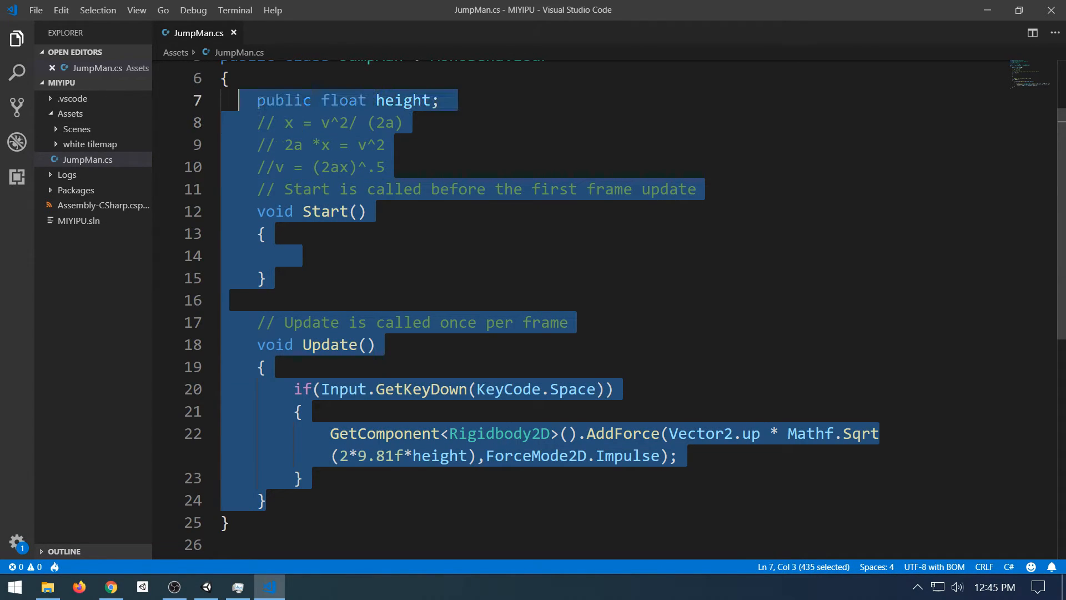
{"action": "scroll", "coordinate": [238, 100], "scroll_direction": "up", "scroll_amount": 1}
{"action": "left_click", "coordinate": [228, 130]}
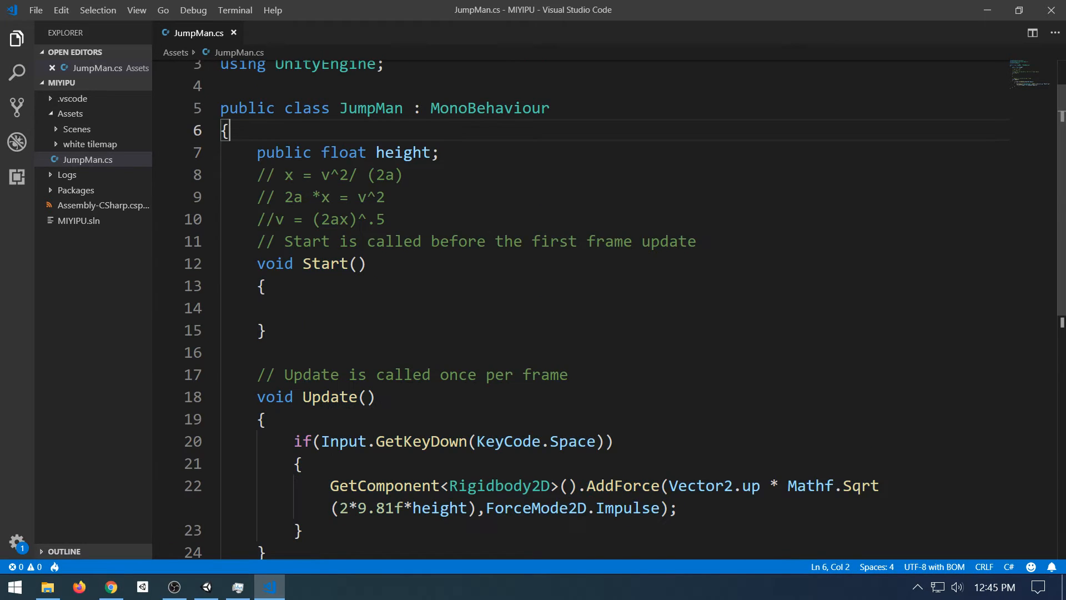
{"action": "scroll", "coordinate": [555, 306], "scroll_direction": "down", "scroll_amount": 1}
{"action": "left_click", "coordinate": [394, 100]}
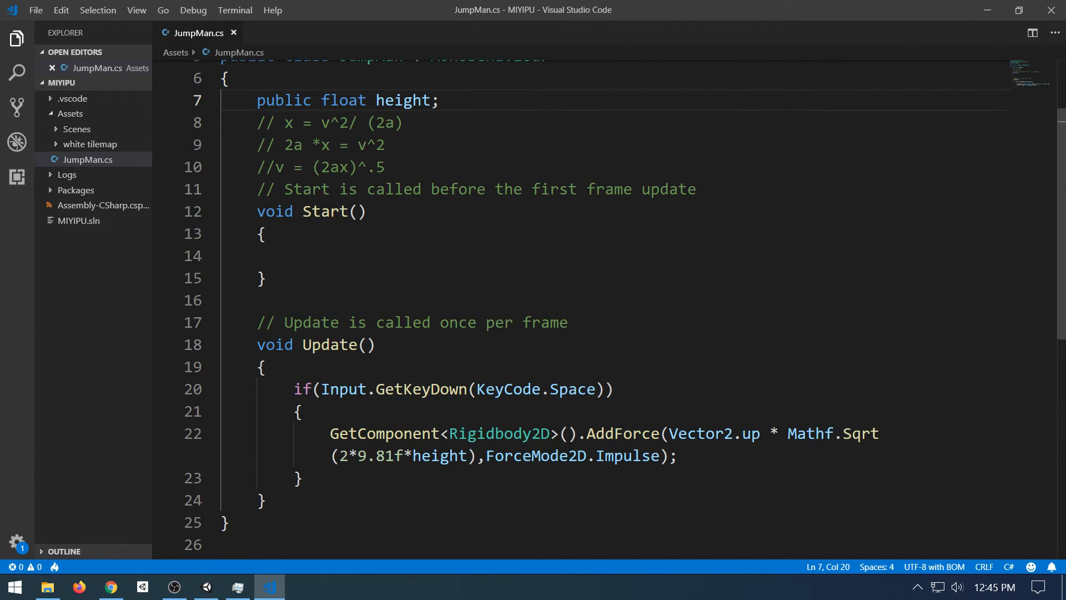
{"action": "left_click", "coordinate": [348, 211]}
{"action": "scroll", "coordinate": [581, 309], "scroll_direction": "up", "scroll_amount": 1}
{"action": "left_click", "coordinate": [459, 108]}
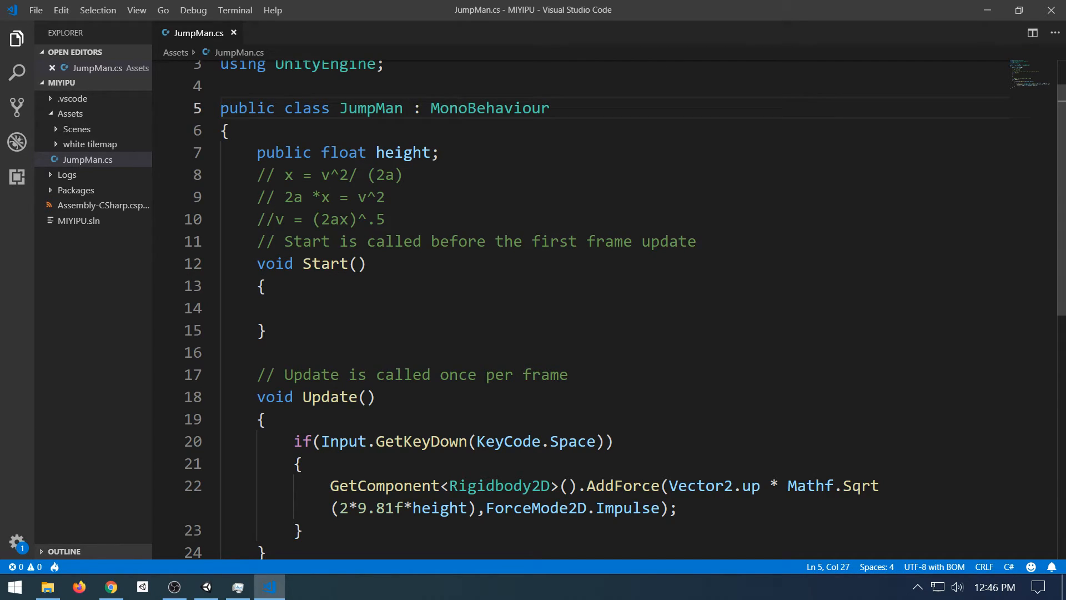
{"action": "scroll", "coordinate": [581, 310], "scroll_direction": "down", "scroll_amount": 1}
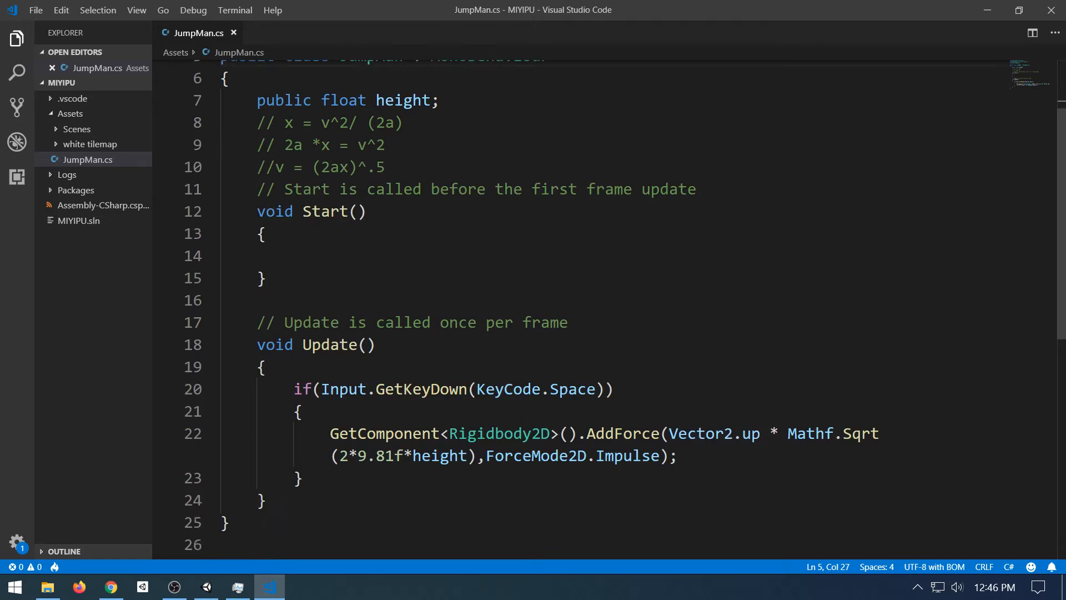
- Add a blank line after the closing brace of the Update method in the JumpMan class
{"action": "scroll", "coordinate": [581, 309], "scroll_direction": "down", "scroll_amount": 1}
{"action": "left_click", "coordinate": [301, 427]}
{"action": "left_click", "coordinate": [301, 449]}
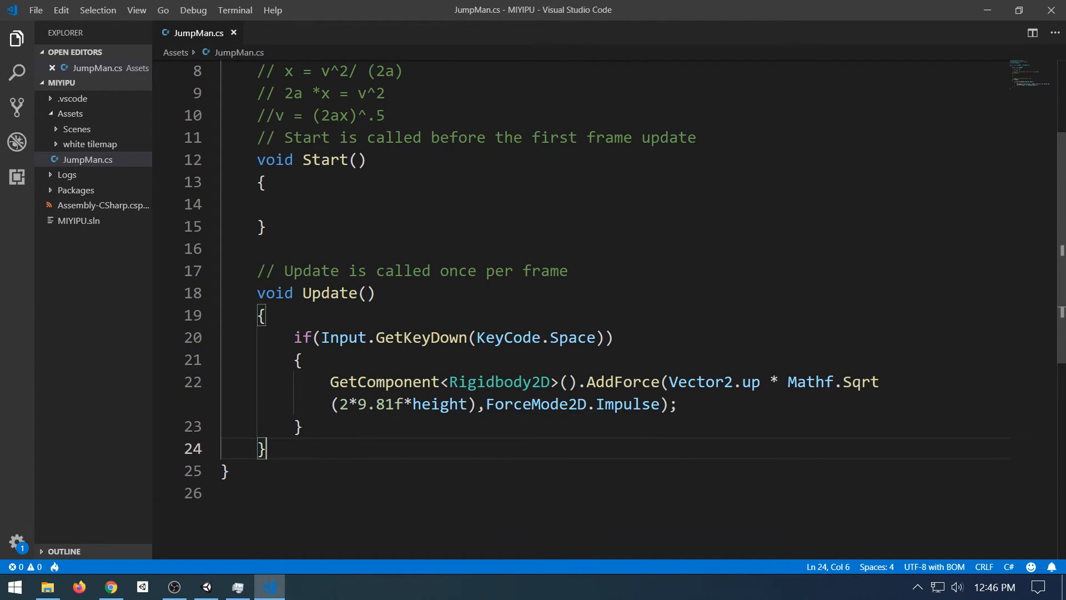
{"action": "key", "text": "Return"}
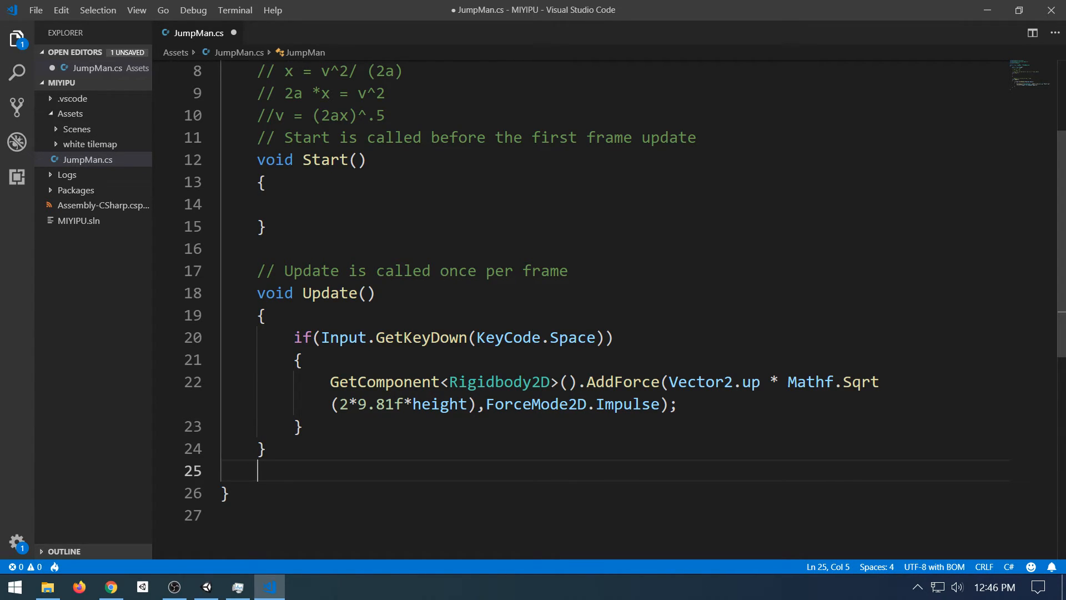
- Examine the empty Start method, the comment on when Update is called, and Update's braces
{"action": "left_click", "coordinate": [294, 204]}
{"action": "mouse_move", "coordinate": [191, 594]}
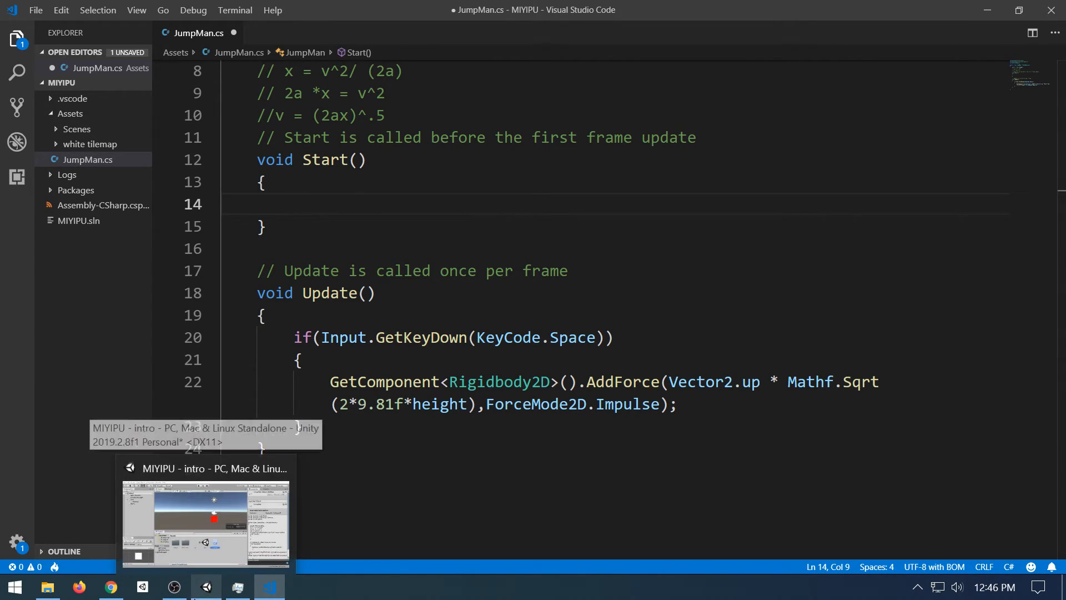
{"action": "mouse_move", "coordinate": [166, 534]}
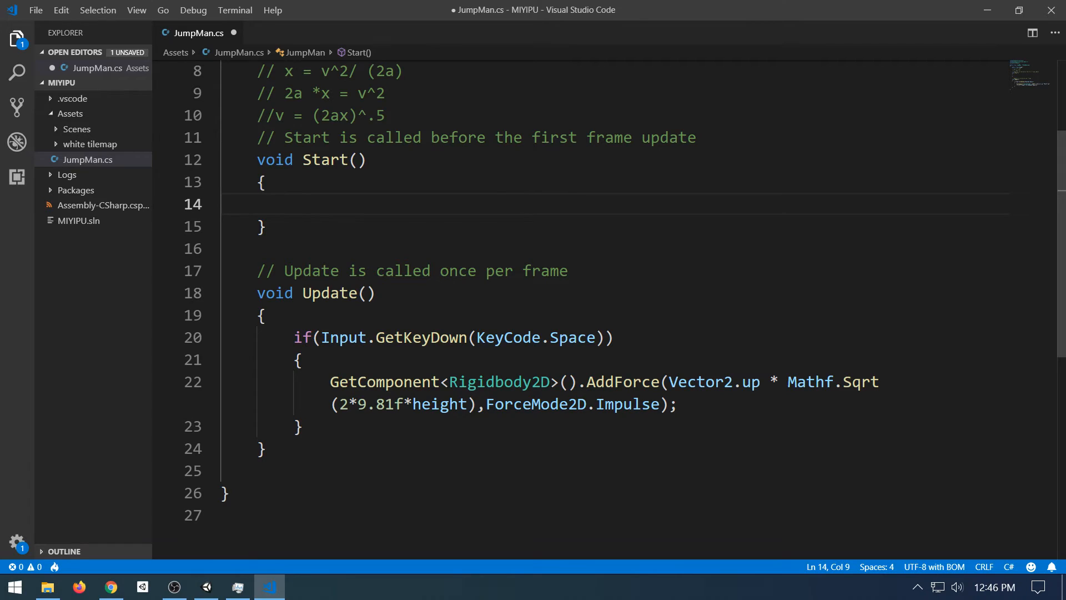
{"action": "left_click", "coordinate": [376, 292]}
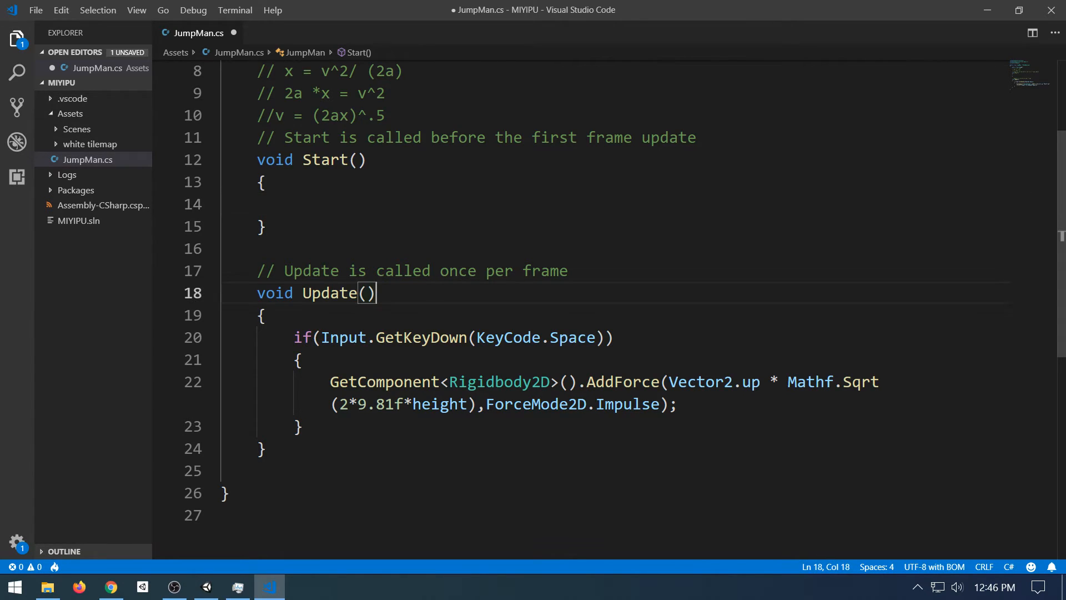
{"action": "triple_click", "coordinate": [424, 271]}
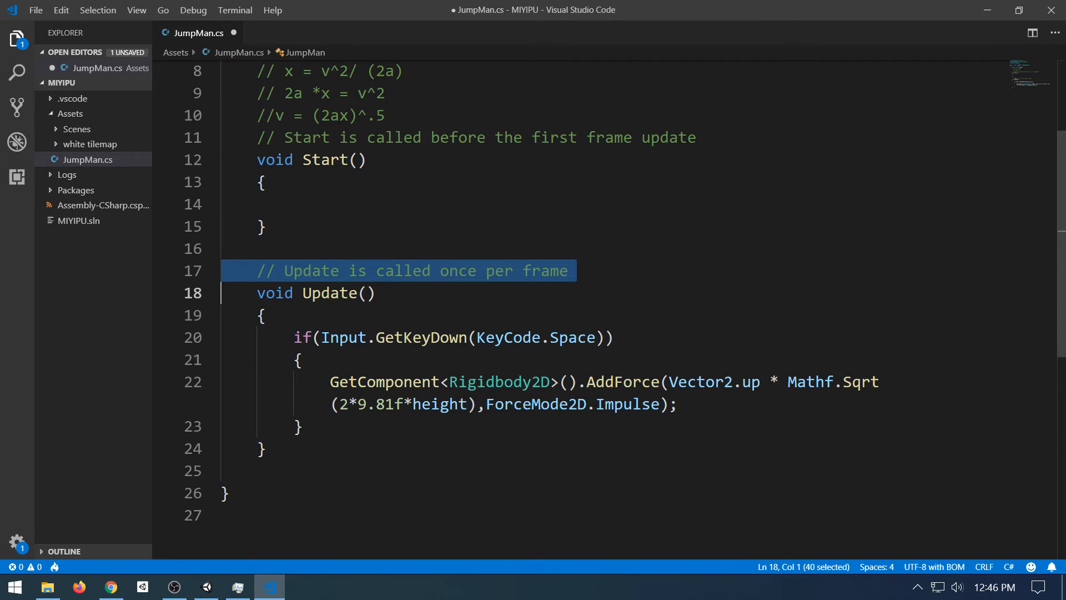
{"action": "scroll", "coordinate": [608, 310], "scroll_direction": "down", "scroll_amount": 1}
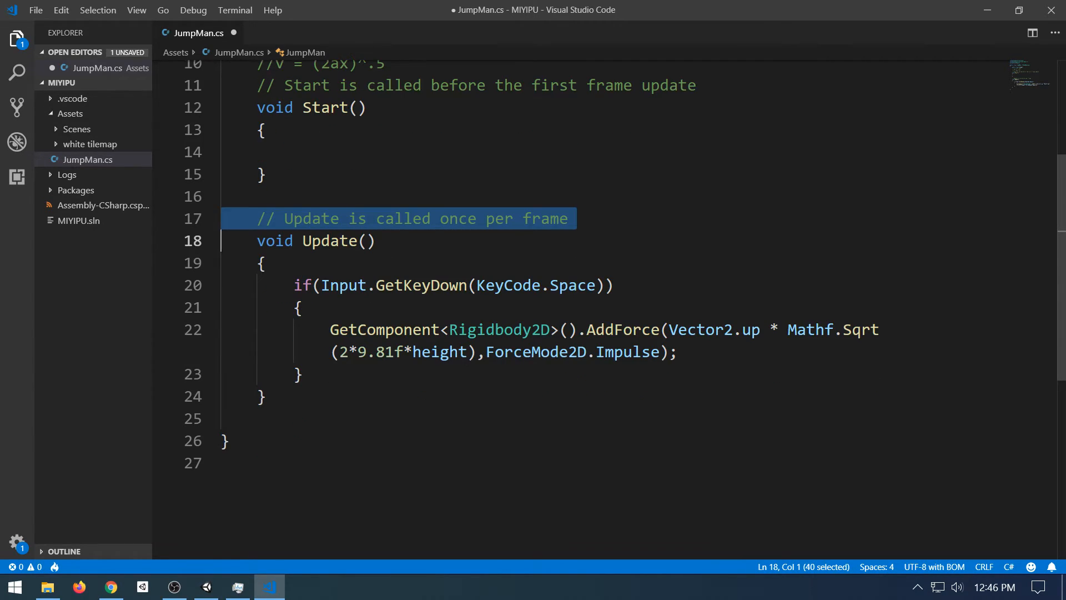
{"action": "left_click", "coordinate": [304, 373]}
{"action": "left_click", "coordinate": [266, 396]}
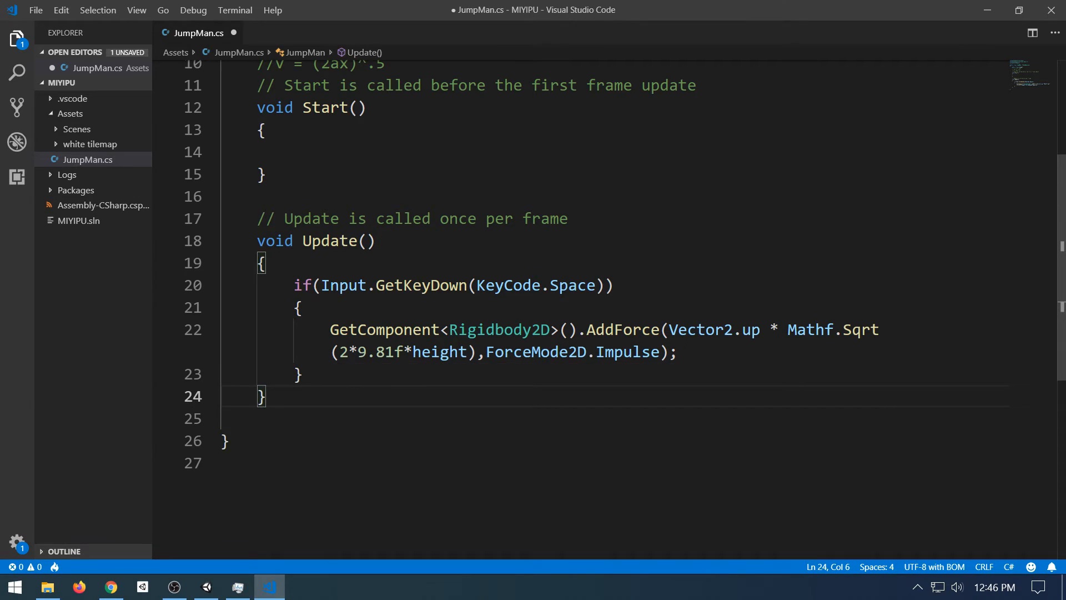
- Examine the Space key condition and its AddForce statement, comparing the square-root term with the velocity formula comments
{"action": "left_click_drag", "start_coordinate": [293, 285], "coordinate": [303, 374]}
{"action": "left_click", "coordinate": [303, 373]}
{"action": "left_click", "coordinate": [303, 307]}
{"action": "left_click", "coordinate": [431, 285]}
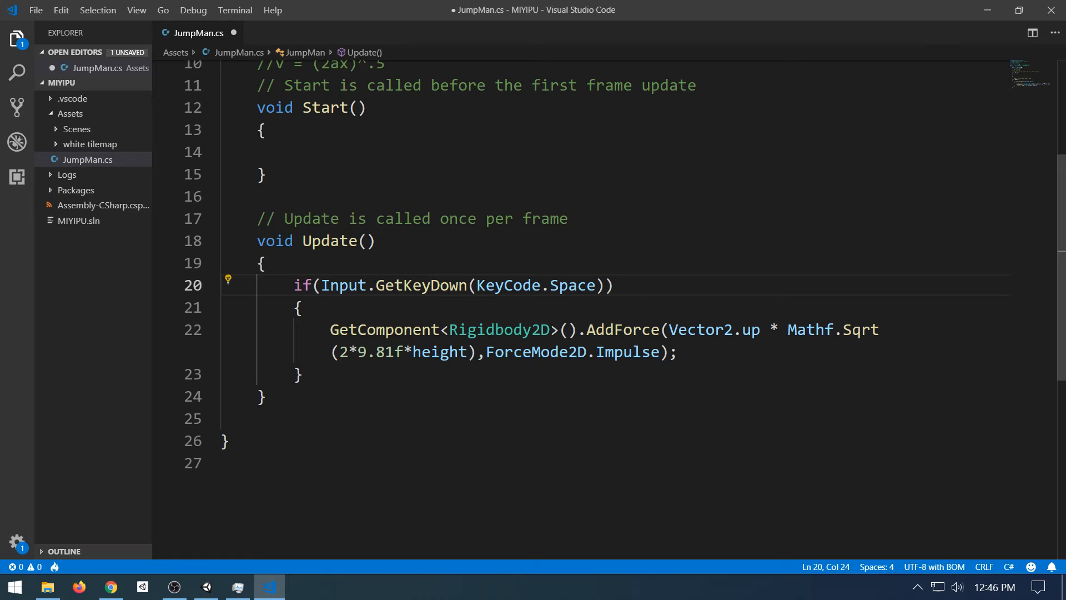
{"action": "left_click", "coordinate": [413, 330]}
{"action": "left_click", "coordinate": [486, 329]}
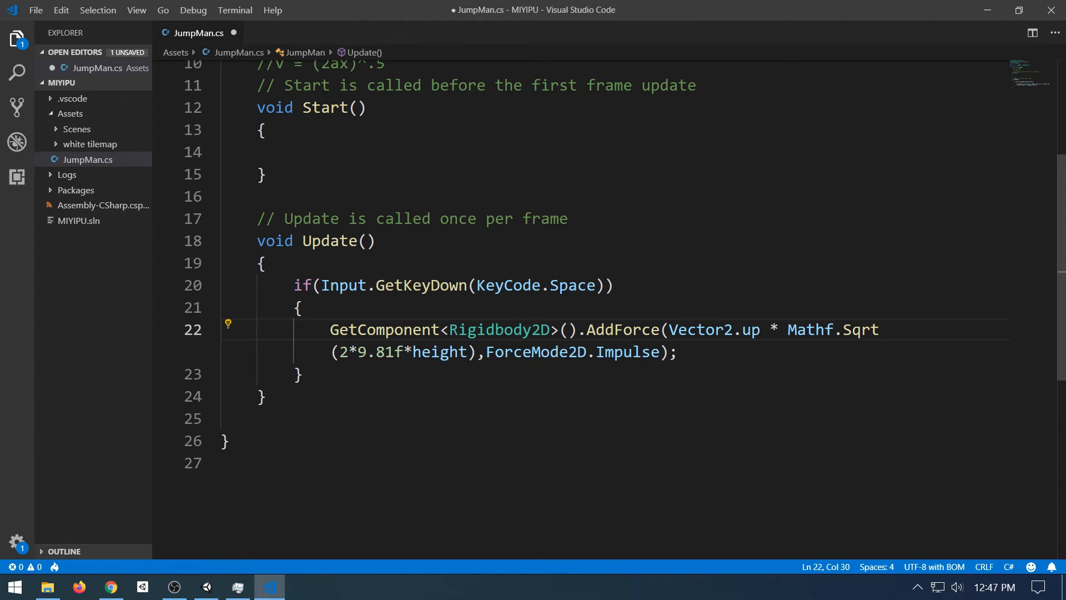
{"action": "left_click", "coordinate": [605, 330]}
{"action": "left_click", "coordinate": [688, 329]}
{"action": "left_click", "coordinate": [751, 330]}
{"action": "left_click", "coordinate": [817, 329]}
{"action": "left_click_drag", "start_coordinate": [357, 351], "coordinate": [650, 351]}
{"action": "scroll", "coordinate": [650, 351], "scroll_direction": "up", "scroll_amount": 2}
{"action": "left_click_drag", "start_coordinate": [404, 122], "coordinate": [385, 167]}
{"action": "scroll", "coordinate": [386, 167], "scroll_direction": "down", "scroll_amount": 2}
{"action": "left_click", "coordinate": [679, 352]}
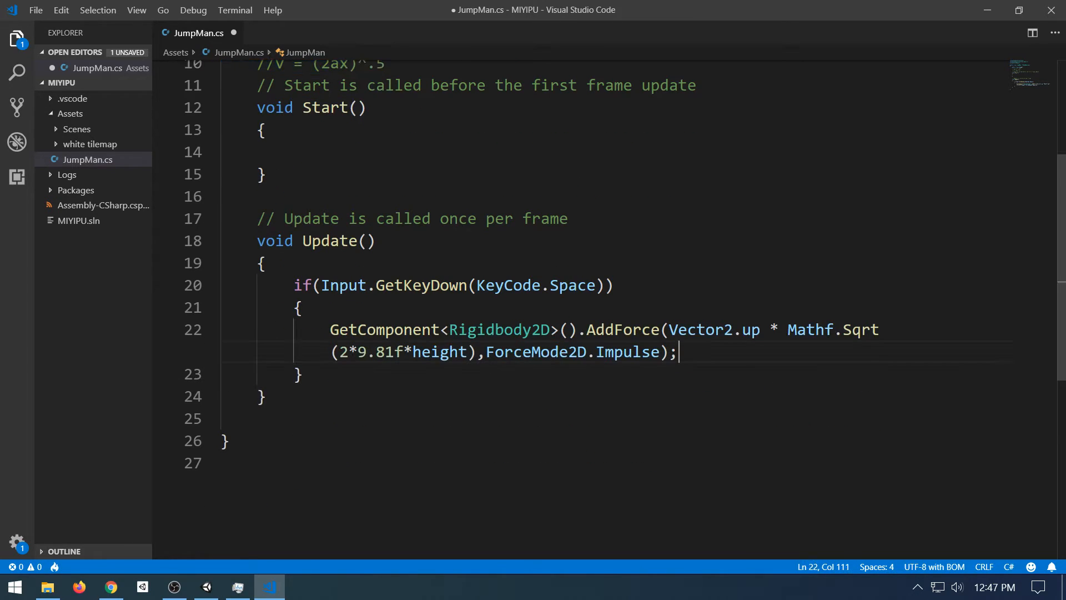
- Switch to Unity, play-test the intro scene, and stop it
{"action": "key", "text": "ctrl+s"}
{"action": "left_click", "coordinate": [206, 586]}
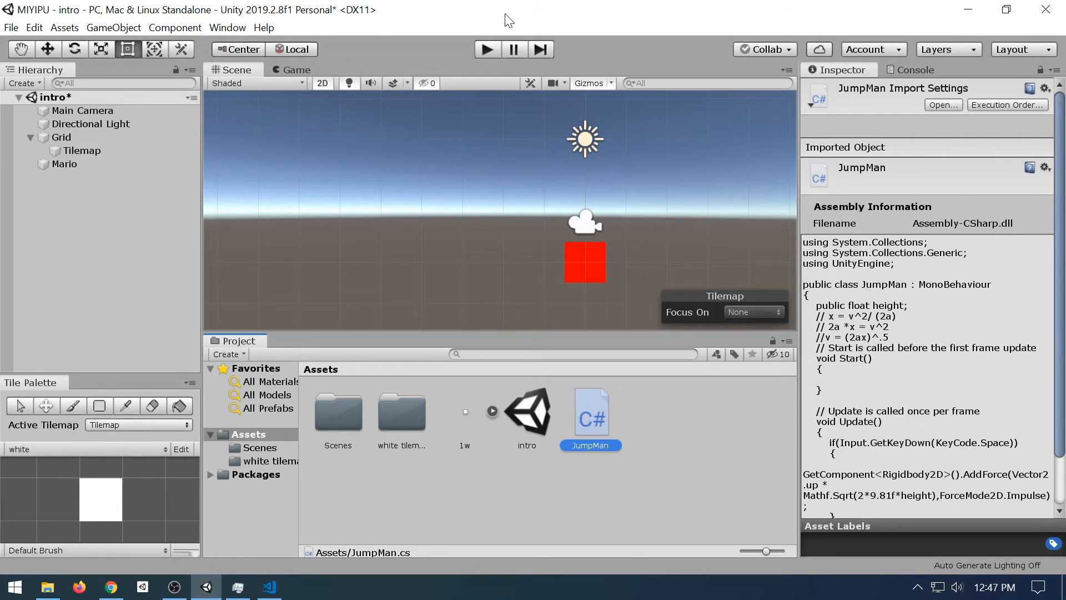
{"action": "left_click", "coordinate": [490, 49]}
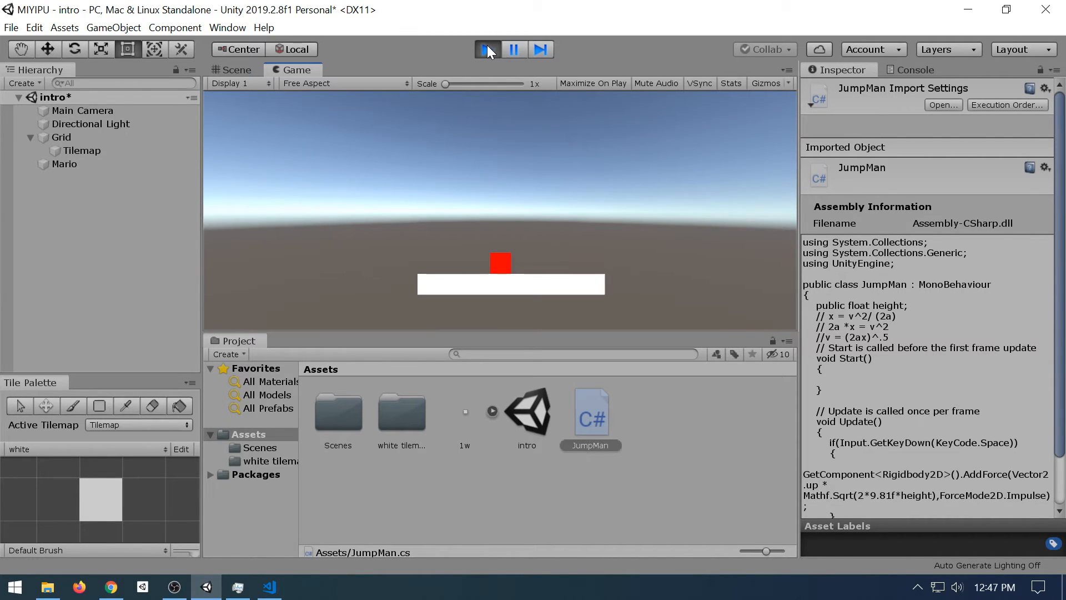
{"action": "left_click", "coordinate": [488, 49]}
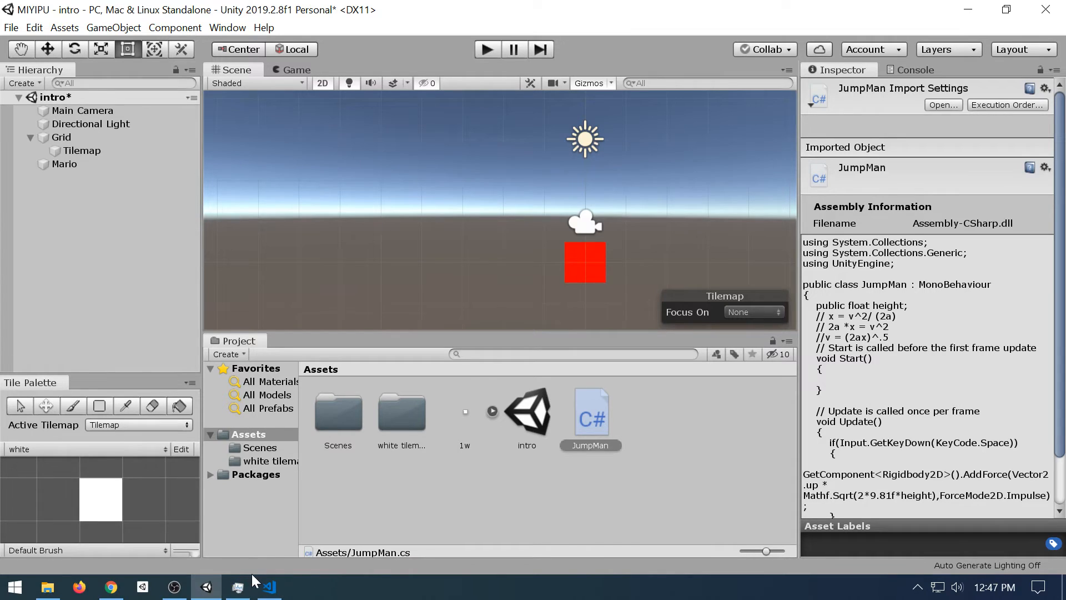
- Back in Visual Studio Code, duplicate the Space key if block directly below the original inside Update
{"action": "left_click", "coordinate": [272, 588]}
{"action": "left_click", "coordinate": [495, 351]}
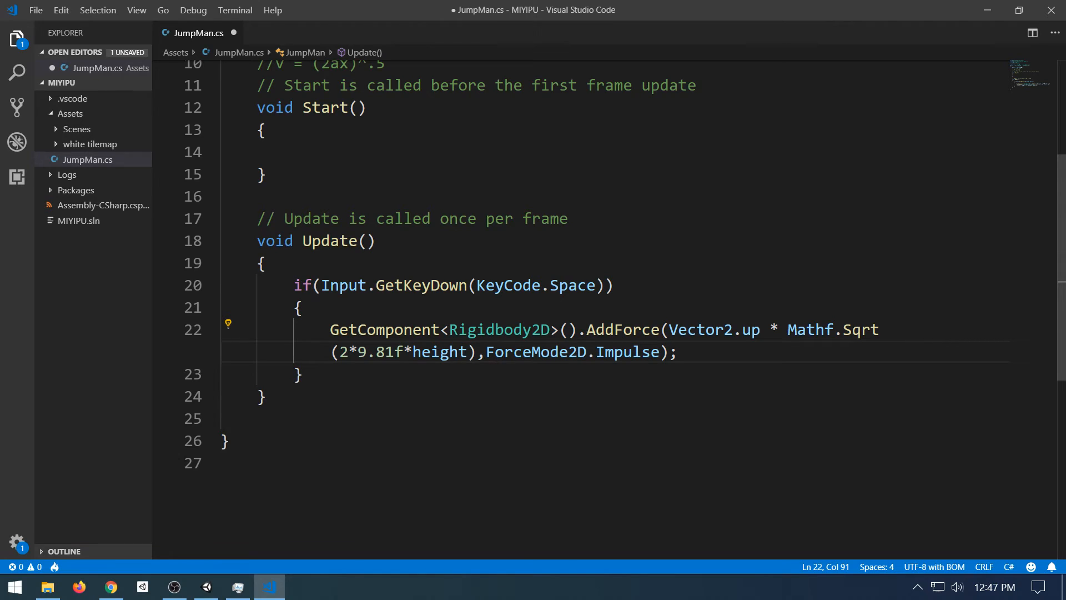
{"action": "left_click_drag", "start_coordinate": [303, 374], "coordinate": [295, 285]}
{"action": "key", "text": "ctrl+c"}
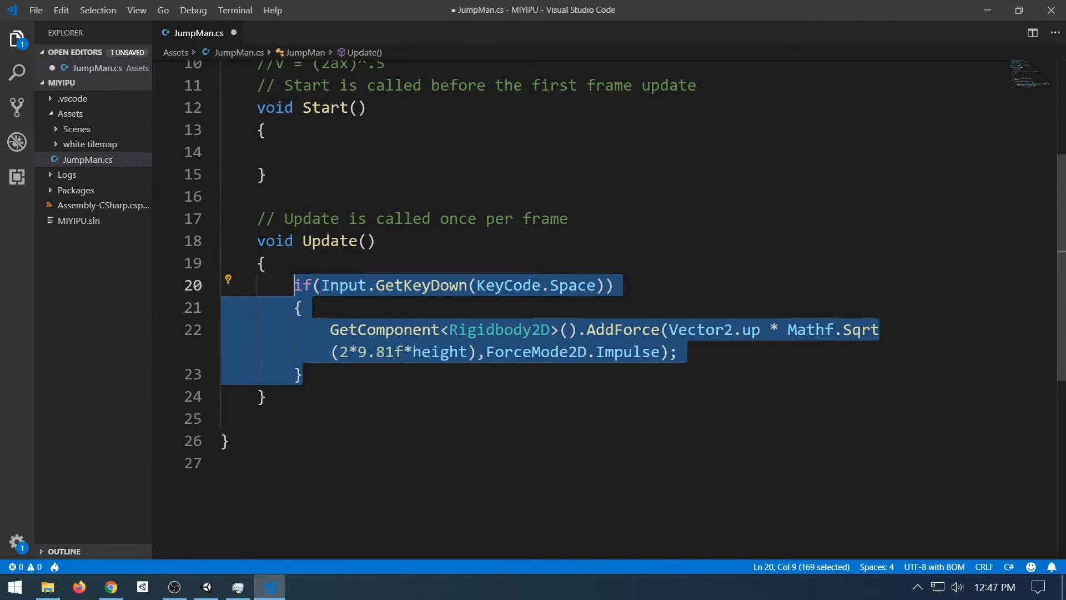
{"action": "left_click", "coordinate": [304, 374]}
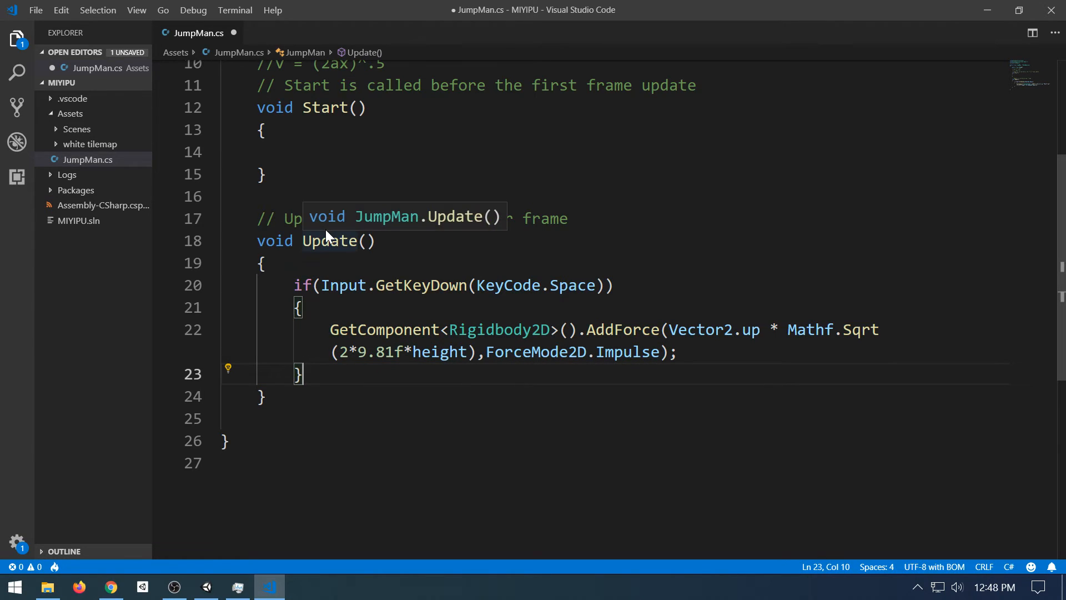
{"action": "key", "text": "Return"}
{"action": "key", "text": "ctrl+v"}
- Change the duplicated if condition to check for KeyCode.D
{"action": "left_click", "coordinate": [331, 463]}
{"action": "key", "text": "Up"}
{"action": "key", "text": "Up"}
{"action": "key", "text": "Up"}
{"action": "key", "text": "Right"}
{"action": "key", "text": "Right"}
{"action": "key", "text": "Right"}
{"action": "key", "text": "Right"}
{"action": "key", "text": "Right"}
{"action": "key", "text": "Right"}
{"action": "key", "text": "Right"}
{"action": "key", "text": "Right"}
{"action": "key", "text": "Right"}
{"action": "key", "text": "Right"}
{"action": "key", "text": "Right"}
{"action": "key", "text": "Right"}
{"action": "key", "text": "Right"}
{"action": "key", "text": "Right"}
{"action": "key", "text": "Right"}
{"action": "key", "text": "Right"}
{"action": "key", "text": "Right"}
{"action": "key", "text": "Right"}
{"action": "key", "text": "Right"}
{"action": "key", "text": "Right"}
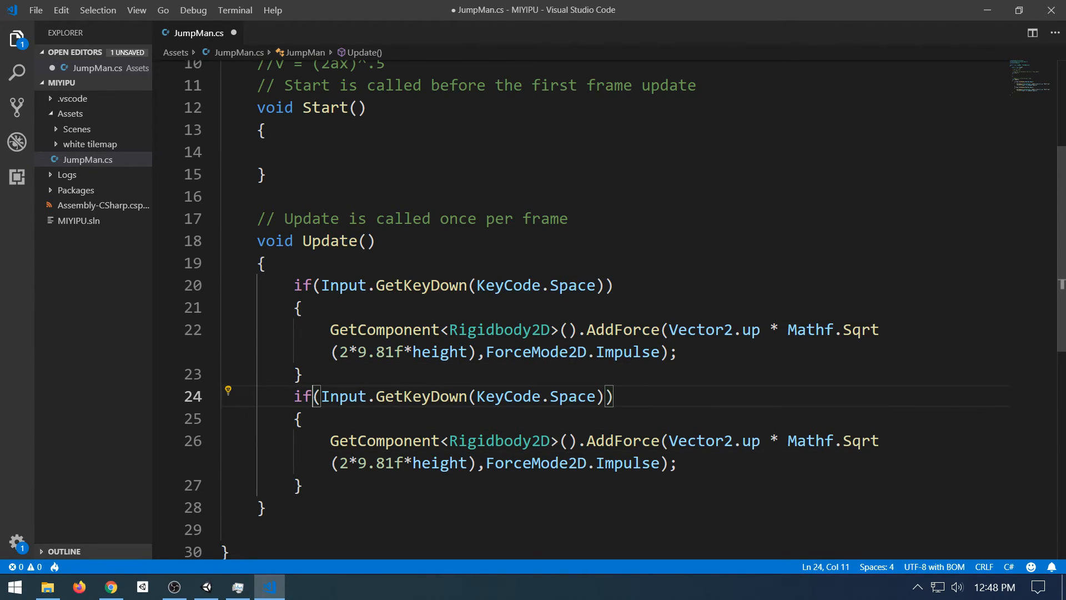
{"action": "key", "text": "Right"}
{"action": "key", "text": "Right"}
{"action": "key", "text": "Right"}
{"action": "key", "text": "Right"}
{"action": "key", "text": "Right"}
{"action": "key", "text": "Right"}
{"action": "key", "text": "Right"}
{"action": "key", "text": "Right"}
{"action": "key", "text": "Right"}
{"action": "key", "text": "Right"}
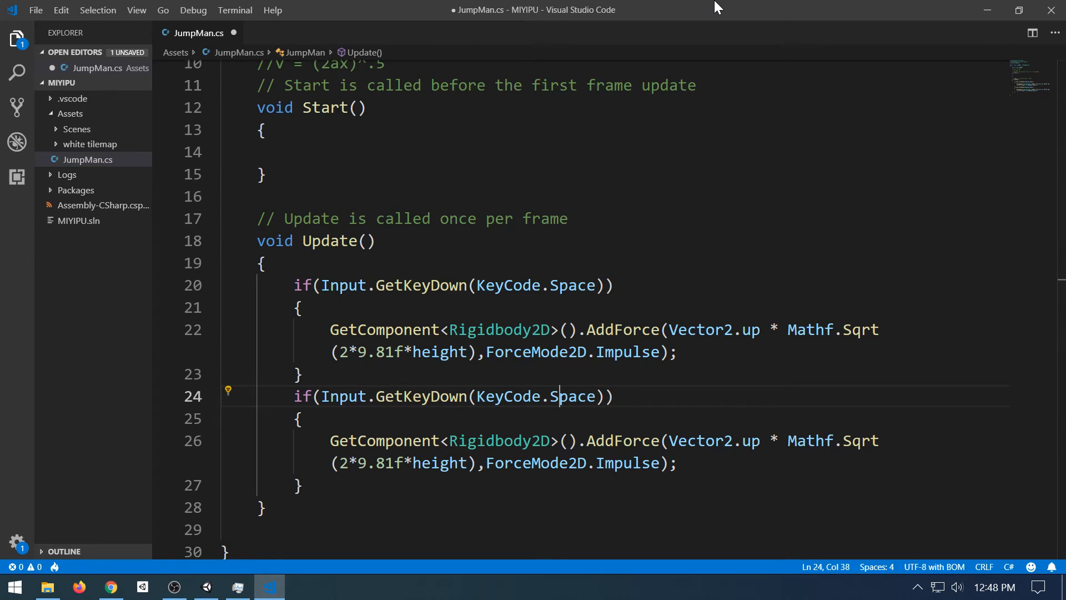
{"action": "key", "text": "BackSpace"}
{"action": "key", "text": "BackSpace"}
{"action": "key", "text": "BackSpace"}
{"action": "key", "text": "BackSpace"}
{"action": "key", "text": "BackSpace"}
{"action": "key", "text": "BackSpace"}
{"action": "key", "text": "BackSpace"}
{"action": "type", "text": "e."}
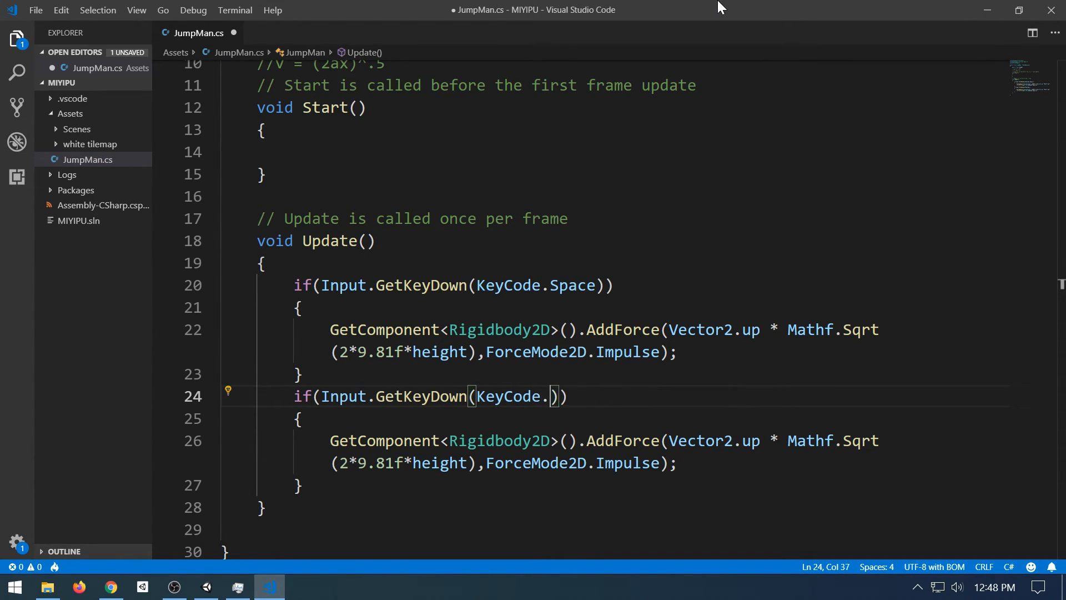
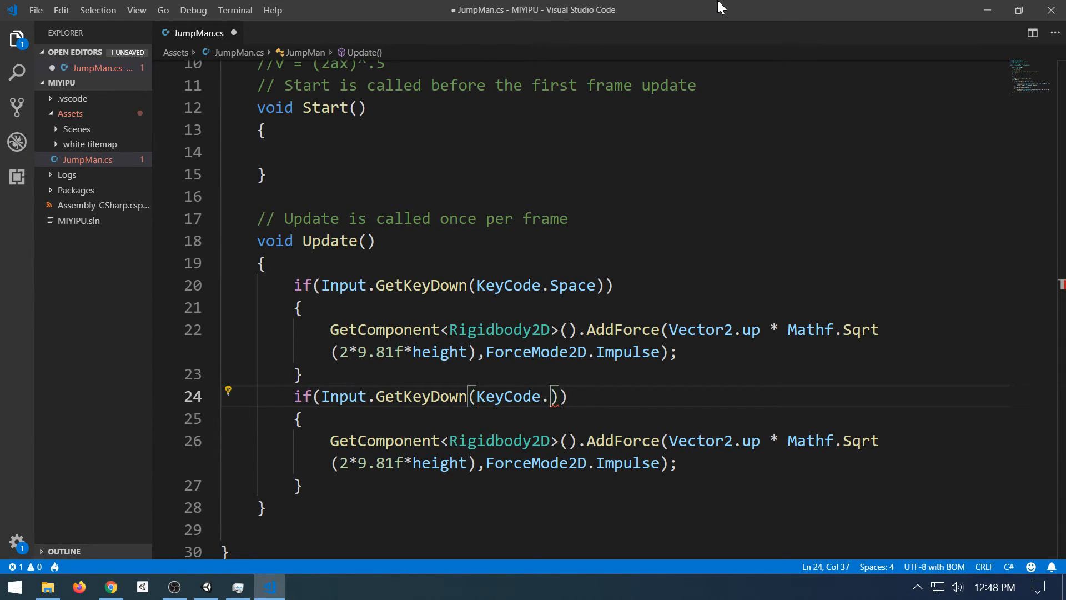
{"action": "type", "text": "D"}
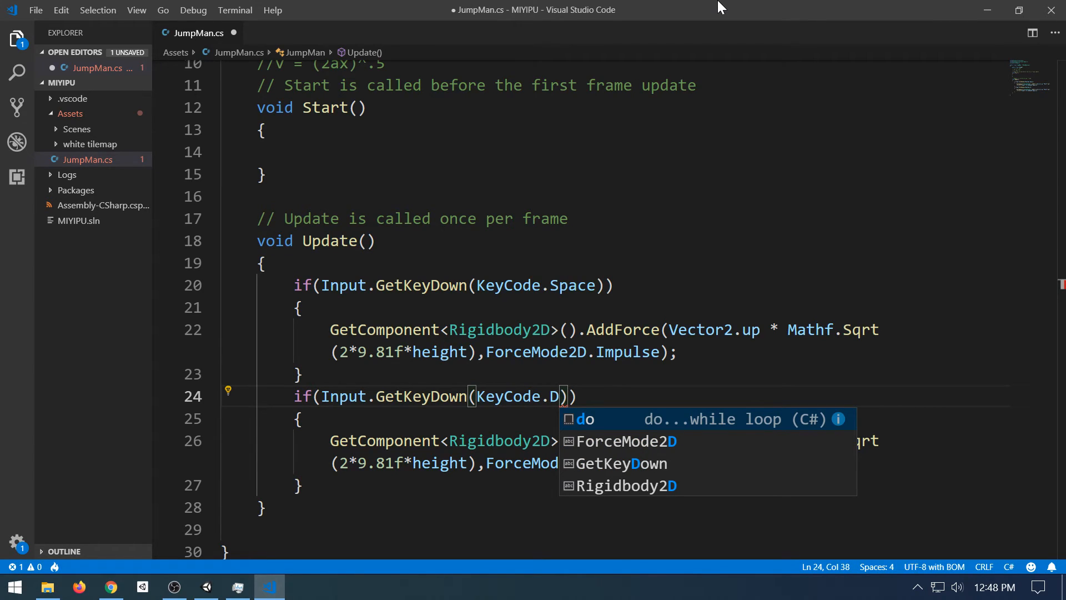
{"action": "type", "text": ")"}
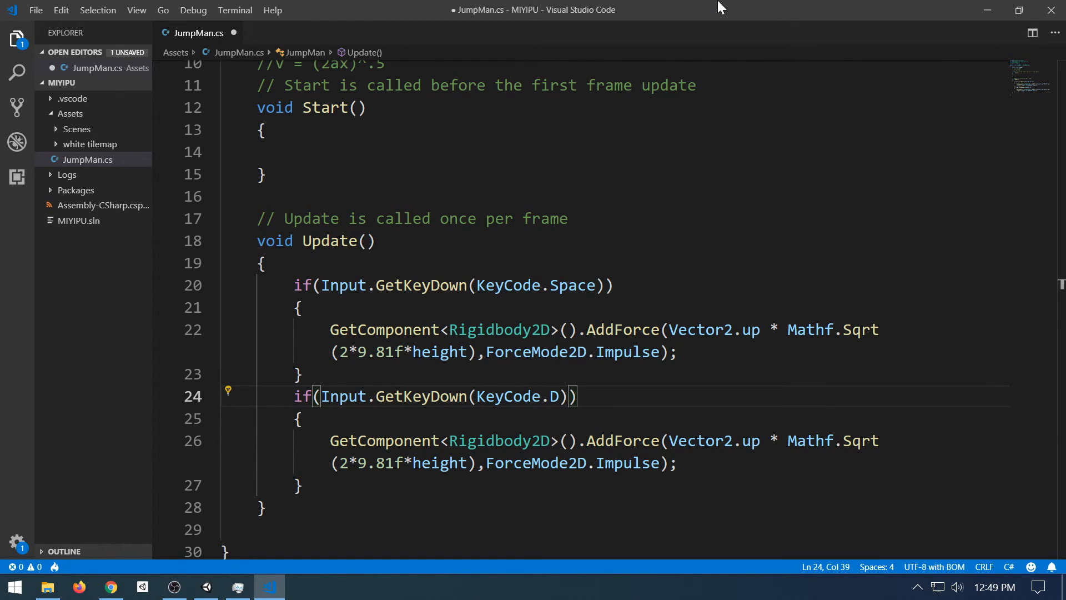
- Change the force direction in the D key block's AddForce call to Vector2.right
{"action": "key", "text": "Down"}
{"action": "key", "text": "Down"}
{"action": "key", "text": "Right"}
{"action": "key", "text": "Right"}
{"action": "key", "text": "Right"}
{"action": "key", "text": "Right"}
{"action": "key", "text": "Right"}
{"action": "key", "text": "Right"}
{"action": "key", "text": "Right"}
{"action": "key", "text": "Right"}
{"action": "key", "text": "Right"}
{"action": "key", "text": "Right"}
{"action": "key", "text": "Right"}
{"action": "key", "text": "Right"}
{"action": "key", "text": "Right"}
{"action": "key", "text": "Right"}
{"action": "key", "text": "Right"}
{"action": "key", "text": "Right"}
{"action": "key", "text": "Right"}
{"action": "key", "text": "Right"}
{"action": "key", "text": "Right"}
{"action": "key", "text": "Right"}
{"action": "key", "text": "Right"}
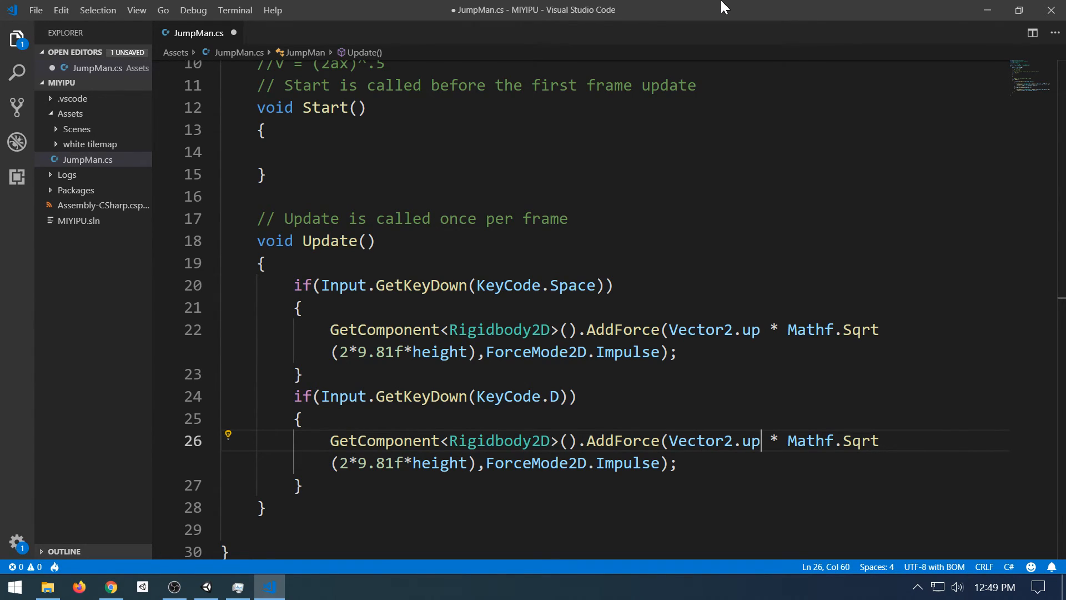
{"action": "key", "text": "BackSpace"}
{"action": "key", "text": "BackSpace"}
{"action": "type", "text": "right"}
{"action": "key", "text": "Right"}
{"action": "key", "text": "Right"}
{"action": "key", "text": "Right"}
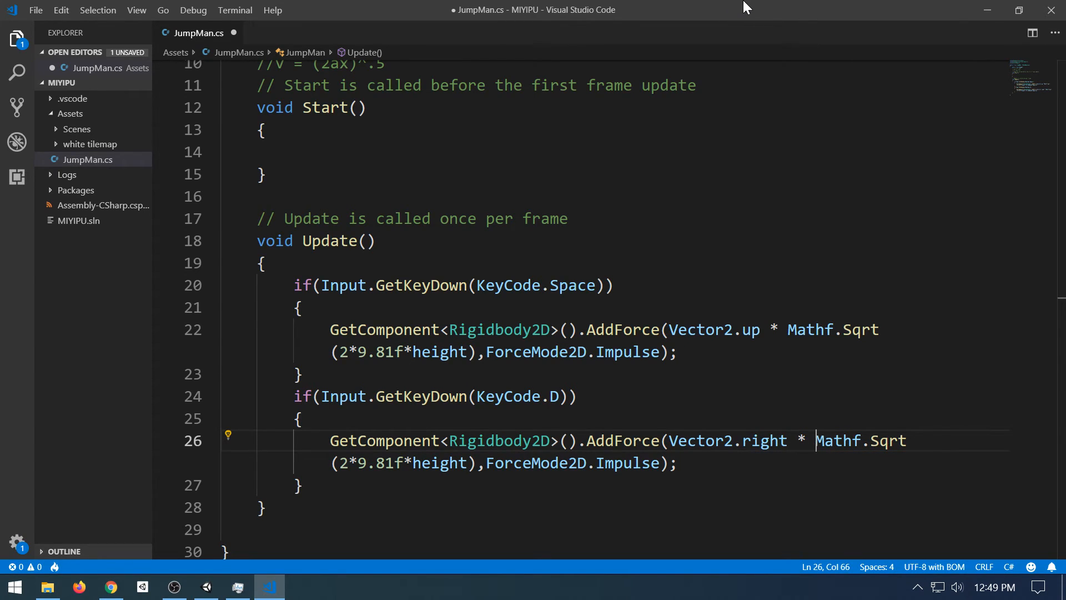
- Declare a public float variable named walk below the height variable in the JumpMan class and save the script
{"action": "key", "text": "shift+Down"}
{"action": "key", "text": "shift+Left"}
{"action": "key", "text": "shift+Left"}
{"action": "key", "text": "shift+Left"}
{"action": "key", "text": "shift+Right"}
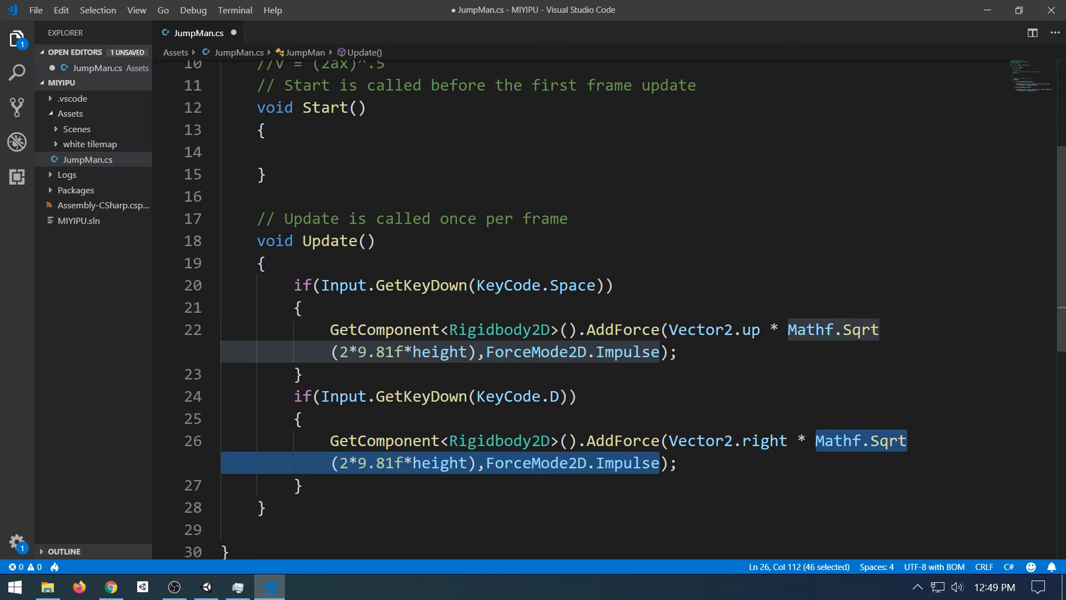
{"action": "scroll", "coordinate": [625, 309], "scroll_direction": "up", "scroll_amount": 2}
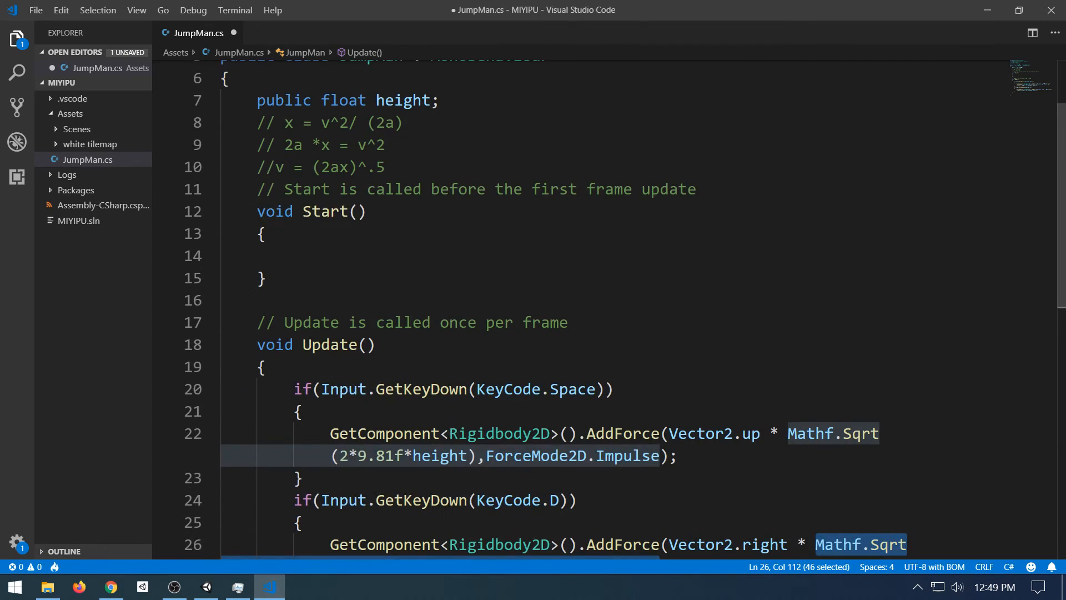
{"action": "left_click", "coordinate": [449, 100]}
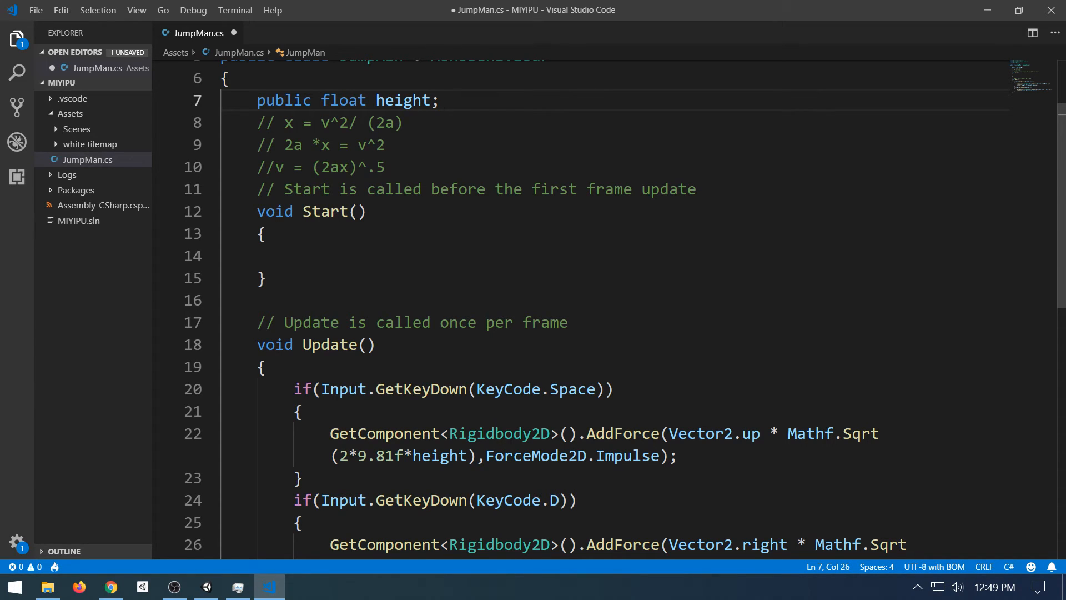
{"action": "key", "text": "Return"}
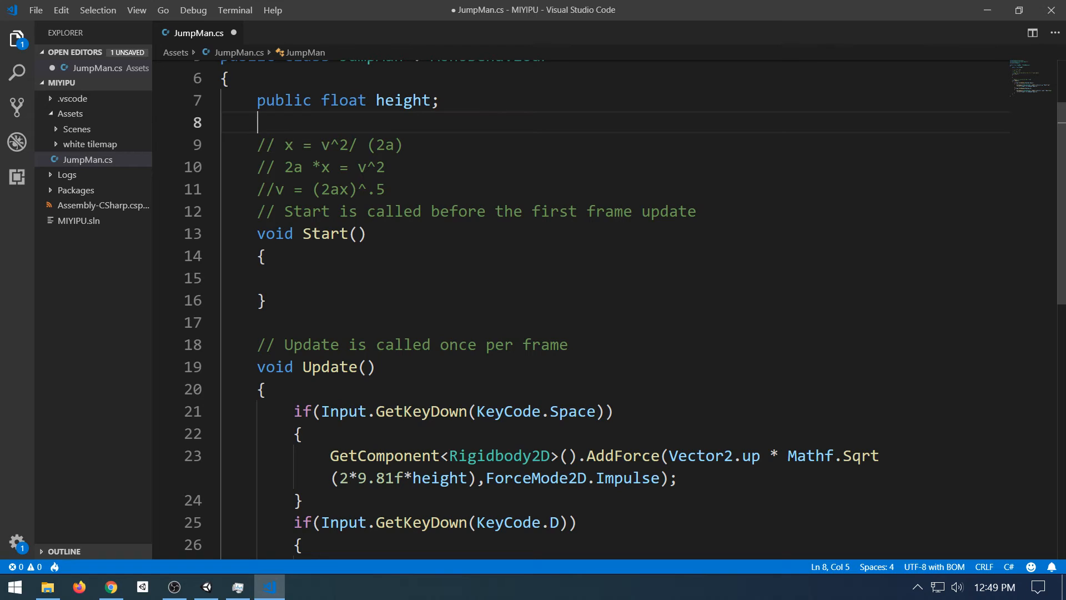
{"action": "type", "text": "public float "}
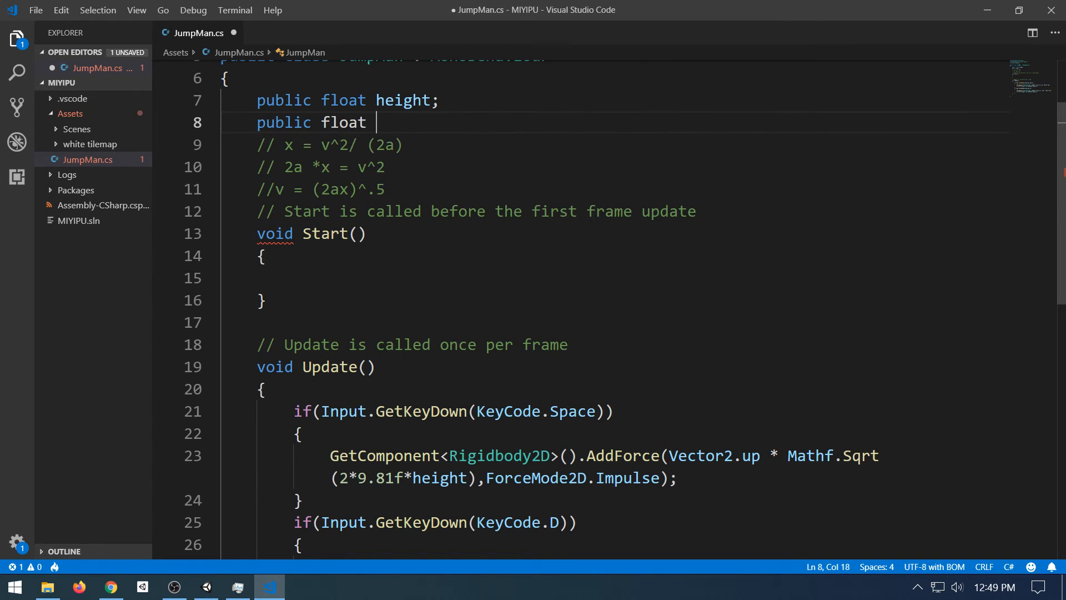
{"action": "type", "text": "walk;"}
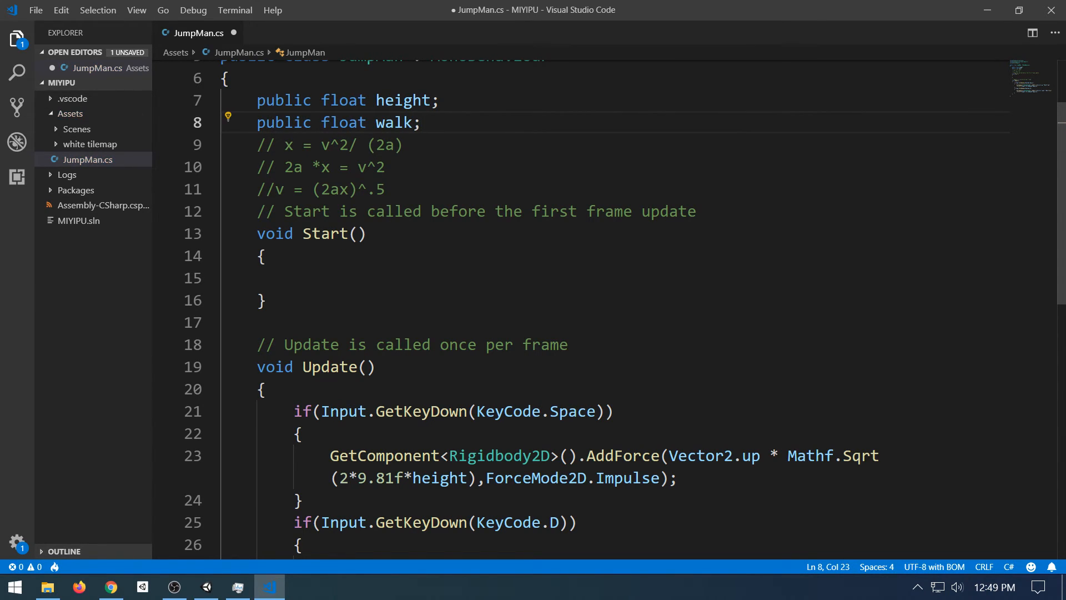
{"action": "key", "text": "ctrl+s"}
- Replace the square-root expression and impulse force mode in the D key block's AddForce call with walk, and save the script
{"action": "scroll", "coordinate": [555, 311], "scroll_direction": "down", "scroll_amount": 4}
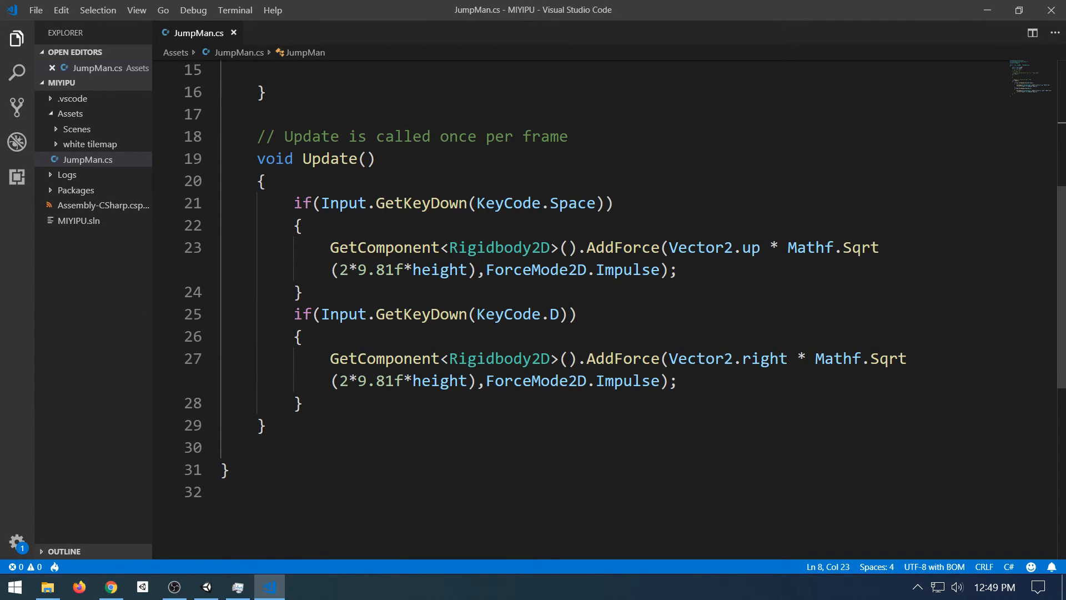
{"action": "left_click_drag", "start_coordinate": [660, 381], "coordinate": [807, 358]}
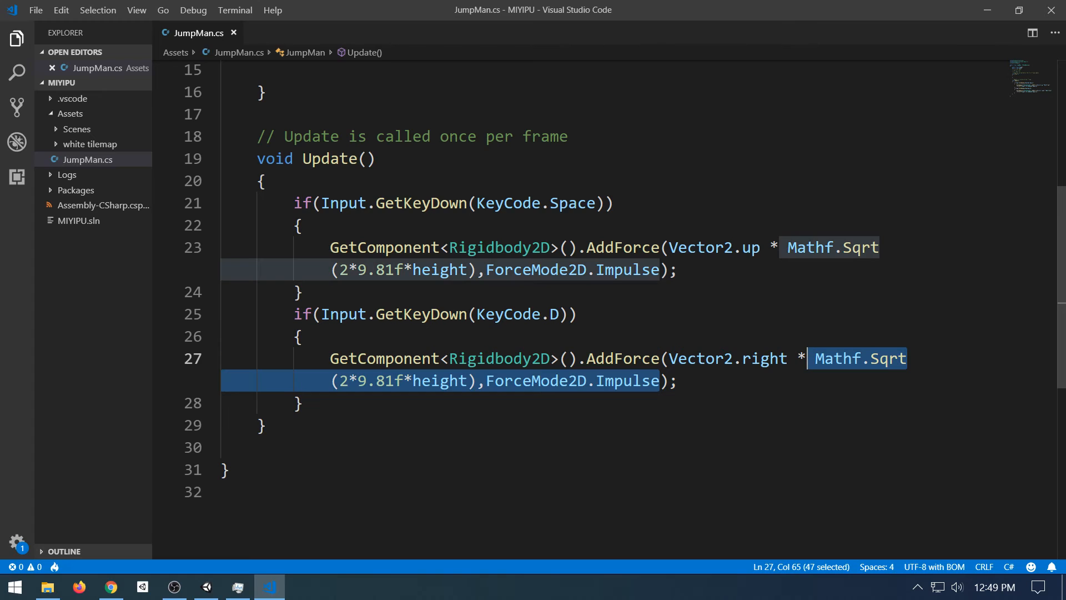
{"action": "key", "text": "BackSpace"}
{"action": "type", "text": "walk "}
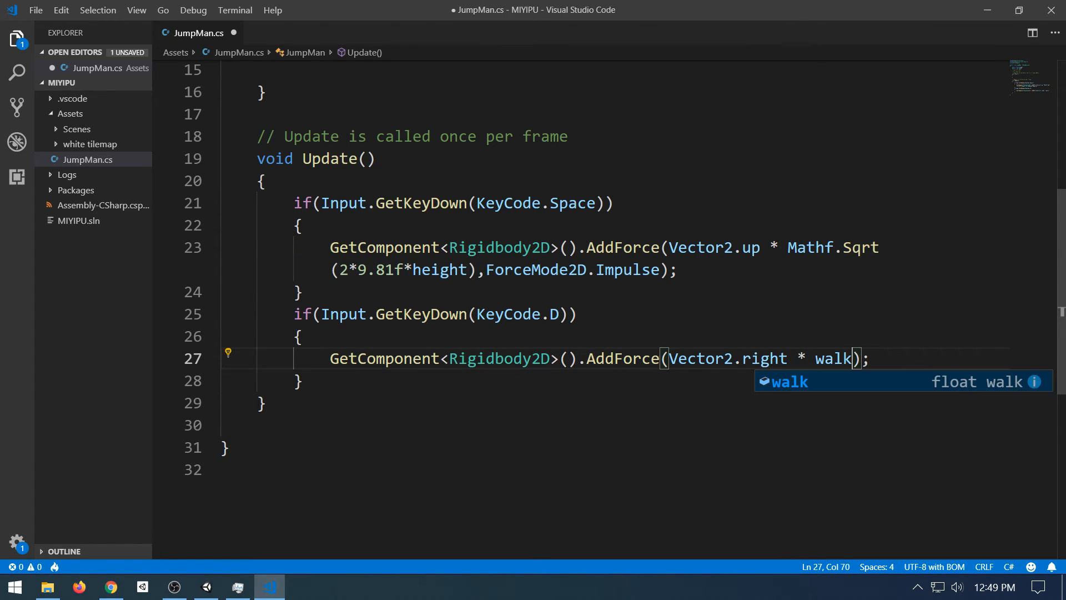
{"action": "type", "text": "*"}
{"action": "key", "text": "BackSpace"}
{"action": "key", "text": "BackSpace"}
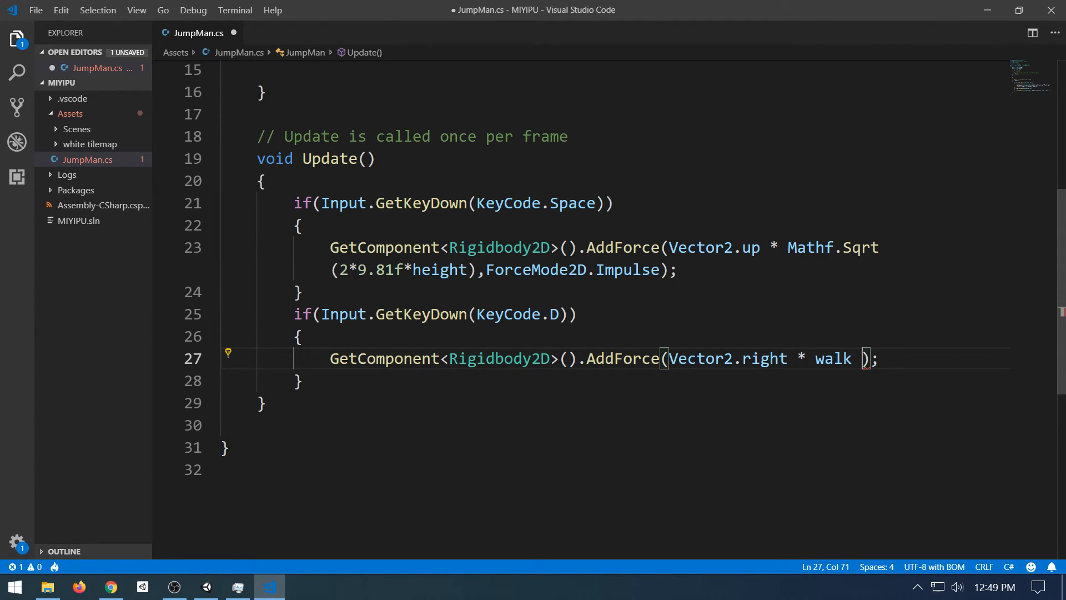
{"action": "key", "text": "BackSpace"}
{"action": "key", "text": "Left"}
{"action": "key", "text": "Left"}
{"action": "key", "text": "Left"}
{"action": "key", "text": "Left"}
{"action": "key", "text": "Left"}
{"action": "key", "text": "Left"}
{"action": "key", "text": "Left"}
{"action": "key", "text": "Left"}
{"action": "key", "text": "Left"}
{"action": "key", "text": "Left"}
{"action": "key", "text": "Left"}
{"action": "key", "text": "Left"}
{"action": "key", "text": "Left"}
{"action": "key", "text": "Left"}
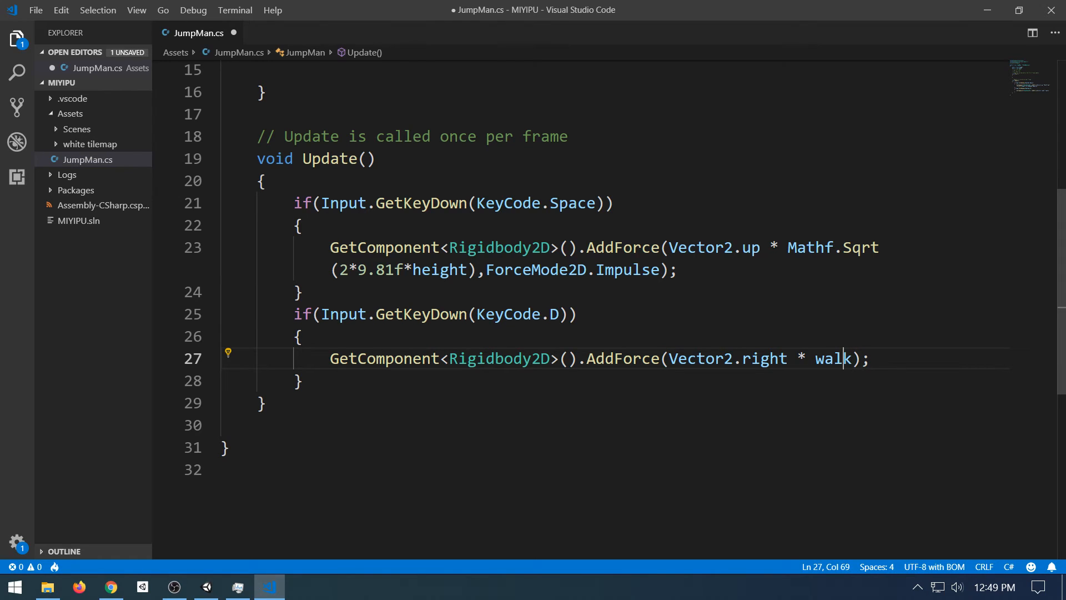
{"action": "key", "text": "Left"}
{"action": "key", "text": "Left"}
{"action": "key", "text": "Left"}
{"action": "key", "text": "Left"}
{"action": "key", "text": "Left"}
{"action": "key", "text": "Left"}
{"action": "key", "text": "Left"}
{"action": "key", "text": "Left"}
{"action": "key", "text": "Left"}
{"action": "key", "text": "Left"}
{"action": "key", "text": "Left"}
{"action": "key", "text": "Left"}
{"action": "key", "text": "Left"}
{"action": "key", "text": "Left"}
{"action": "key", "text": "Left"}
{"action": "key", "text": "Left"}
{"action": "key", "text": "Left"}
{"action": "key", "text": "Left"}
{"action": "key", "text": "Left"}
{"action": "key", "text": "Left"}
{"action": "key", "text": "ctrl+s"}
- Change GetKeyDown to GetKey in the KeyCode.D condition and save the script
{"action": "key", "text": "Up"}
{"action": "key", "text": "Up"}
{"action": "key", "text": "Right"}
{"action": "key", "text": "Right"}
{"action": "key", "text": "Right"}
{"action": "key", "text": "Right"}
{"action": "key", "text": "Right"}
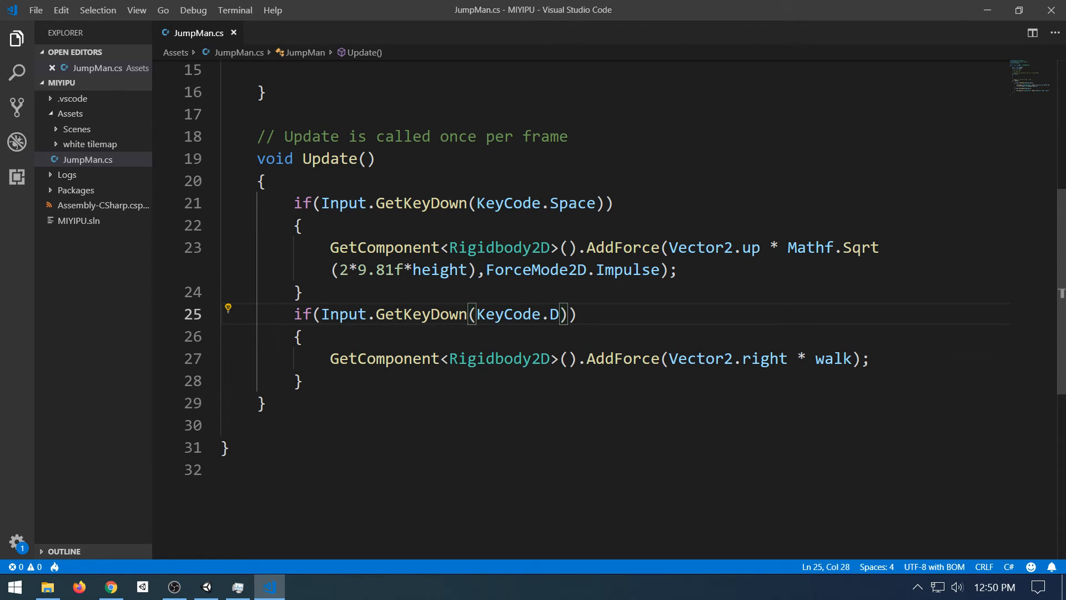
{"action": "key", "text": "BackSpace"}
{"action": "key", "text": "BackSpace"}
{"action": "key", "text": "BackSpace"}
{"action": "key", "text": "BackSpace"}
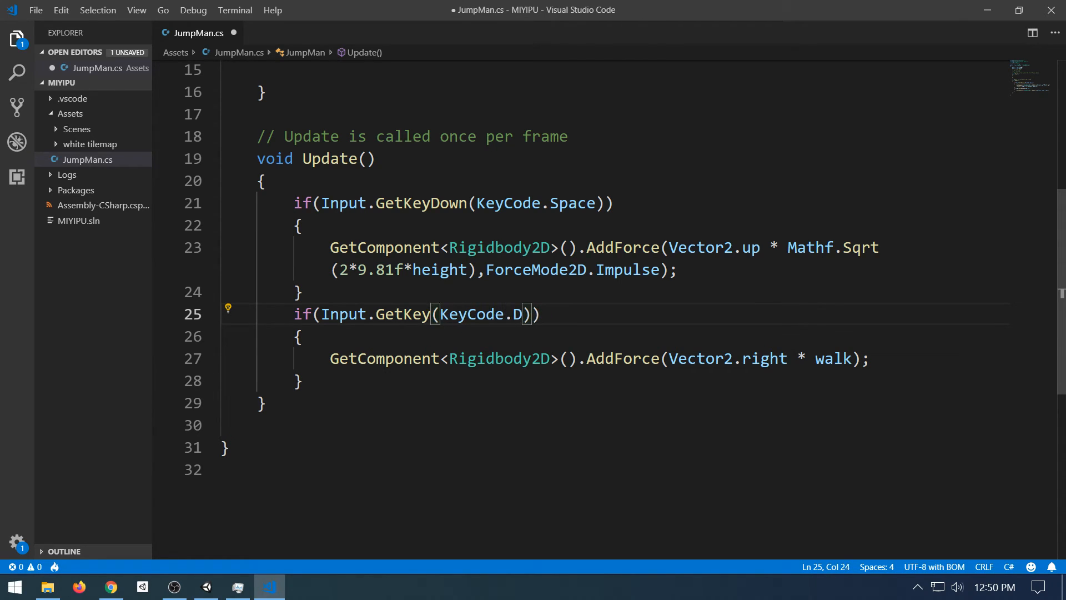
{"action": "key", "text": "ctrl+s"}
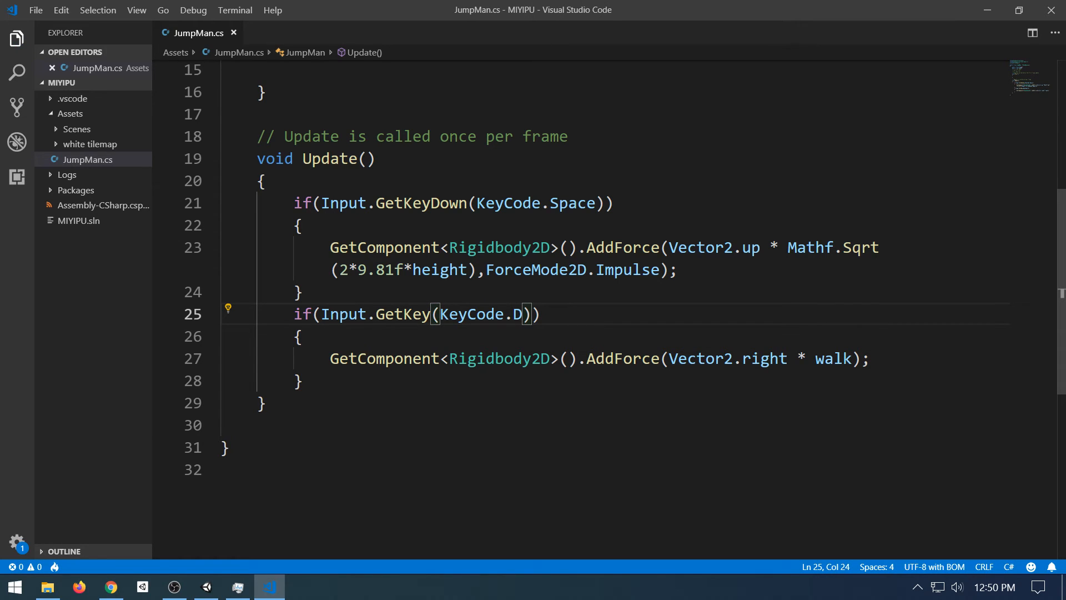
- Switch to Unity, play-test the intro scene with Mario's Walk value set to 7 by moving him right off the platform, and stop it
{"action": "left_click", "coordinate": [206, 587]}
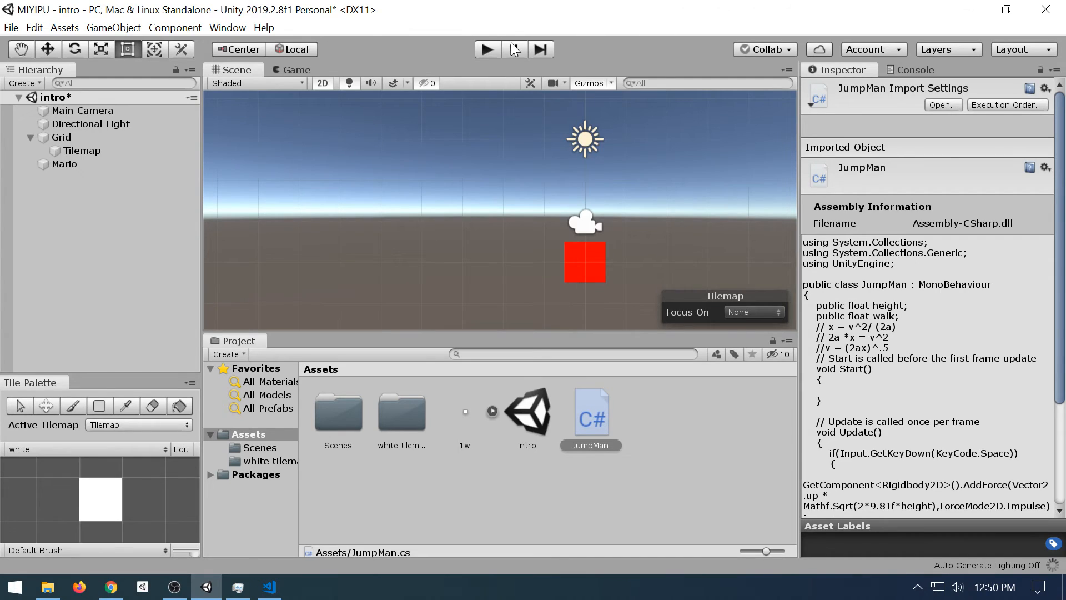
{"action": "left_click", "coordinate": [488, 50]}
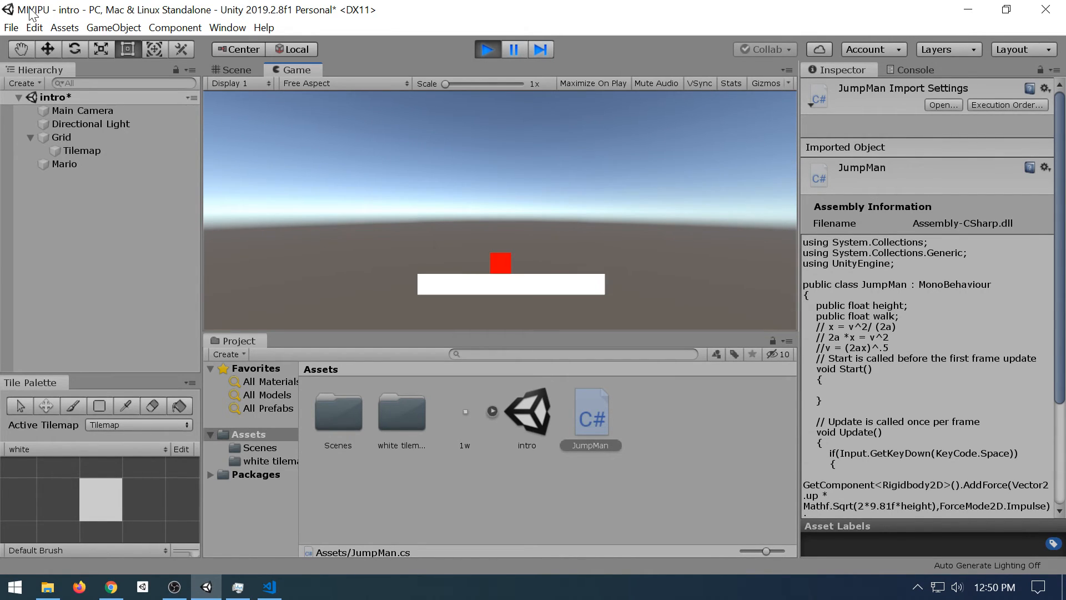
{"action": "left_click", "coordinate": [82, 164]}
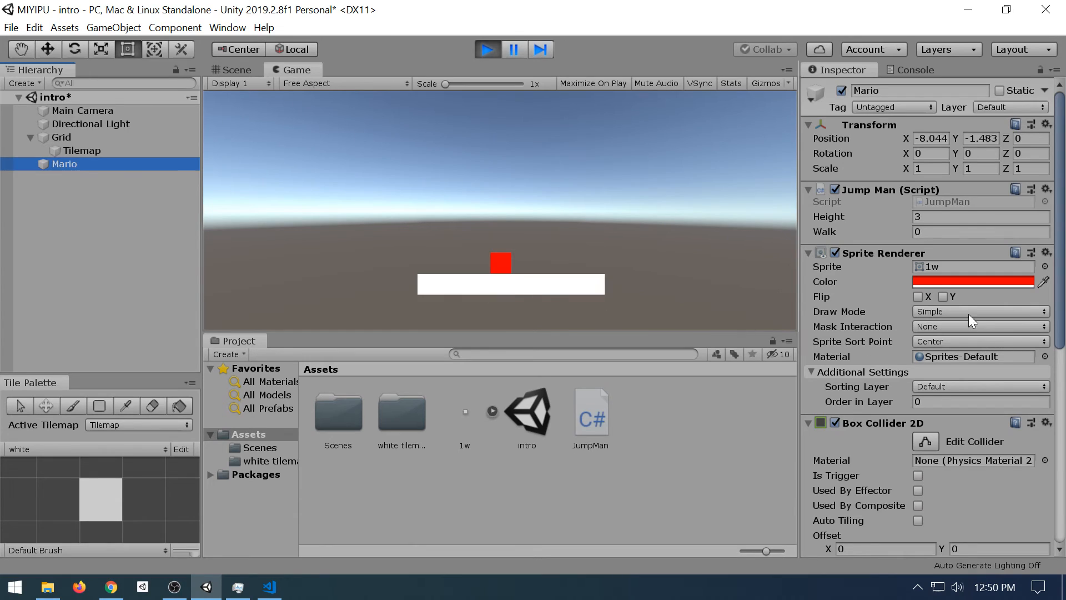
{"action": "left_click", "coordinate": [944, 231]}
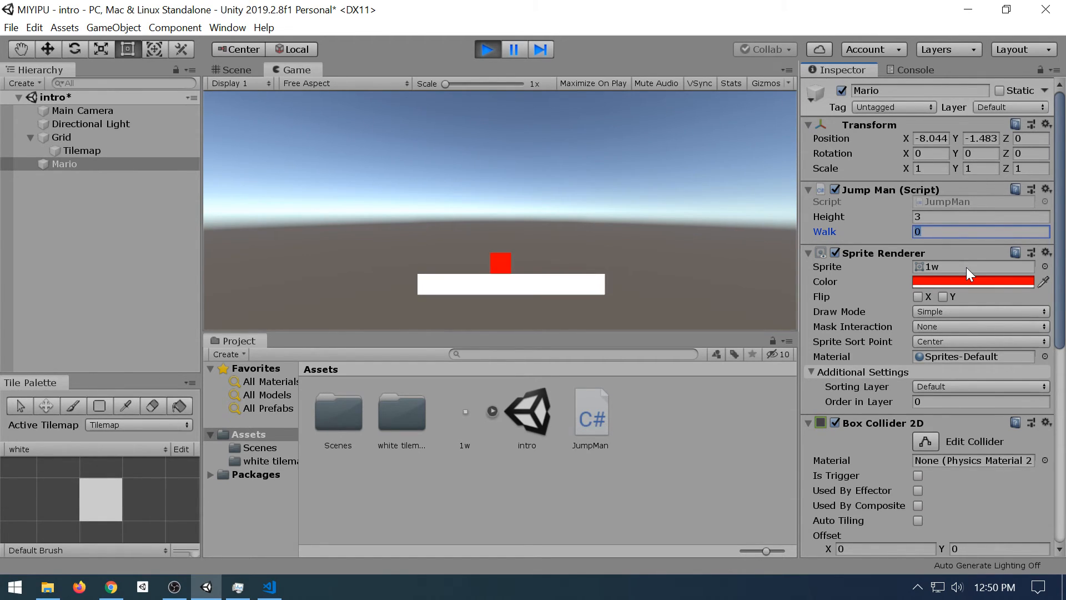
{"action": "type", "text": "7"}
{"action": "left_click", "coordinate": [482, 211]}
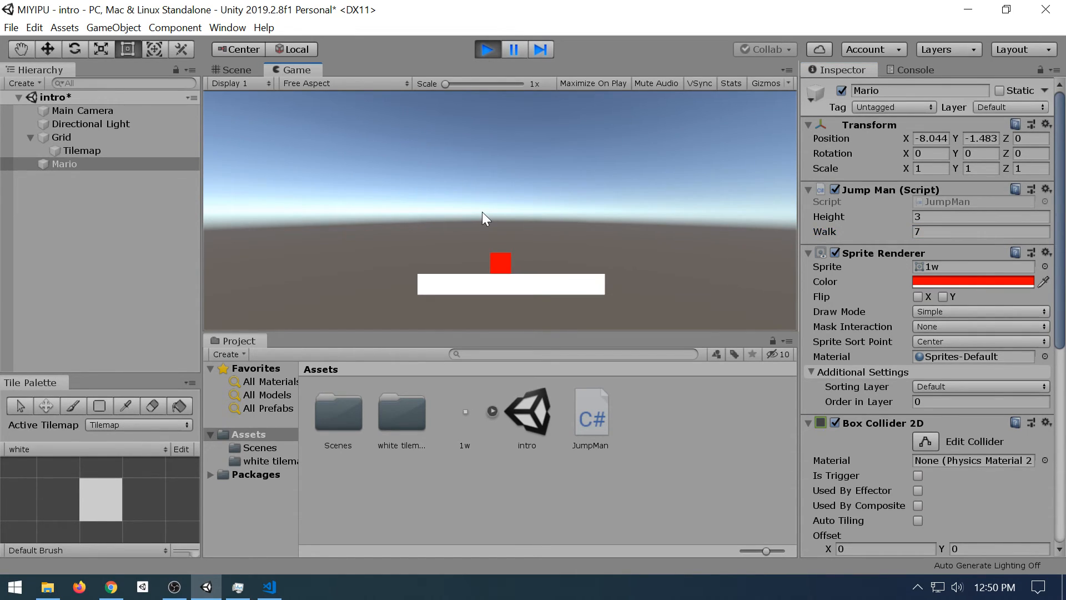
{"action": "key", "text": "Right"}
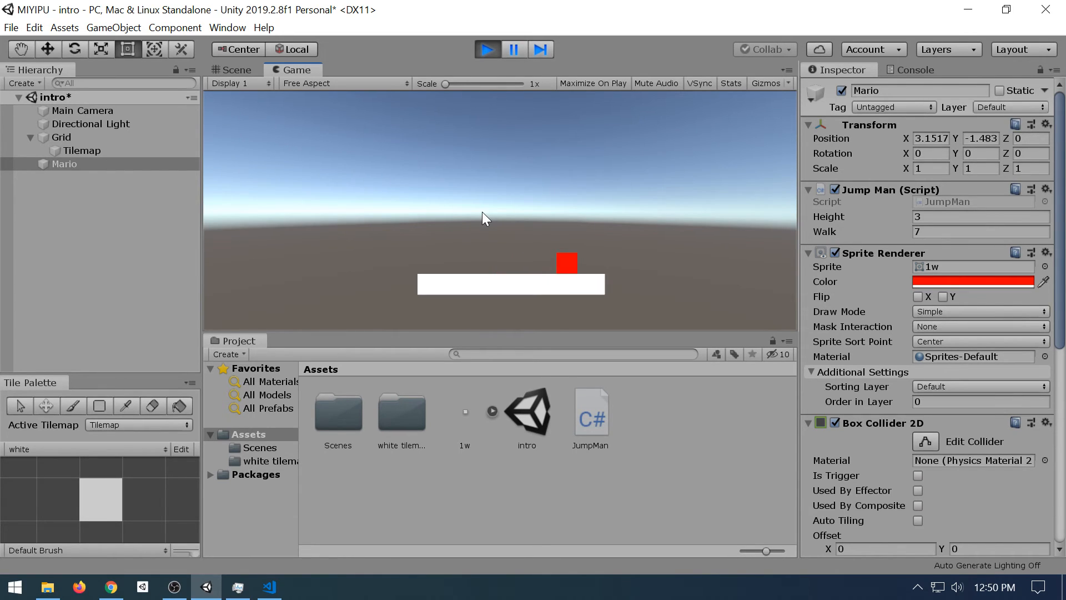
{"action": "key", "text": "Right"}
{"action": "key", "text": "Right"}
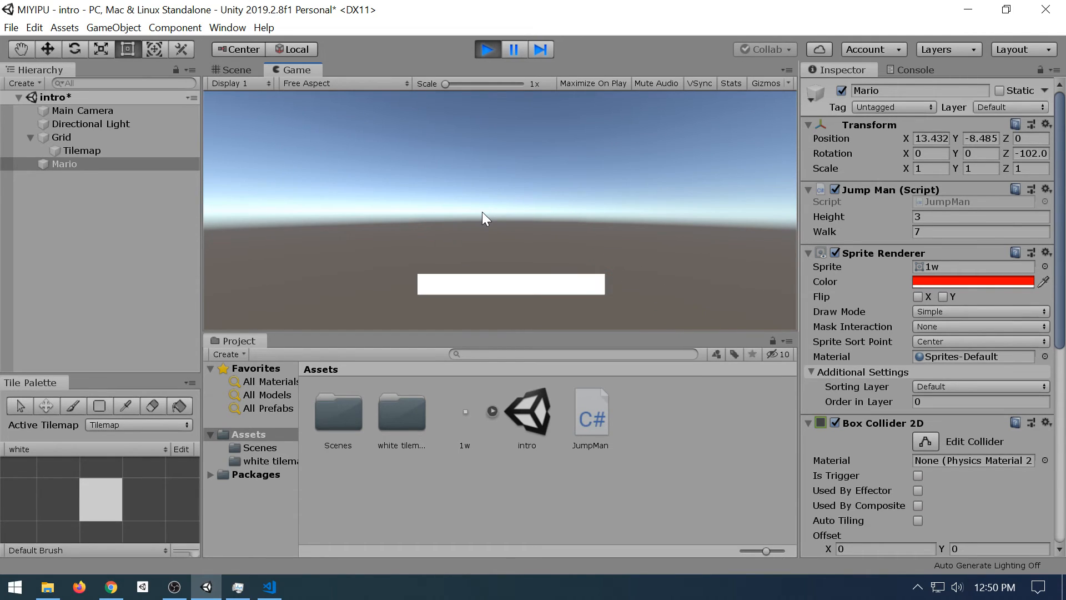
{"action": "left_click", "coordinate": [483, 50]}
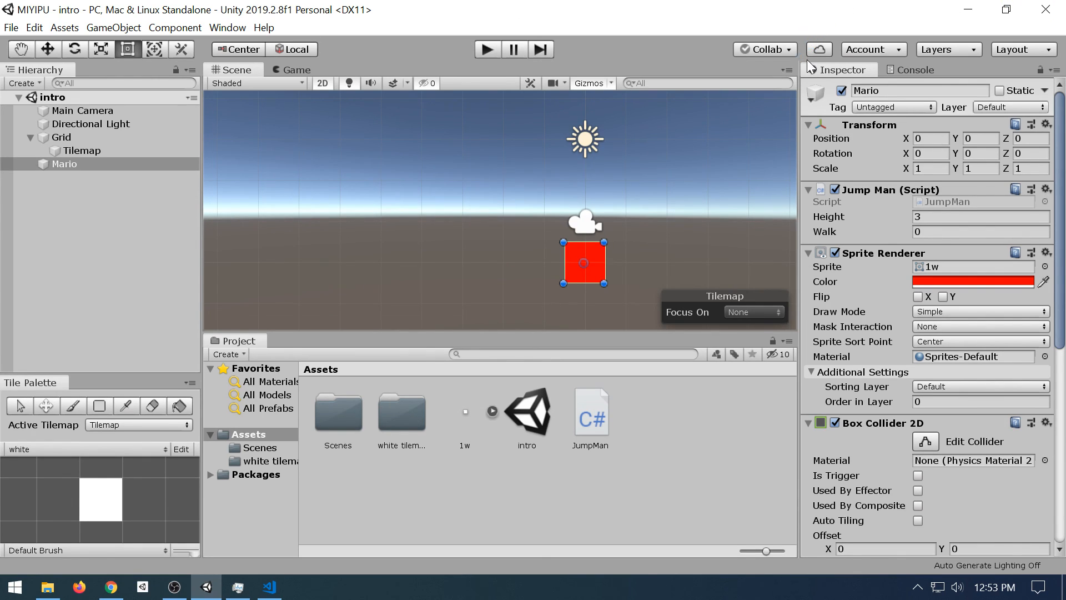
- Close Unity and Visual Studio Code
{"action": "key", "text": "alt+Tab"}
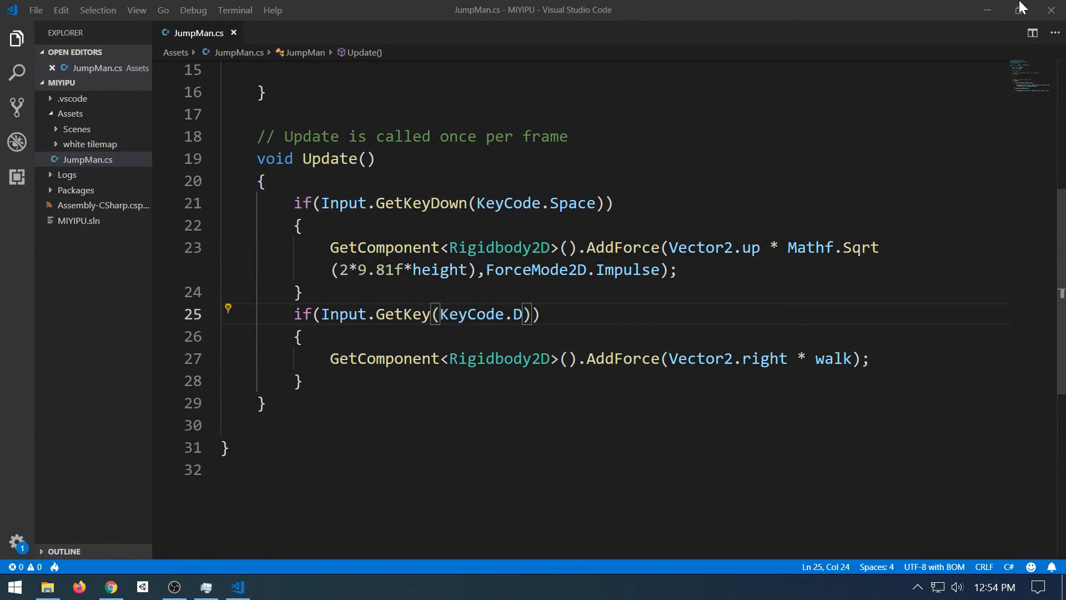
{"action": "left_click", "coordinate": [1051, 10]}
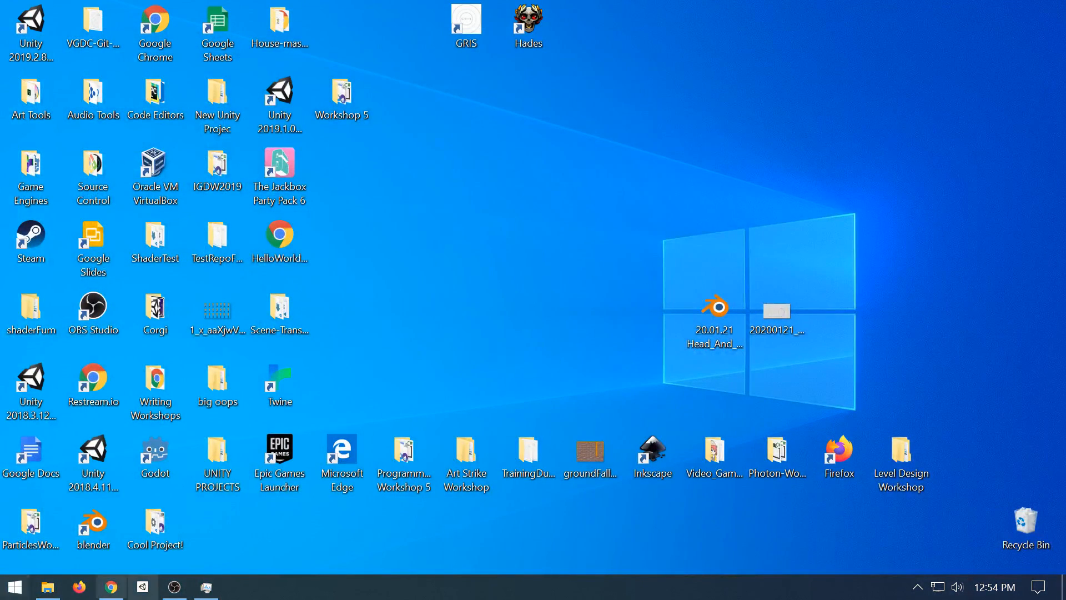
{"action": "left_click", "coordinate": [171, 588]}
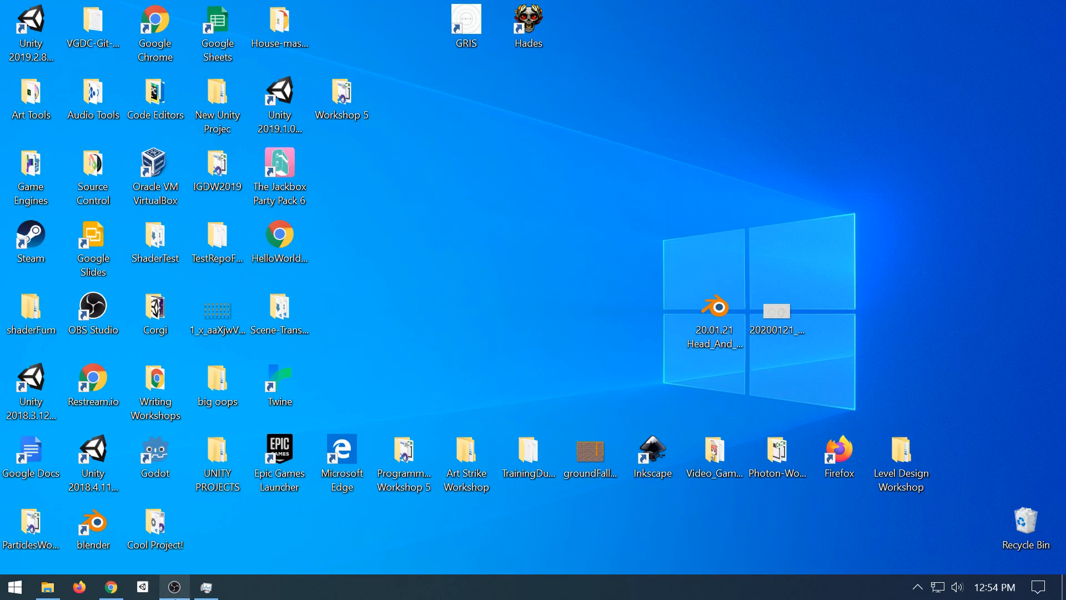